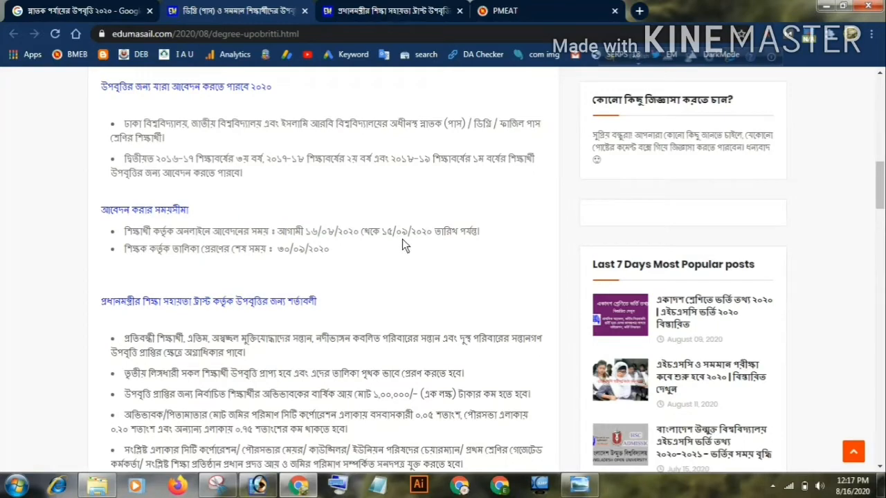
Review the degree stipend article's introduction, applicant eligibility and application deadlines
scroll(432, 258, "down", 1)
scroll(432, 263, "down", 1)
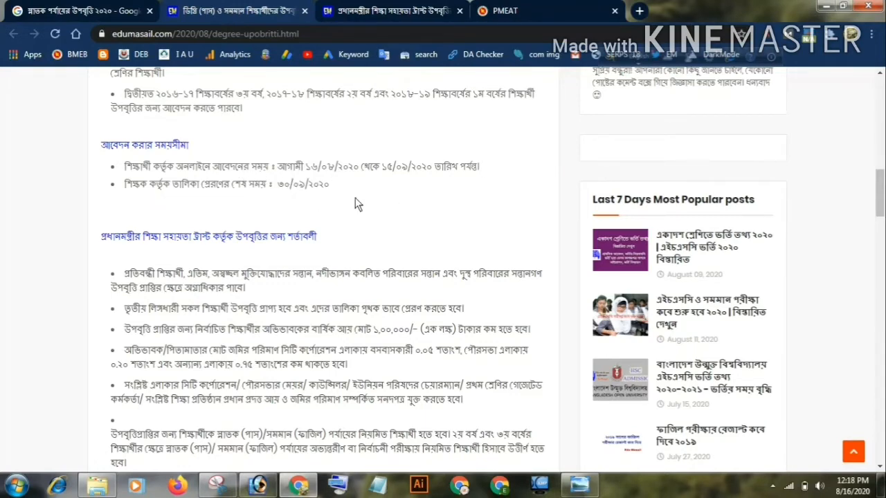
scroll(419, 221, "up", 10)
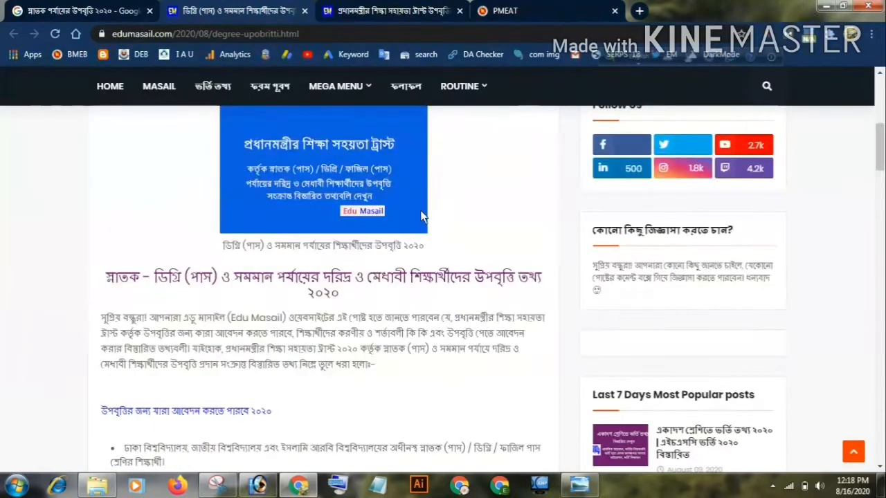
scroll(417, 211, "up", 3)
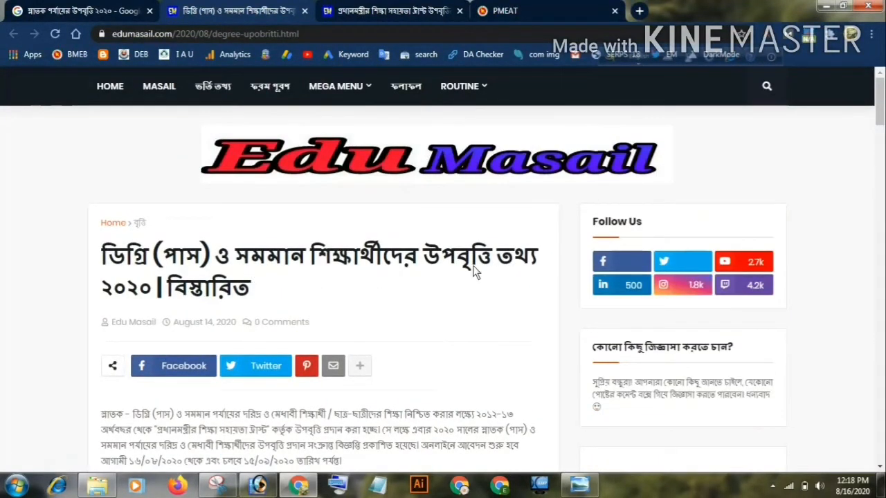
scroll(472, 265, "down", 2)
scroll(357, 252, "down", 2)
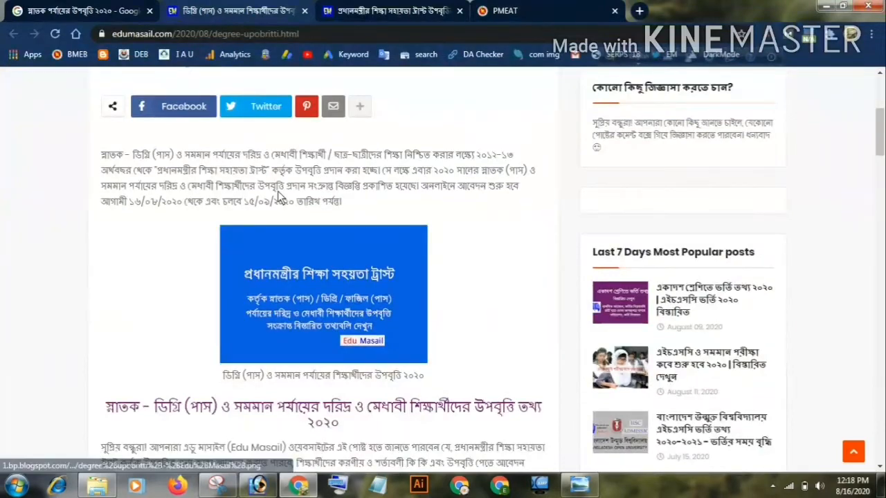
scroll(278, 191, "down", 1)
scroll(238, 348, "down", 3)
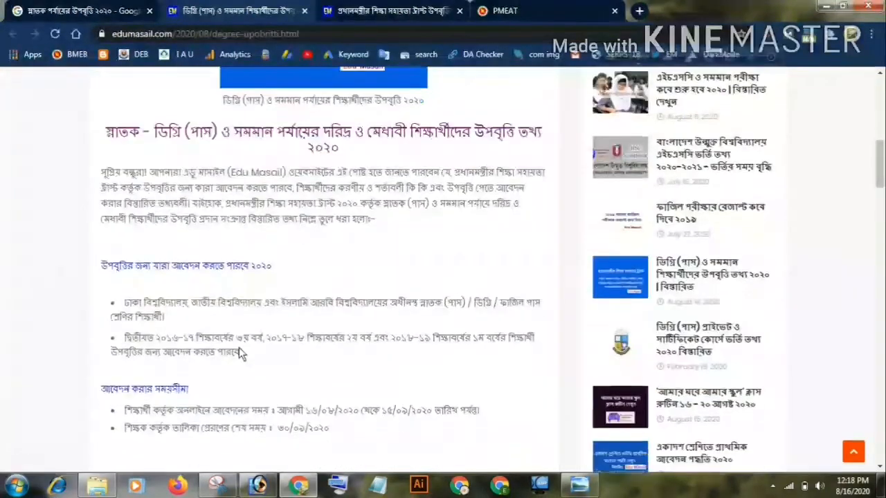
Examine the stipend article's application procedure, student selection rules and the attached official notice
scroll(239, 347, "down", 9)
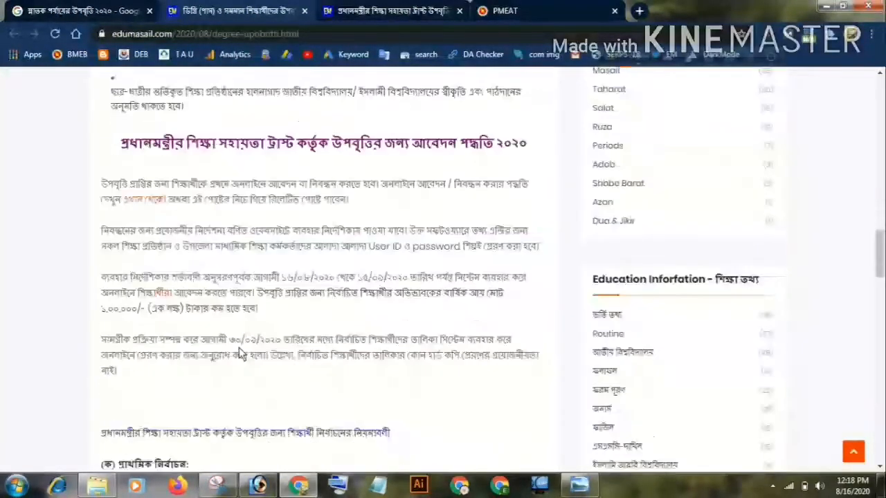
scroll(239, 348, "down", 2)
scroll(277, 346, "up", 2)
scroll(293, 330, "down", 3)
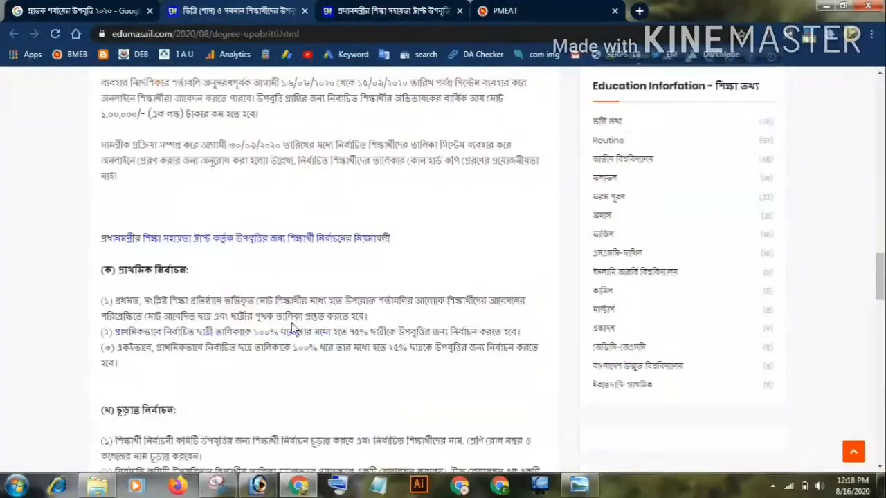
scroll(220, 254, "up", 2)
scroll(159, 277, "down", 3)
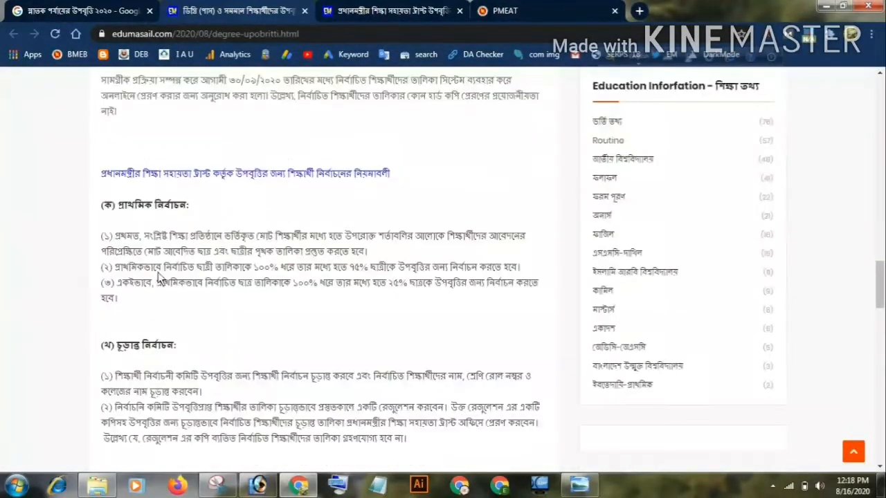
scroll(315, 328, "down", 10)
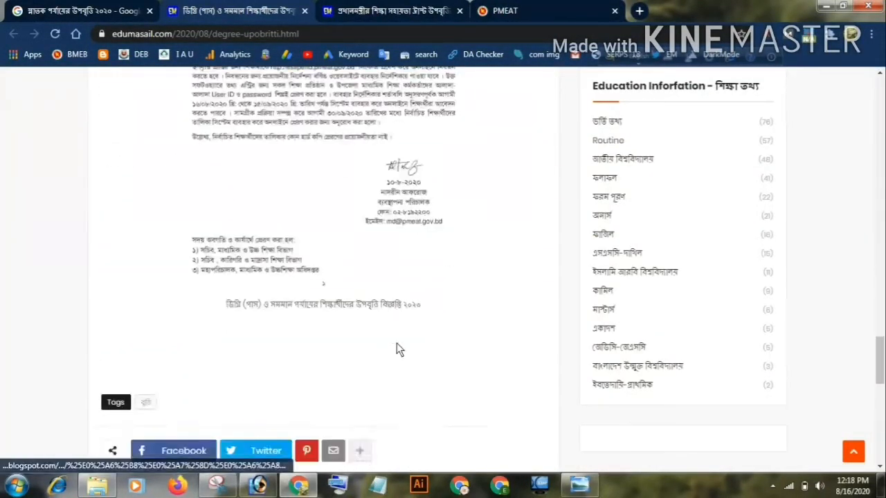
Open the "এখান থেকে" link under the application procedure heading in a new tab and show that article, closing any advertising tab
scroll(397, 343, "up", 10)
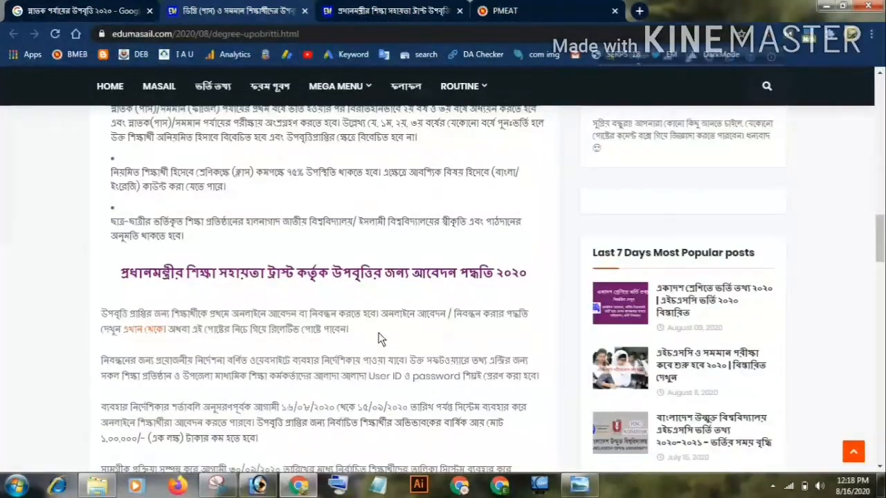
scroll(381, 339, "down", 3)
scroll(118, 332, "up", 3)
left_click(151, 333)
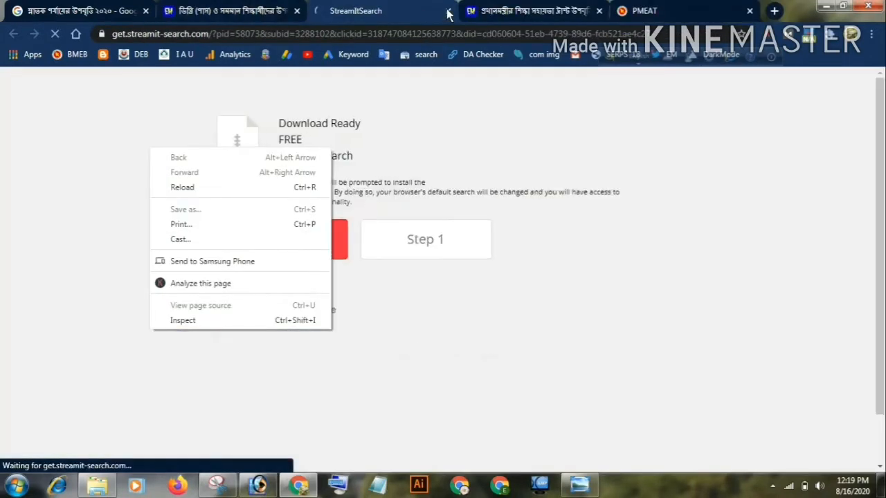
left_click(448, 11)
right_click(146, 330)
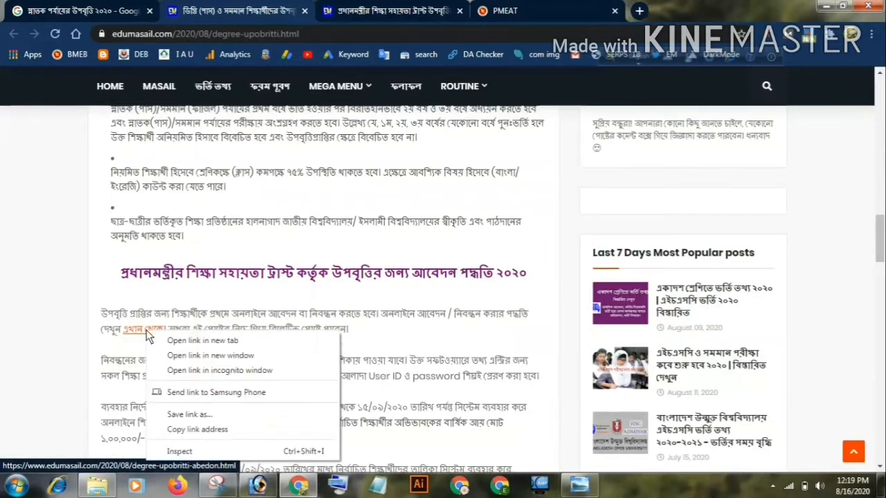
left_click(202, 341)
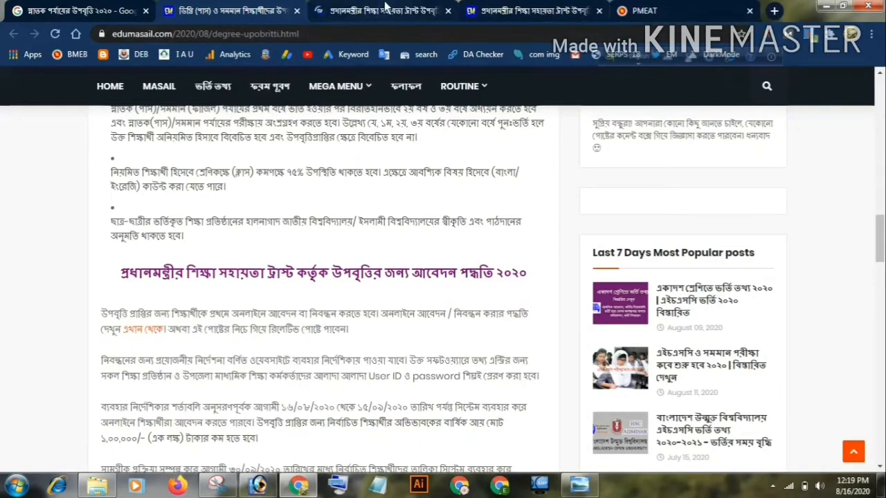
left_click(379, 14)
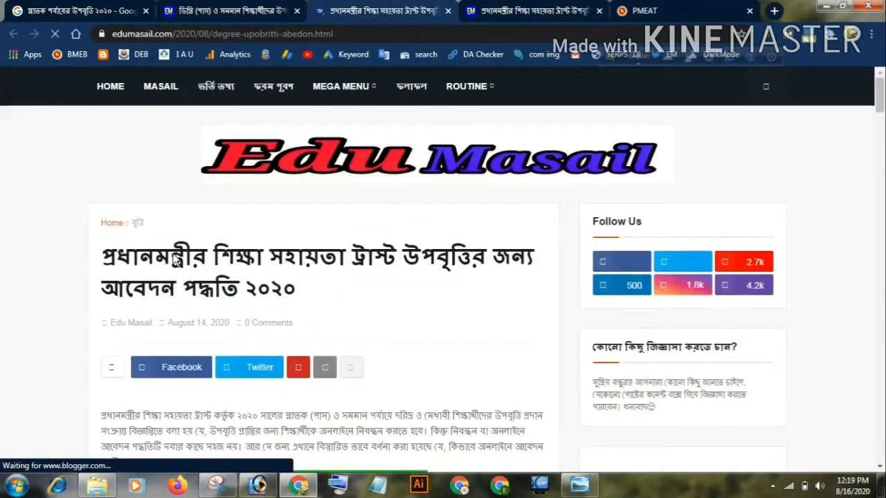
Skim the stipend application guide from its introduction through the registration and form screenshots, and return to its title
scroll(176, 261, "down", 2)
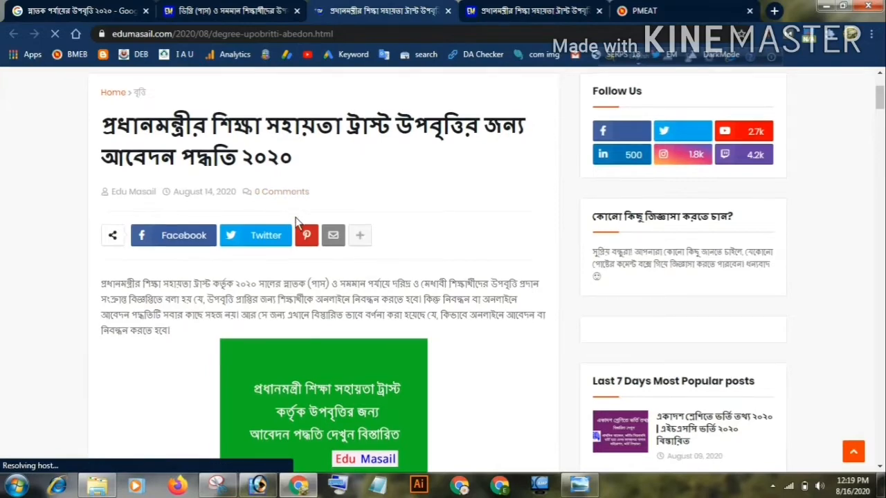
scroll(296, 225, "down", 1)
scroll(342, 262, "up", 2)
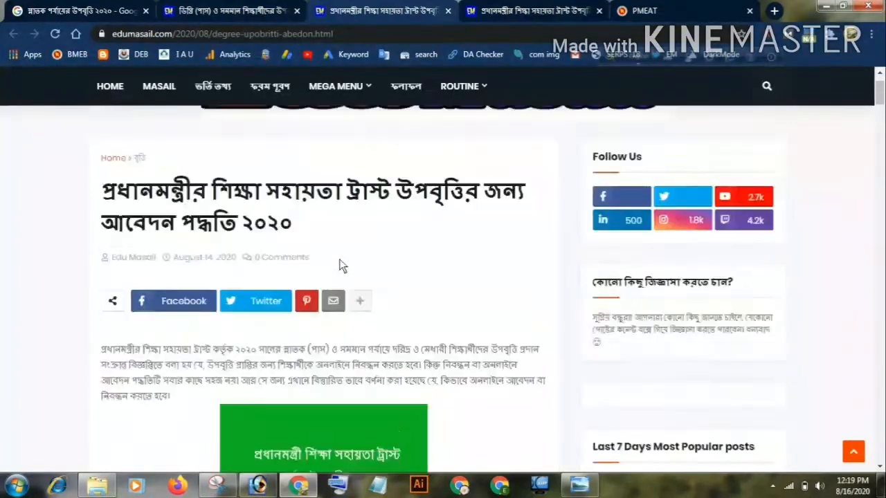
scroll(354, 220, "down", 1)
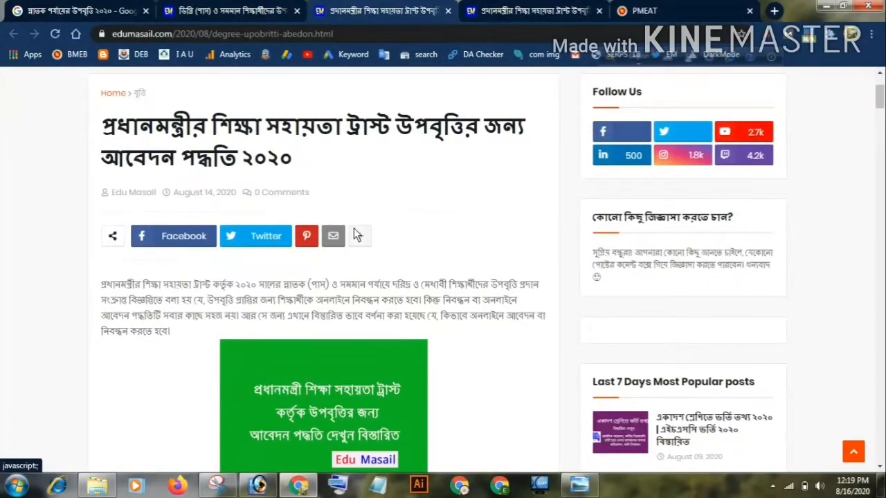
scroll(353, 229, "down", 8)
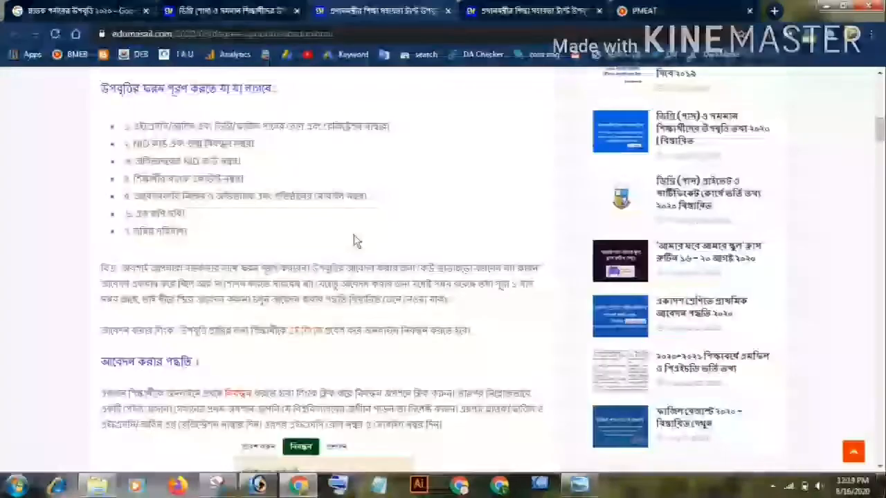
scroll(349, 319, "down", 20)
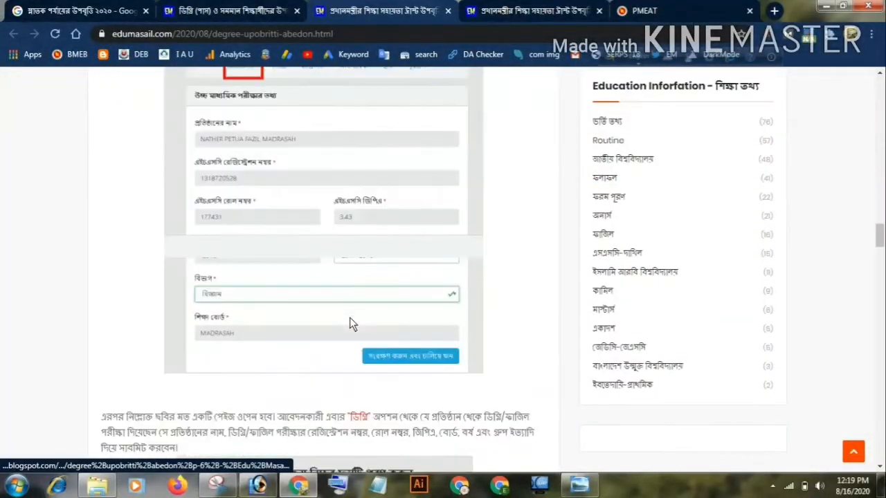
scroll(349, 317, "down", 20)
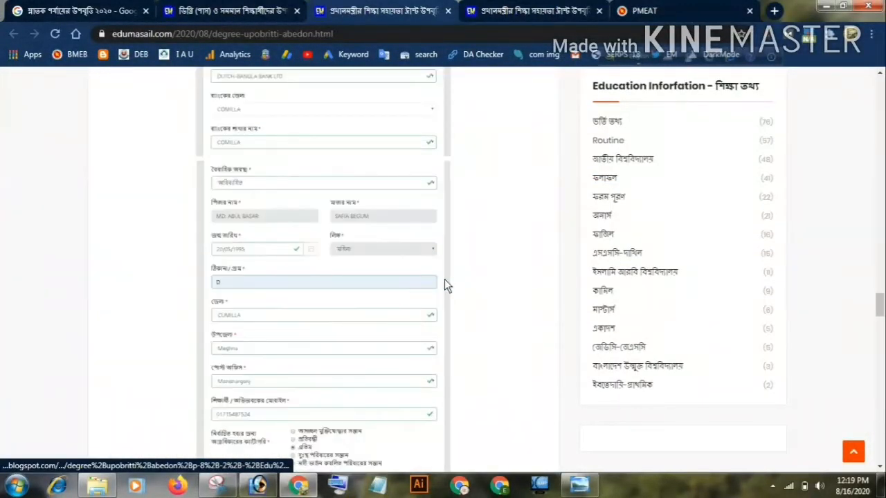
scroll(415, 277, "up", 15)
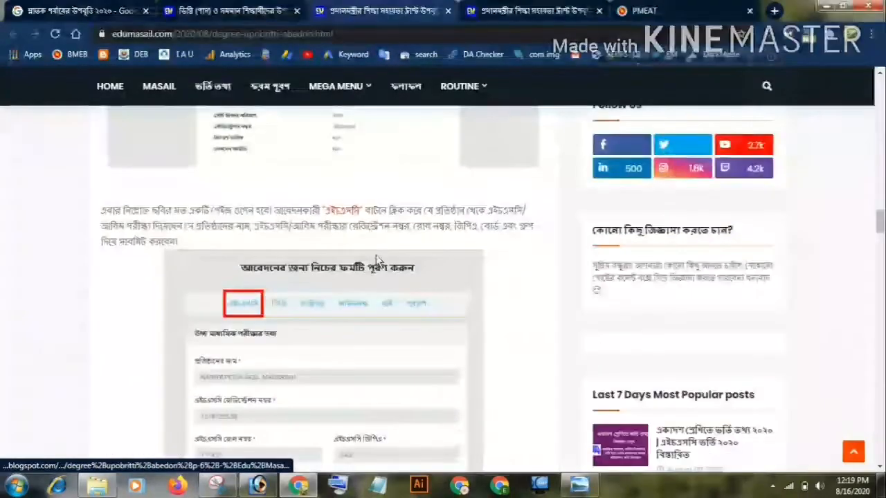
scroll(376, 256, "up", 10)
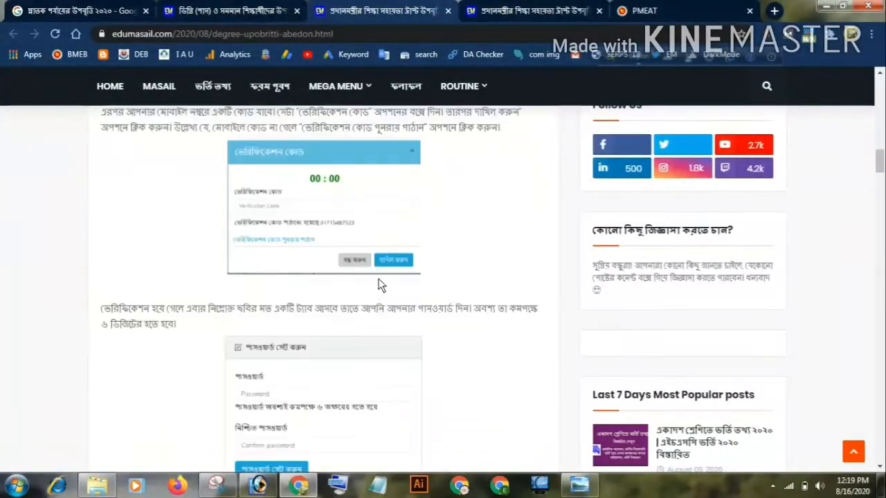
scroll(377, 285, "up", 10)
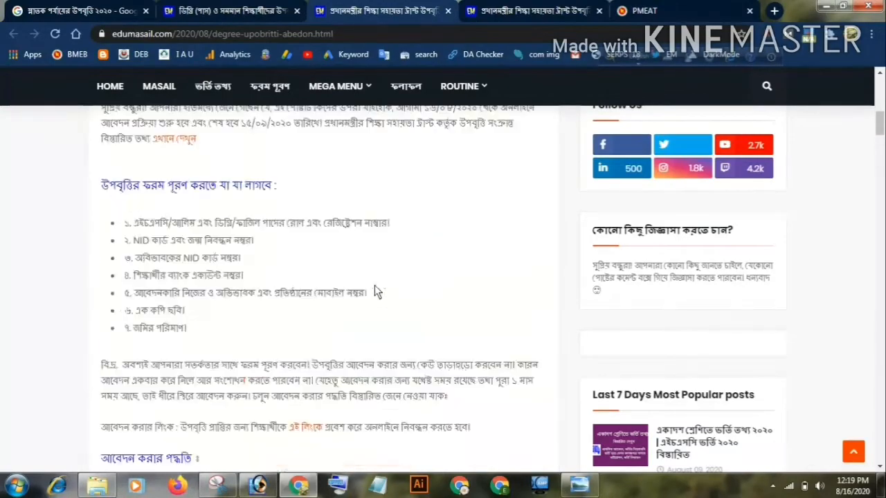
scroll(374, 285, "up", 10)
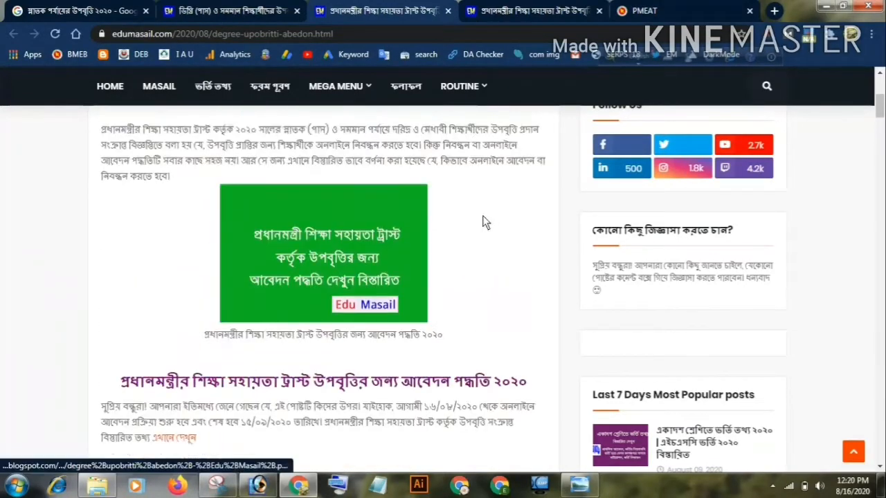
scroll(375, 270, "down", 10)
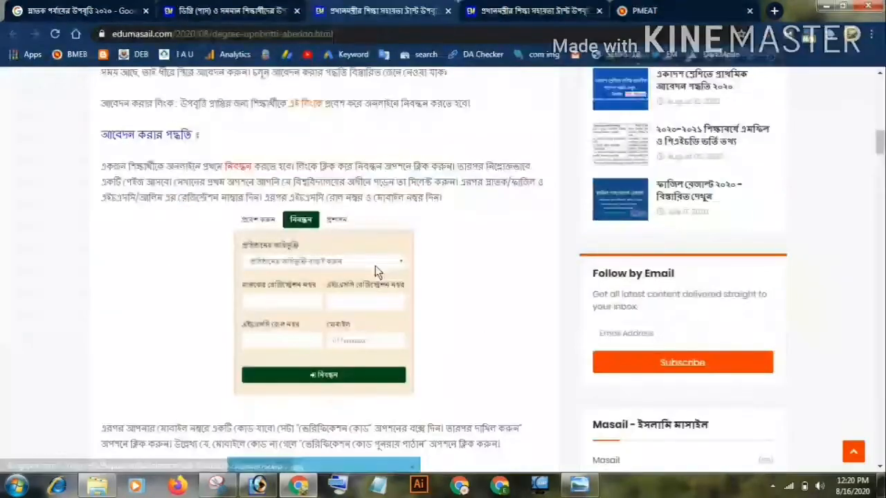
scroll(375, 270, "down", 5)
scroll(374, 271, "up", 10)
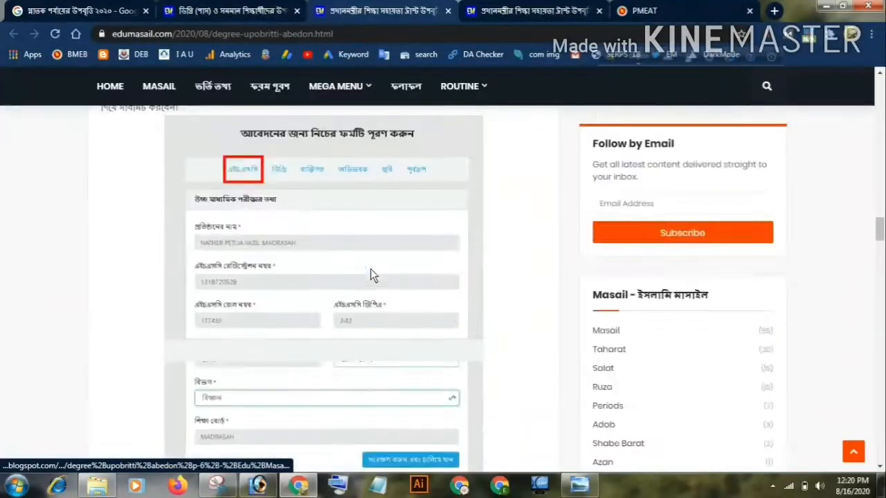
scroll(370, 268, "up", 10)
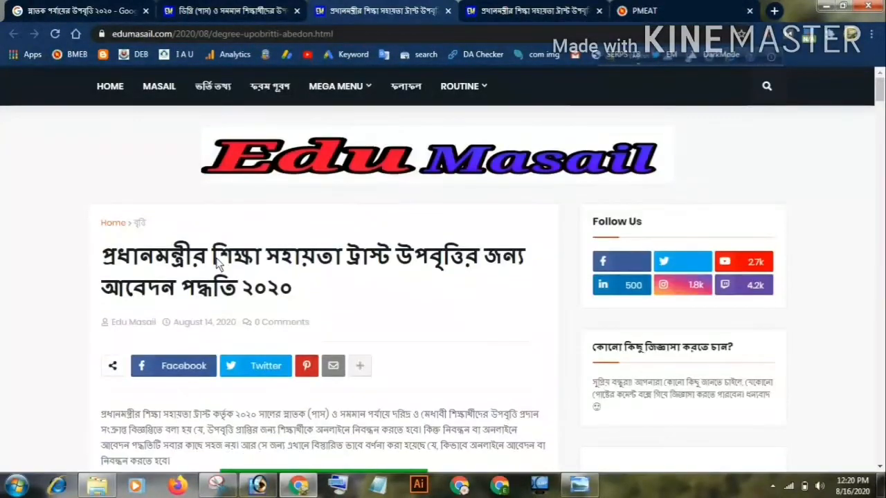
Read the guide's list of items required for the stipend form, the cautionary note and the application link line
scroll(317, 279, "down", 8)
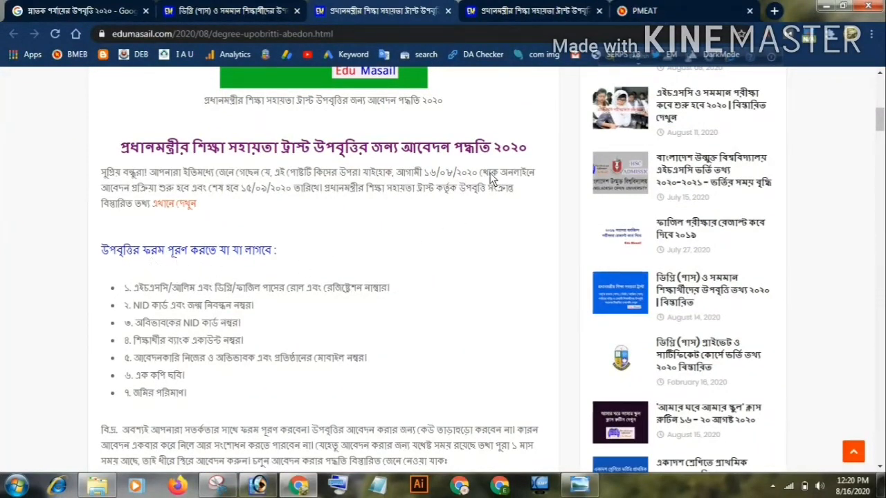
scroll(164, 263, "down", 1)
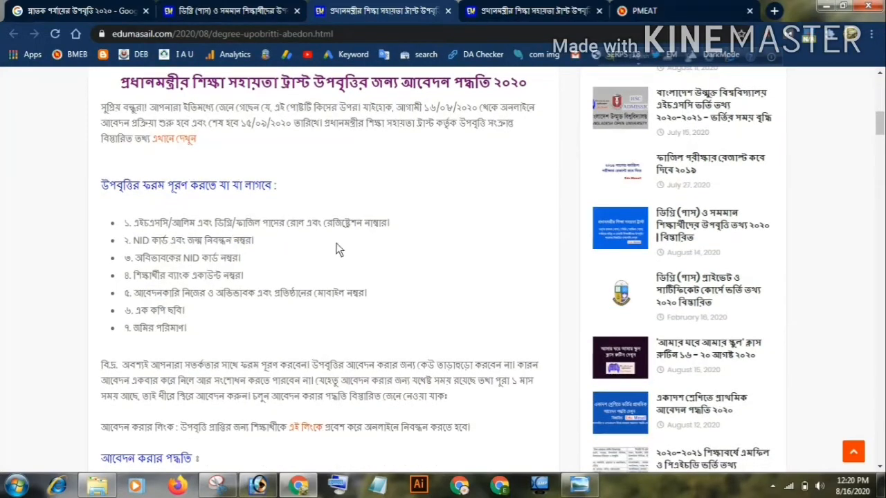
scroll(332, 242, "down", 1)
scroll(402, 218, "up", 1)
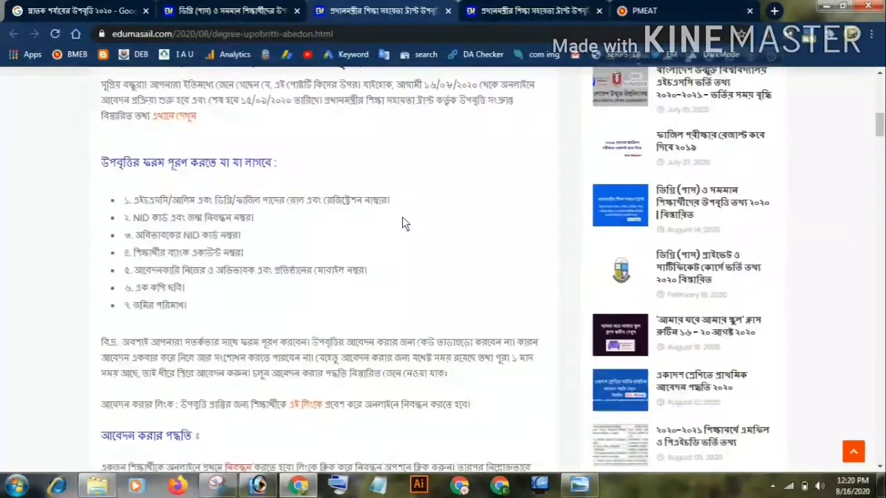
scroll(402, 218, "up", 1)
scroll(207, 235, "down", 1)
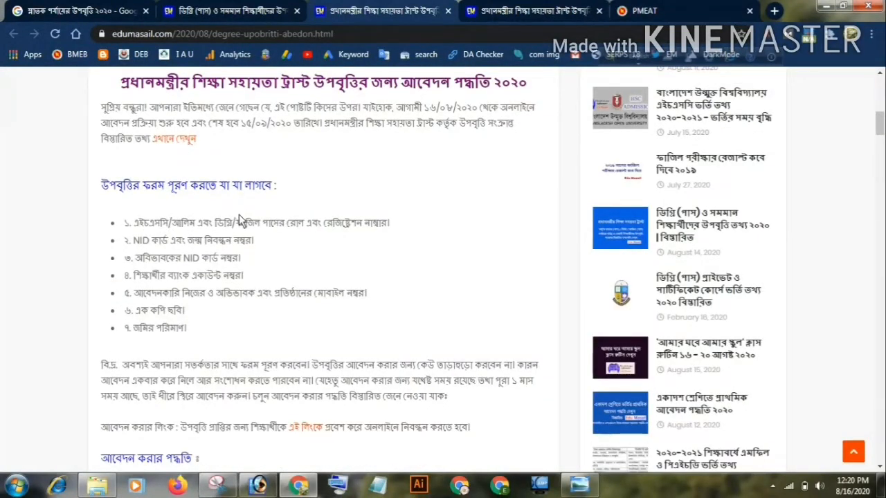
scroll(201, 231, "down", 1)
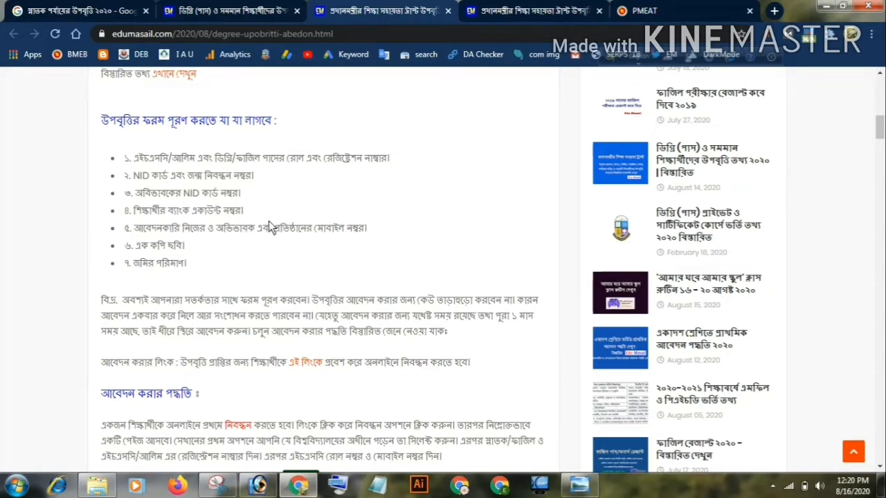
scroll(267, 223, "down", 1)
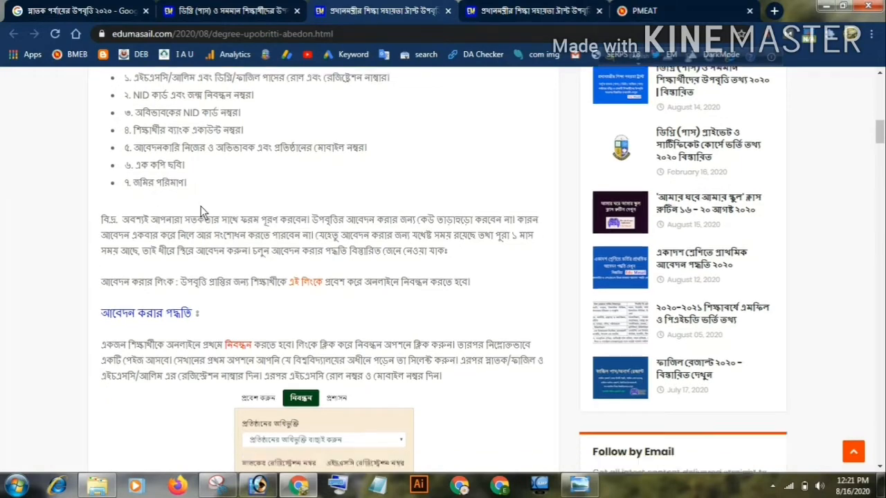
scroll(139, 193, "down", 1)
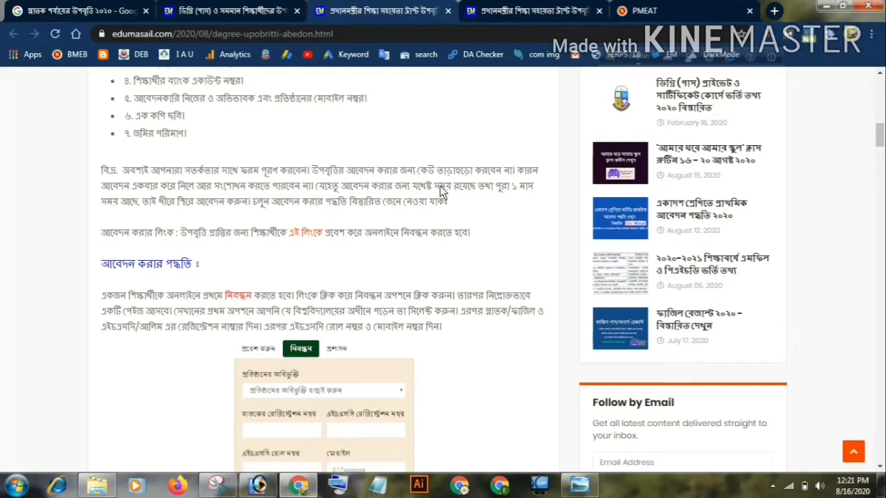
scroll(498, 197, "down", 1)
scroll(502, 193, "up", 1)
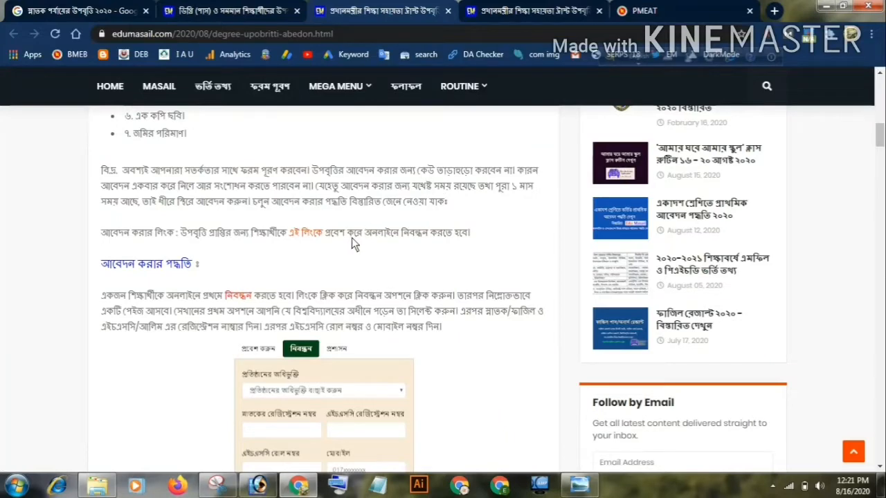
Skim the guide's registration, verification code and dashboard sections, and return to the application link line
scroll(352, 238, "down", 1)
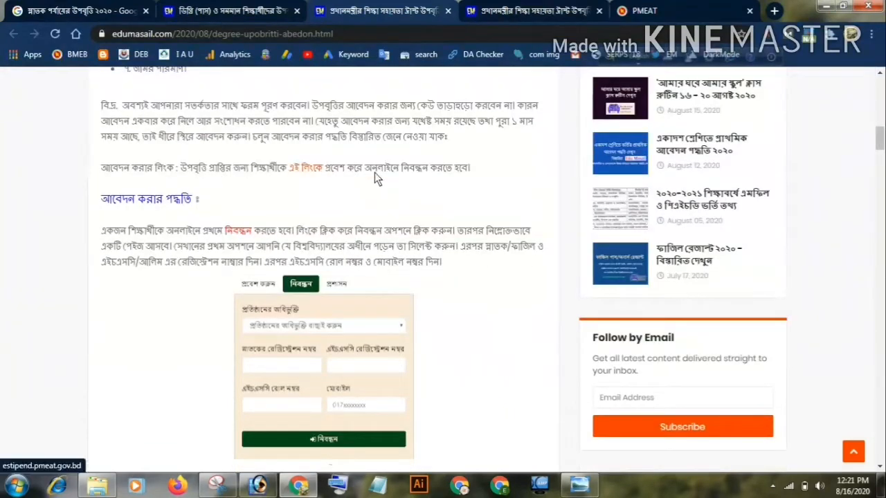
scroll(346, 253, "down", 9)
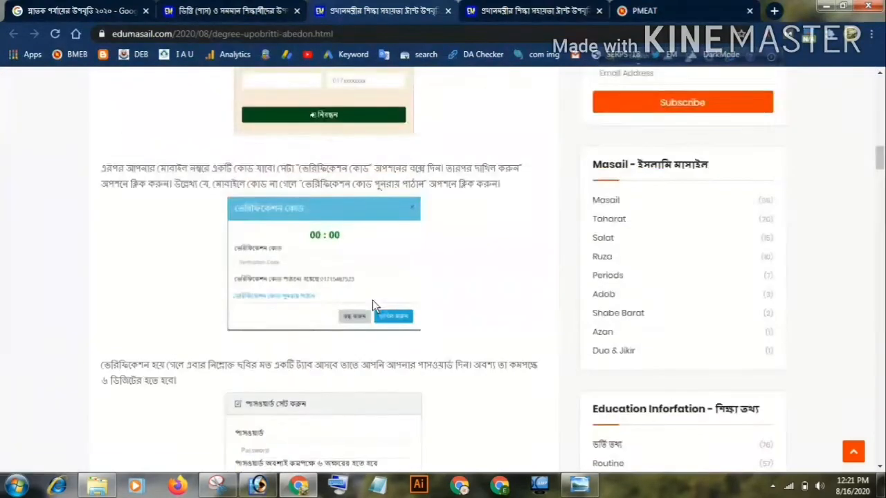
scroll(462, 363, "down", 13)
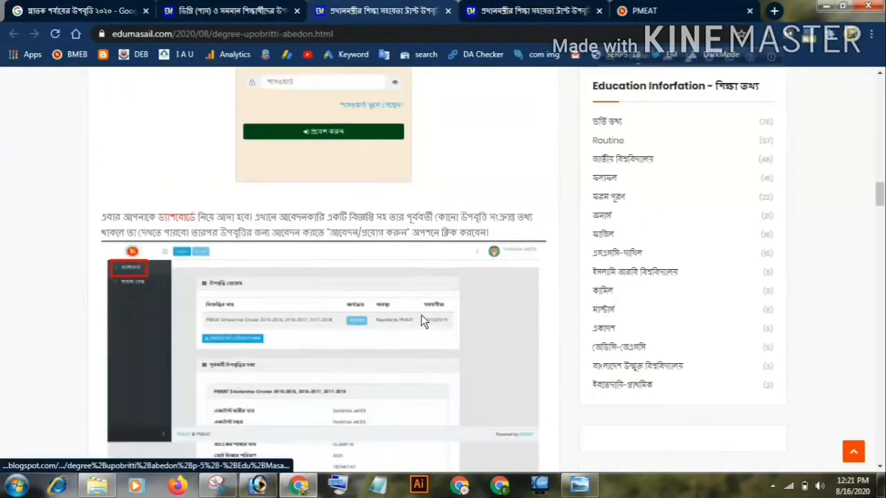
scroll(419, 320, "up", 12)
scroll(418, 320, "up", 10)
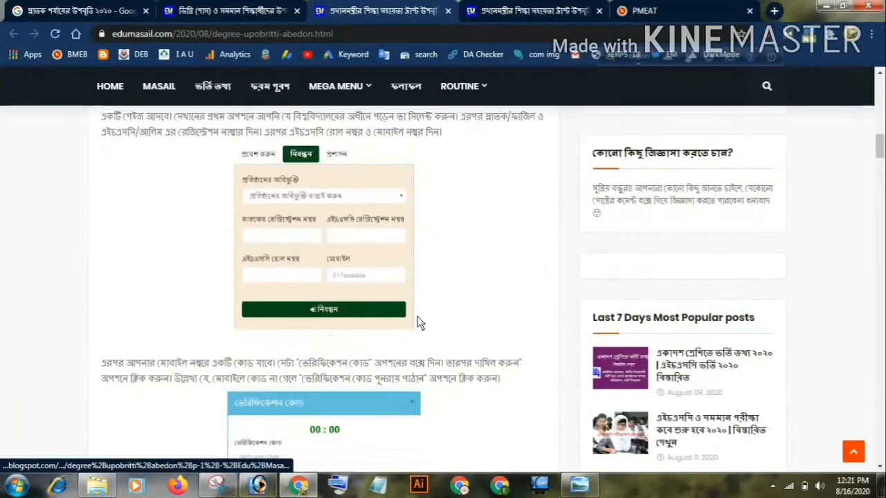
scroll(419, 322, "down", 2)
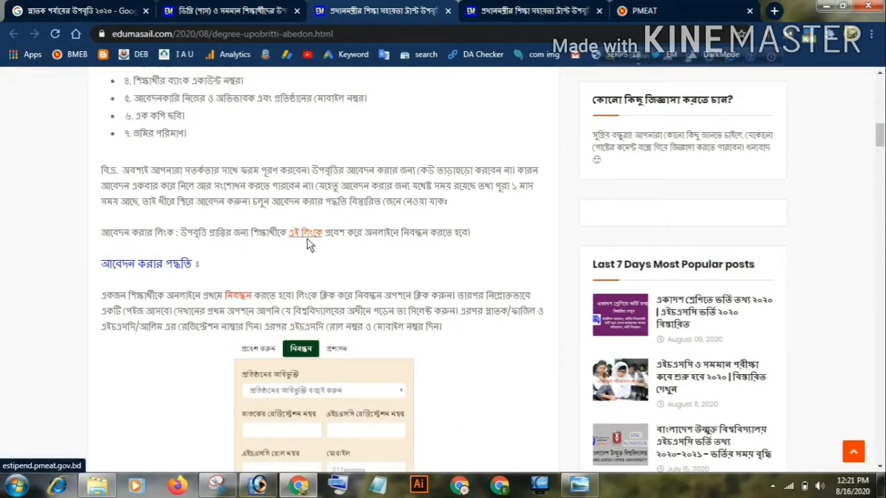
Skim the guide's screenshots through the personal and bank details forms to the final submission and pending status, and return to the application link
scroll(308, 244, "down", 1)
scroll(308, 206, "down", 5)
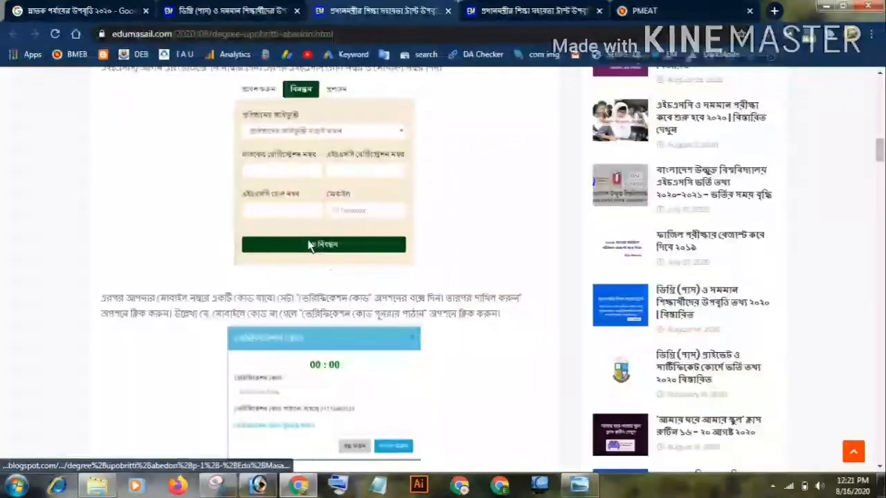
scroll(312, 259, "down", 11)
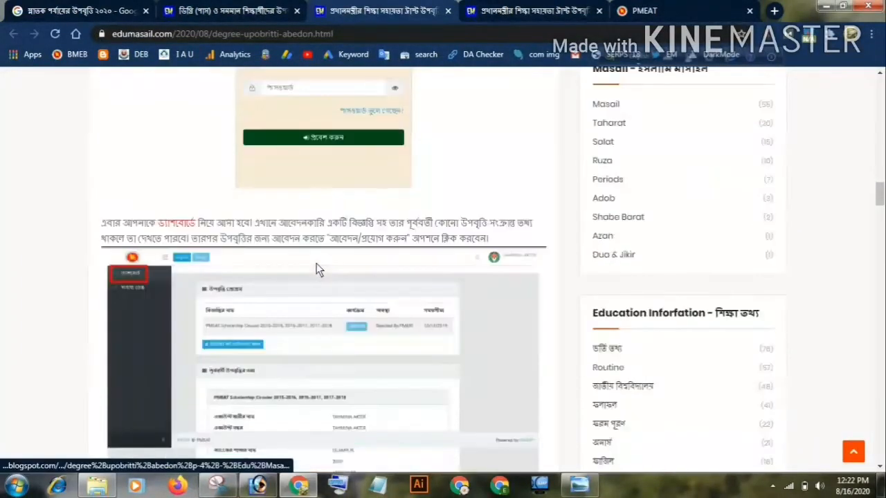
scroll(318, 274, "down", 12)
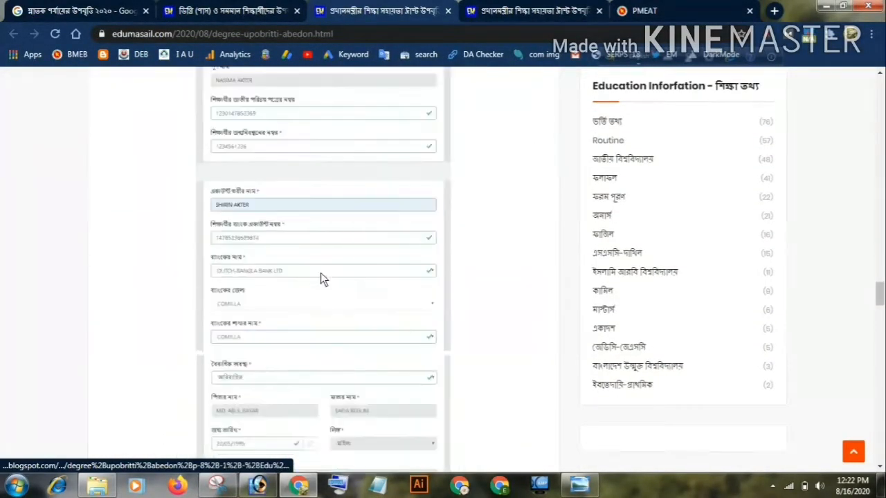
scroll(320, 283, "down", 15)
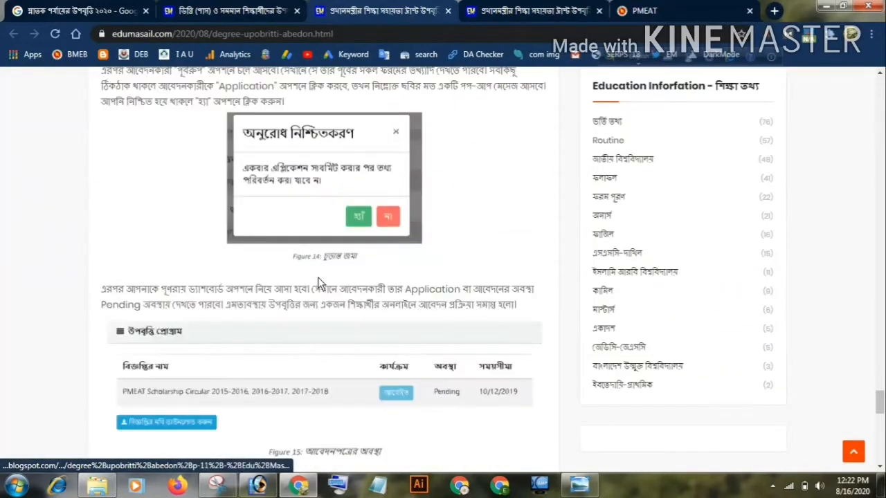
scroll(316, 274, "up", 10)
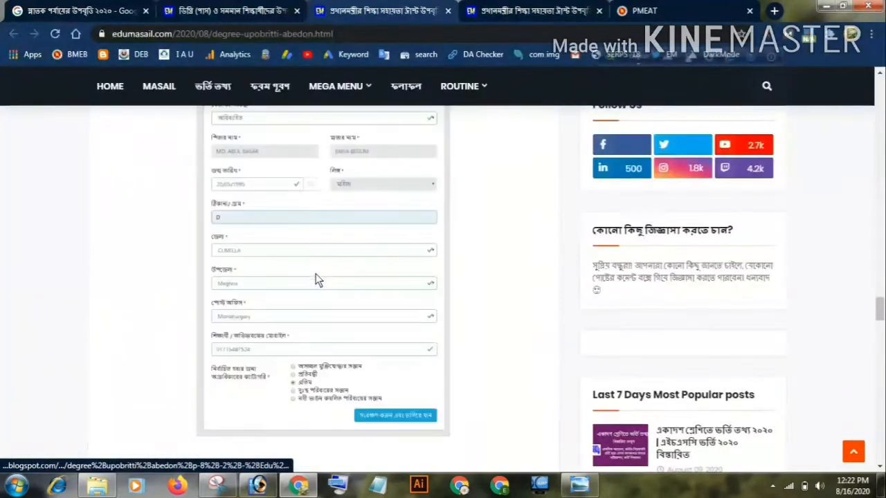
scroll(316, 273, "up", 10)
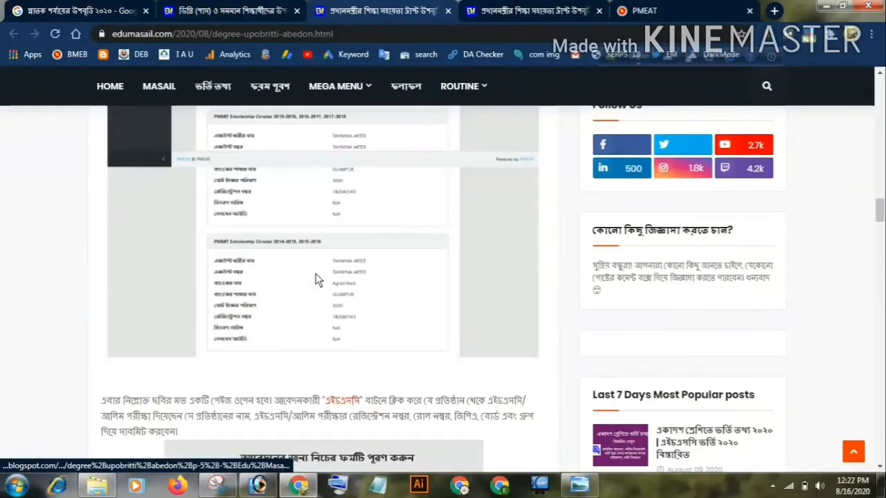
scroll(316, 273, "up", 10)
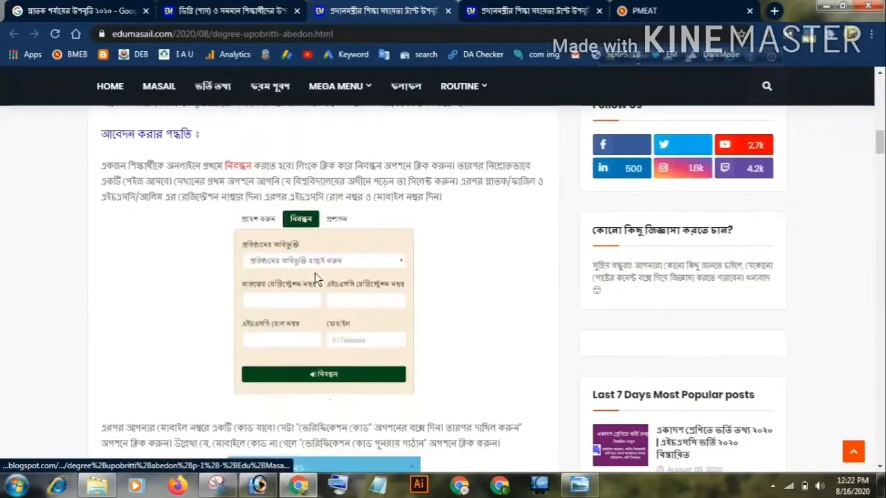
scroll(315, 273, "down", 2)
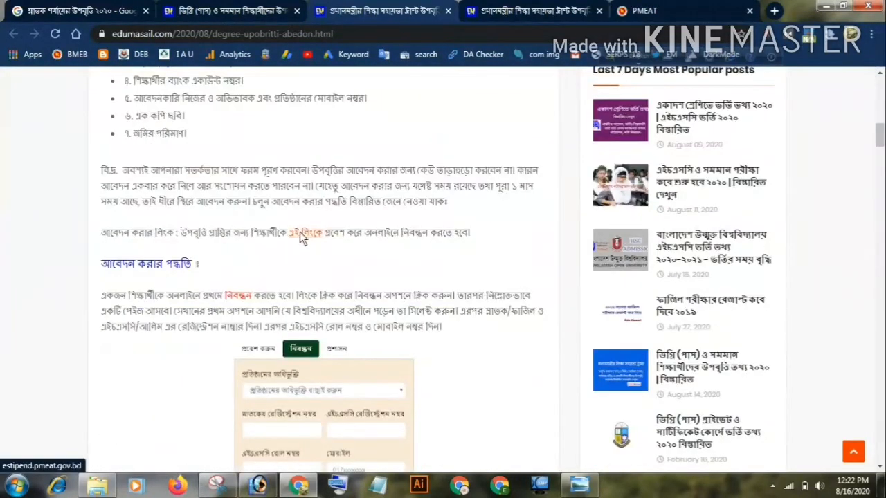
Open the guide's "এই লিংকে" application link in a new tab and show the PMEAT stipend portal
left_click(300, 234)
right_click(301, 236)
left_click(339, 9)
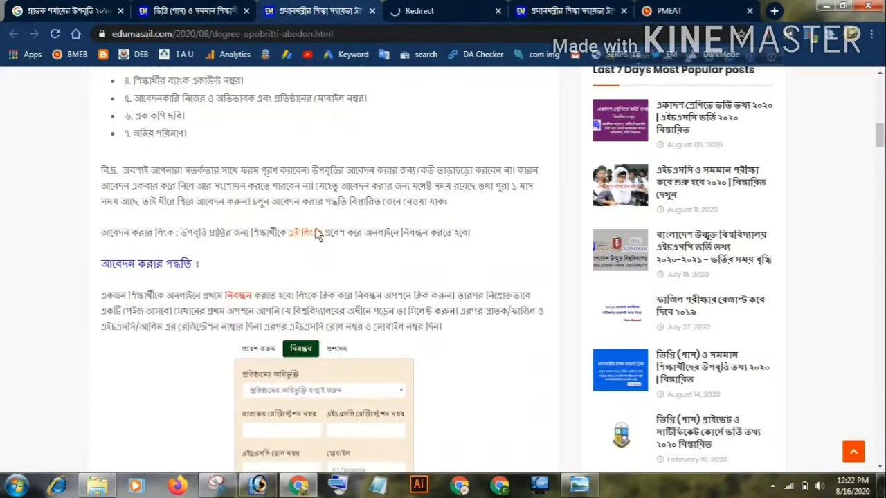
right_click(301, 236)
left_click(324, 245)
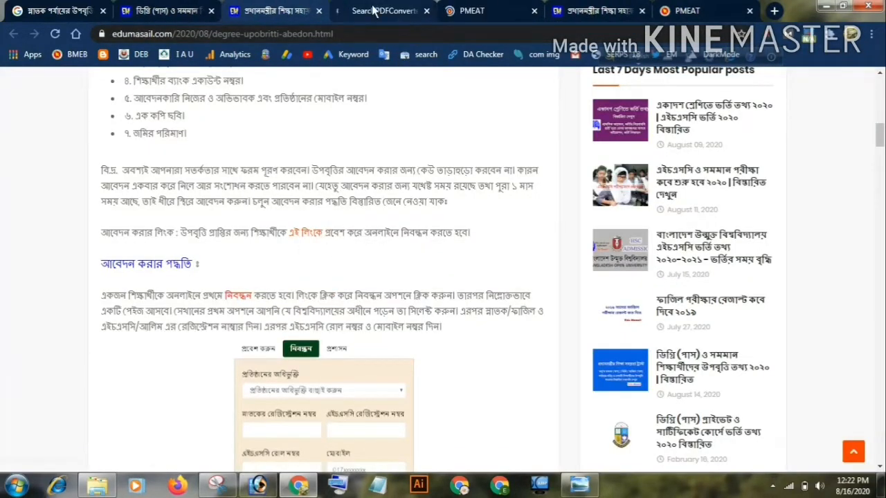
left_click(405, 11)
left_click(464, 12)
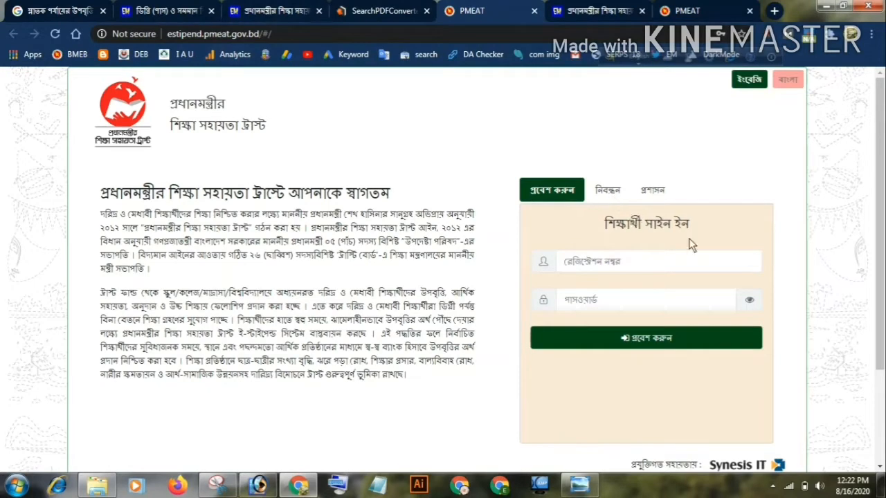
Display the portal's নিবন্ধন (registration) form and review the institution affiliation options without choosing one
left_click(602, 193)
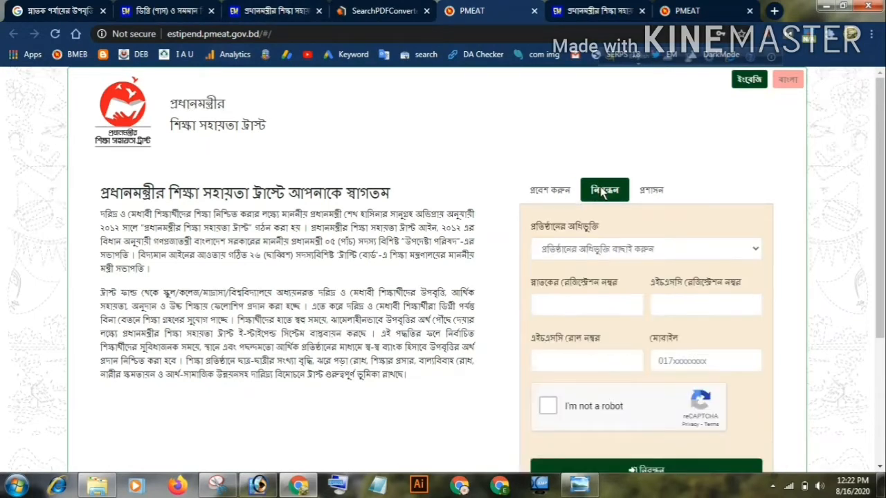
scroll(643, 238, "down", 1)
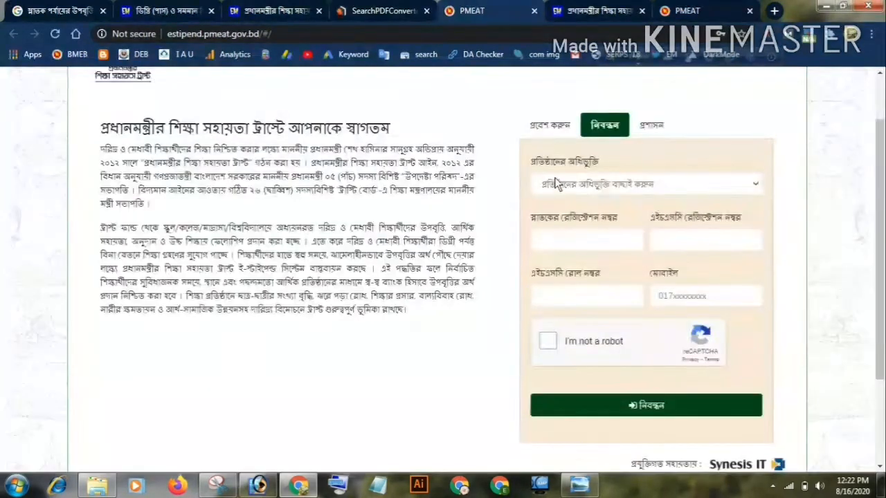
left_click(754, 192)
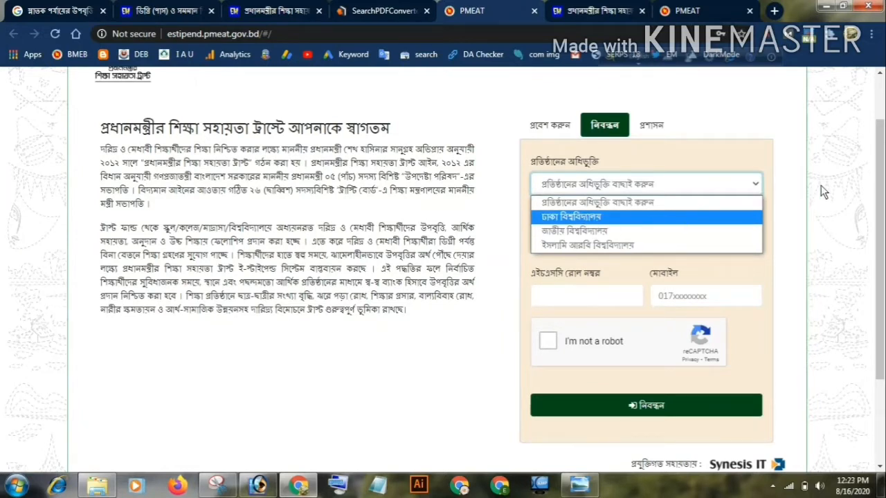
left_click(616, 216)
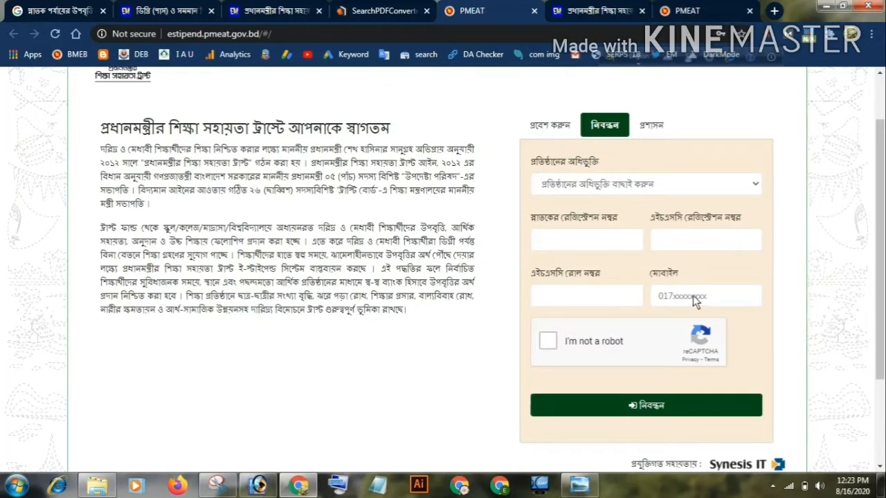
left_click(756, 190)
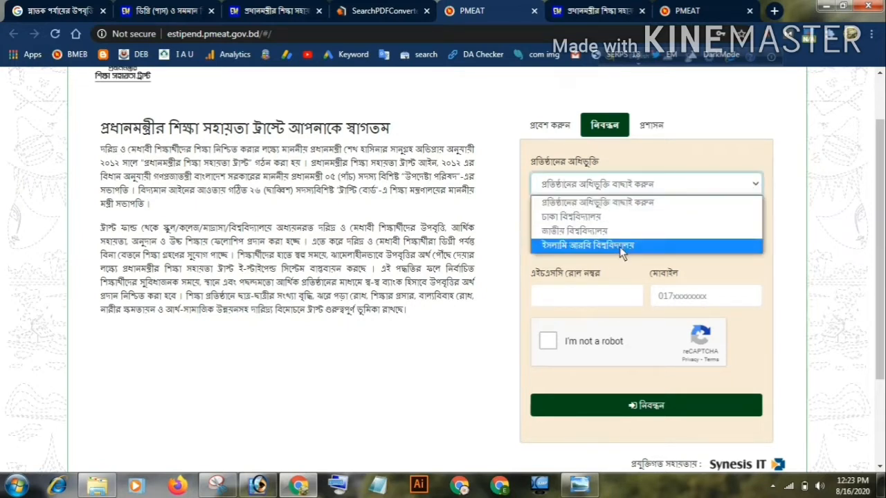
left_click(857, 164)
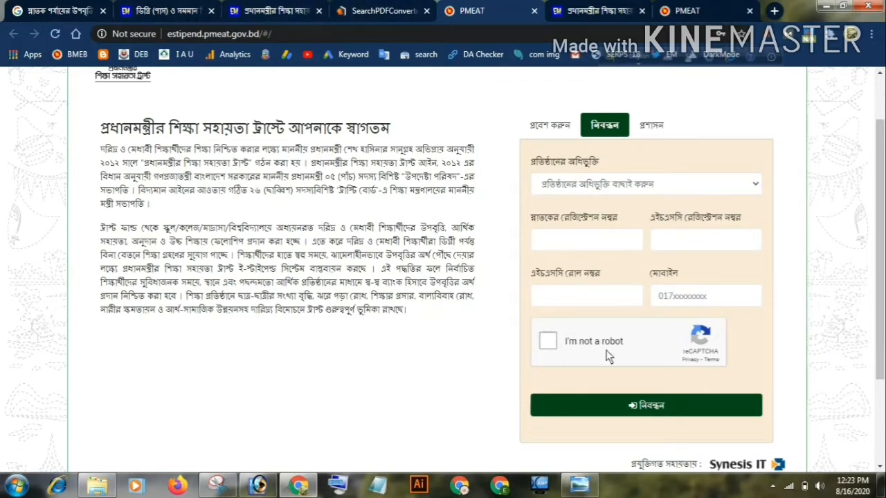
Complete the registration form's "I'm not a robot" check by selecting all images with stairs and verifying
left_click(545, 343)
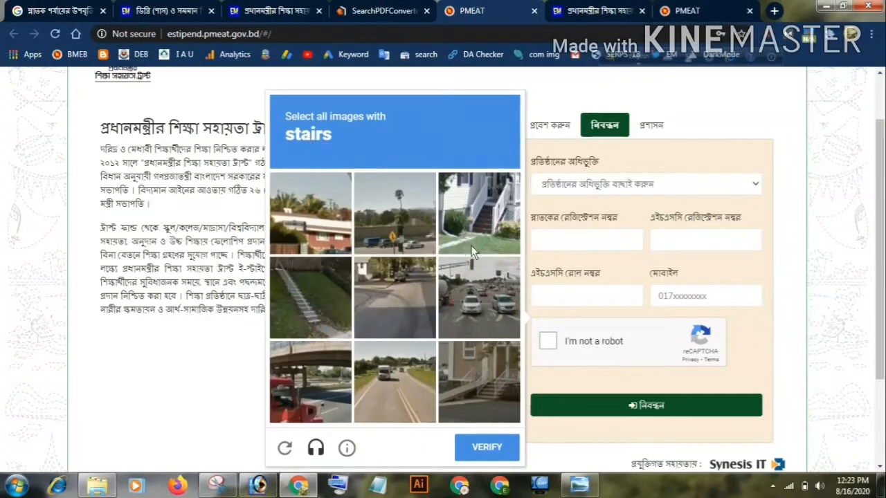
left_click(302, 279)
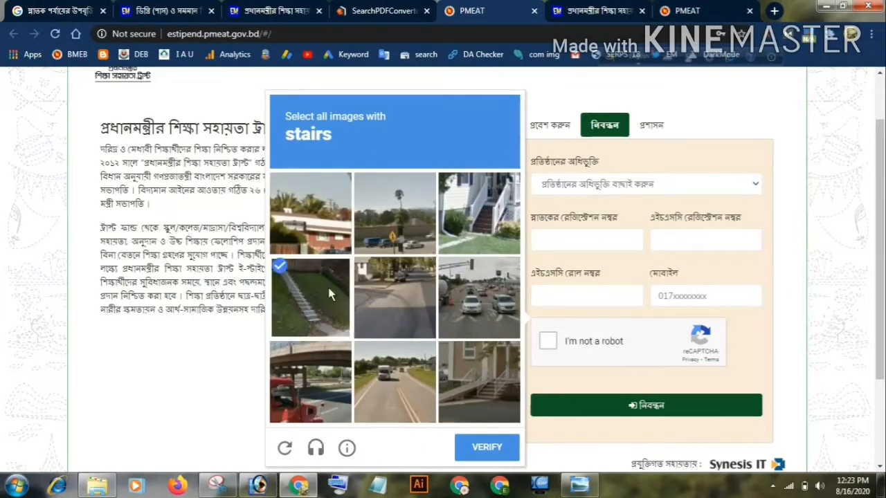
left_click(480, 199)
left_click(474, 392)
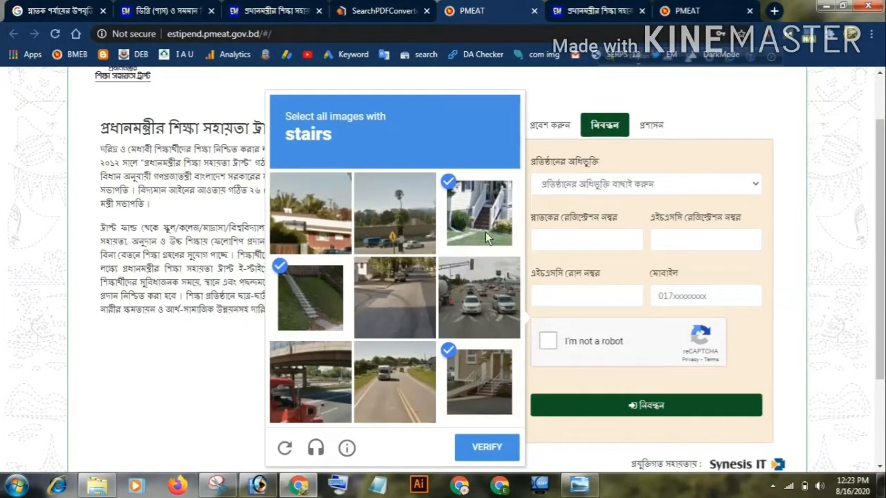
left_click(479, 449)
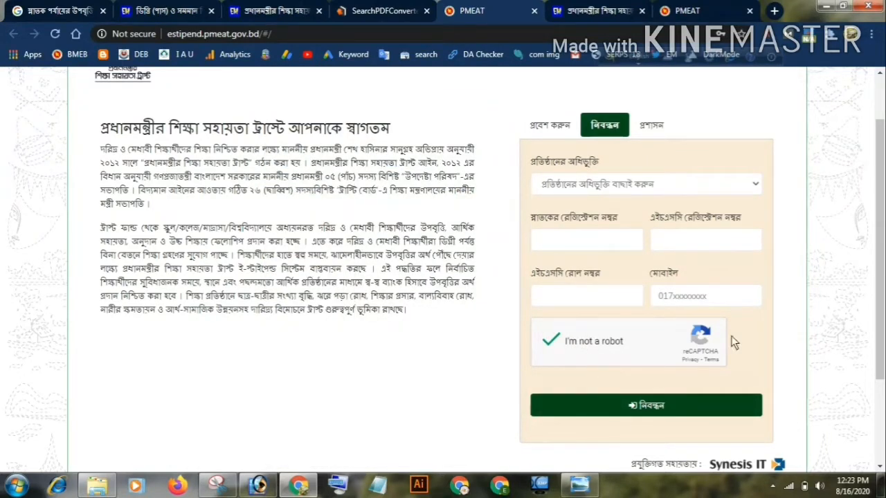
View the rest of the registration page down to the application instructions, help desk and questions in its footer
scroll(795, 280, "down", 2)
scroll(798, 280, "up", 2)
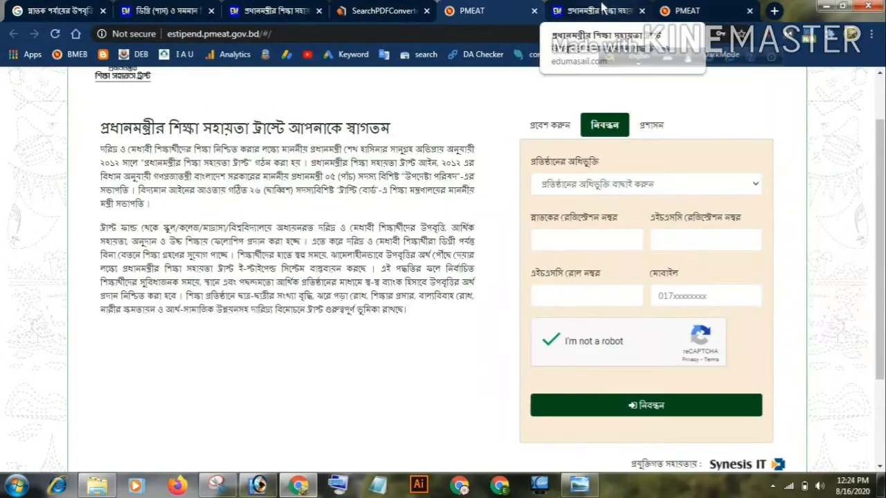
left_click(280, 8)
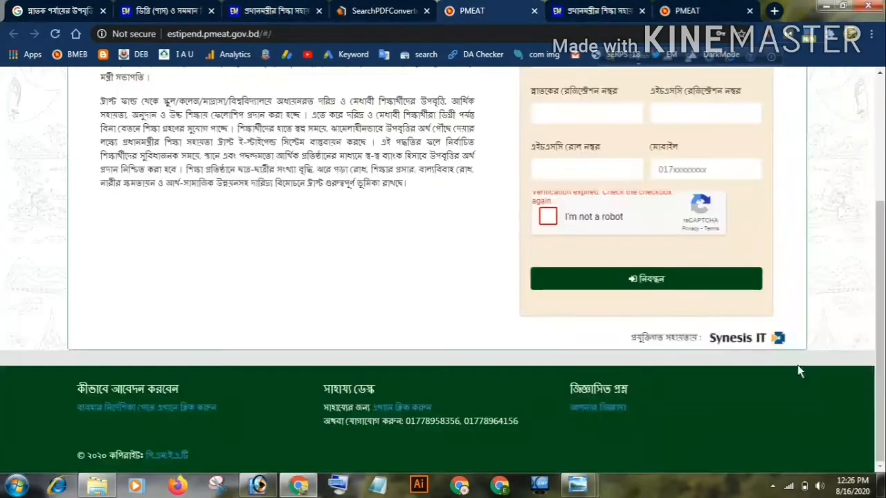
scroll(672, 276, "up", 2)
scroll(625, 261, "down", 2)
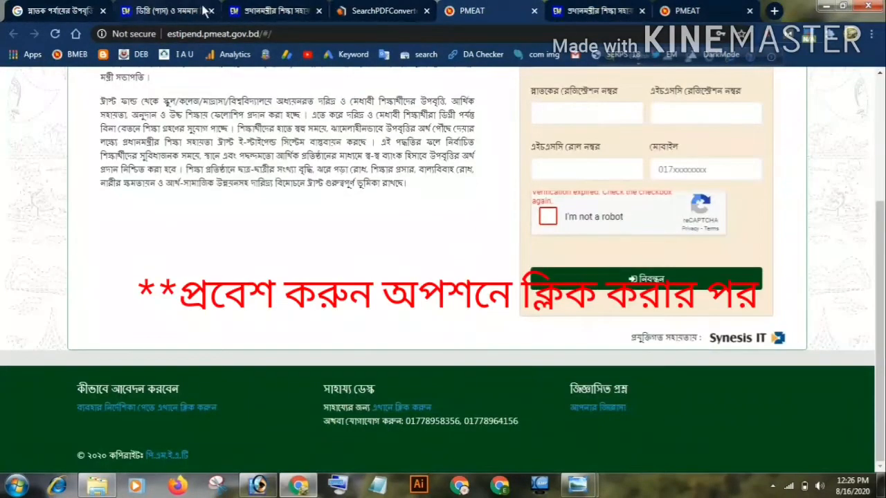
Return to the application guide and read its verification code, password setup, student sign-in and dashboard instructions
left_click(270, 10)
scroll(405, 265, "down", 5)
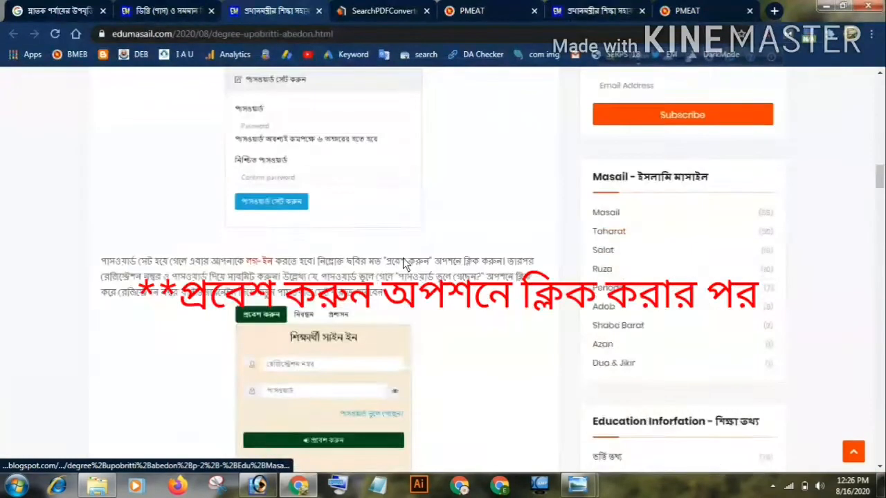
scroll(405, 265, "up", 4)
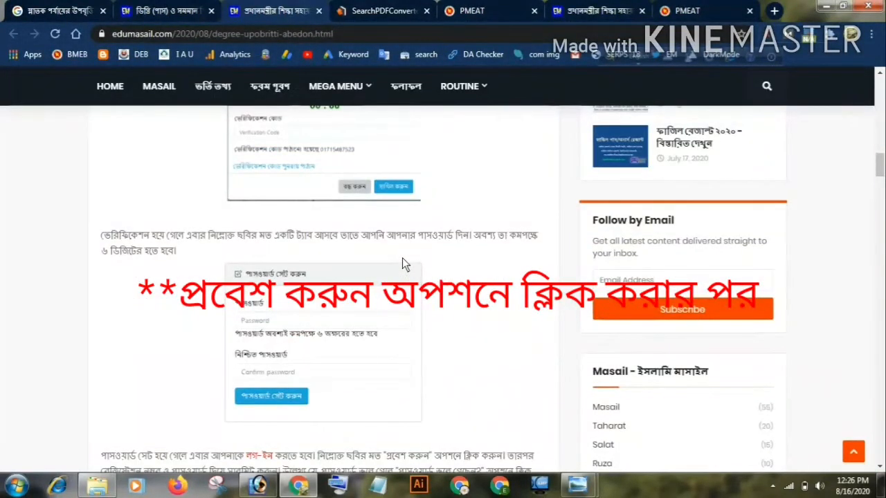
scroll(402, 258, "up", 2)
scroll(353, 221, "down", 5)
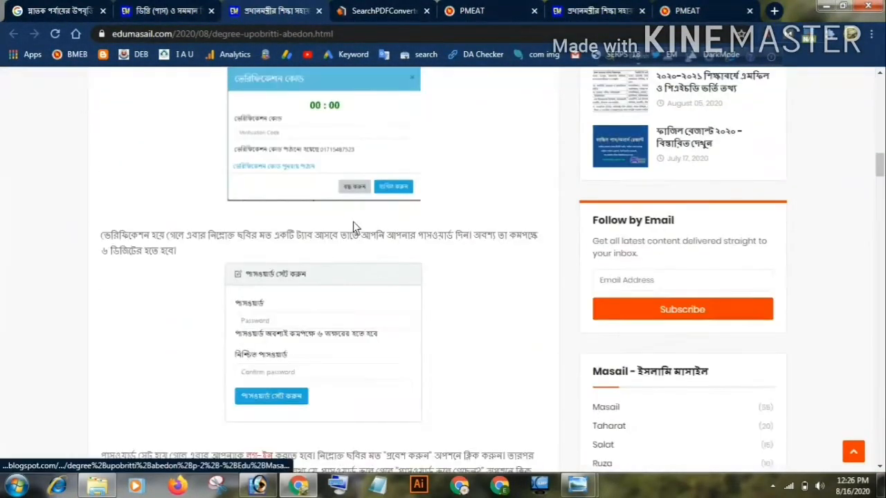
scroll(359, 243, "up", 1)
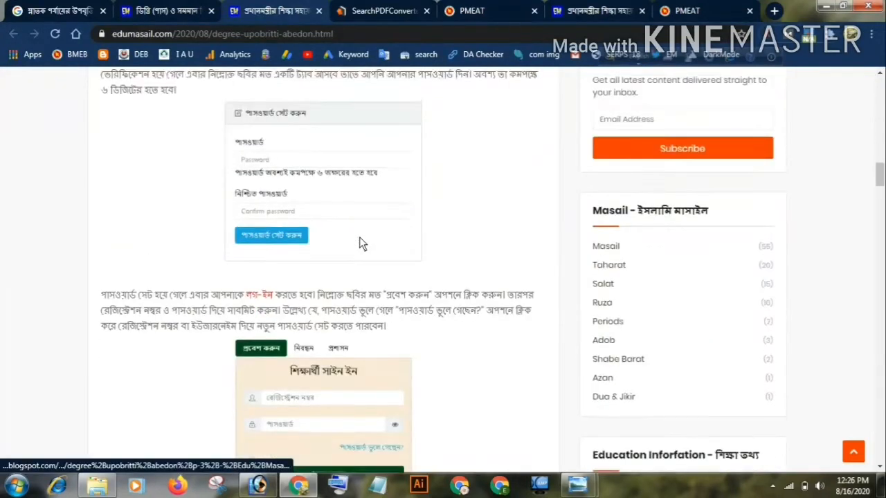
scroll(357, 239, "down", 3)
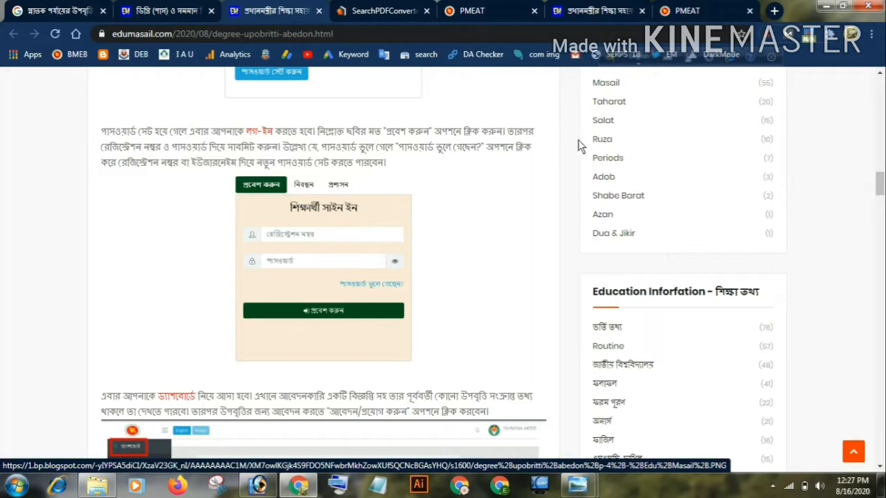
scroll(316, 332, "down", 2)
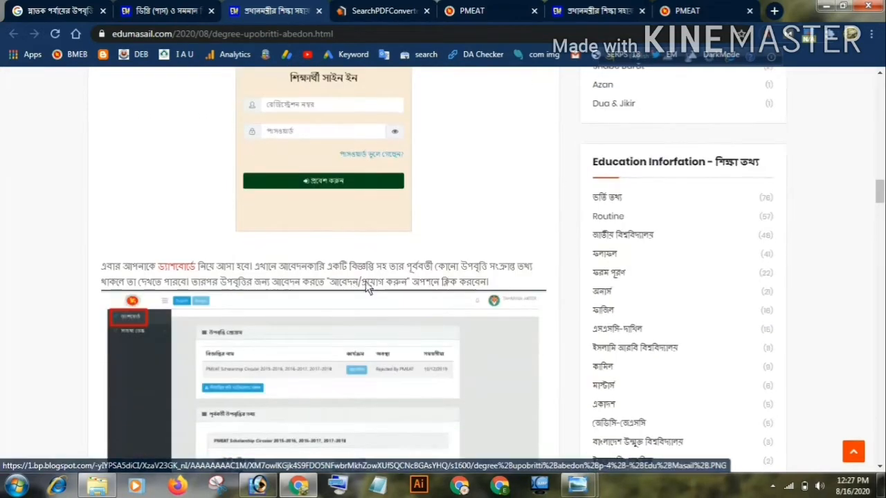
scroll(362, 207, "up", 1)
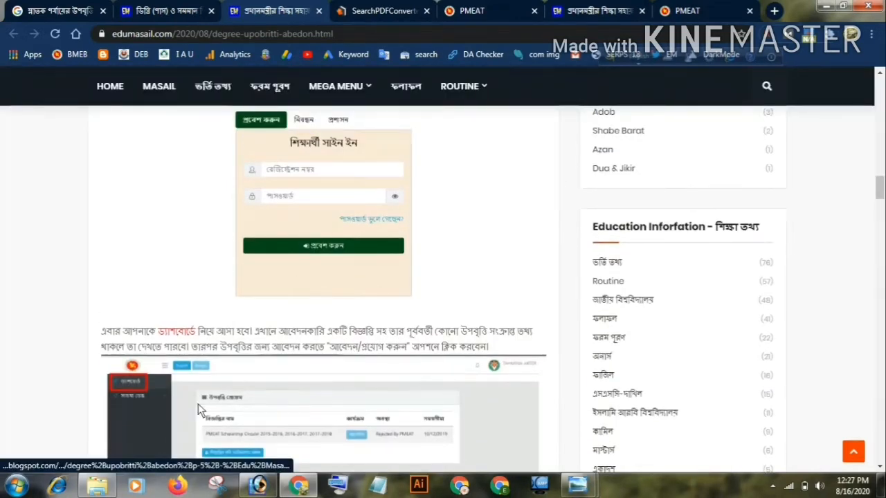
Show the "degree upobritti abedon p-- Edu Masail .PNG" image of the stipend programme in Windows Photo Viewer, and return to Chrome
left_click(111, 484)
double_click(222, 243)
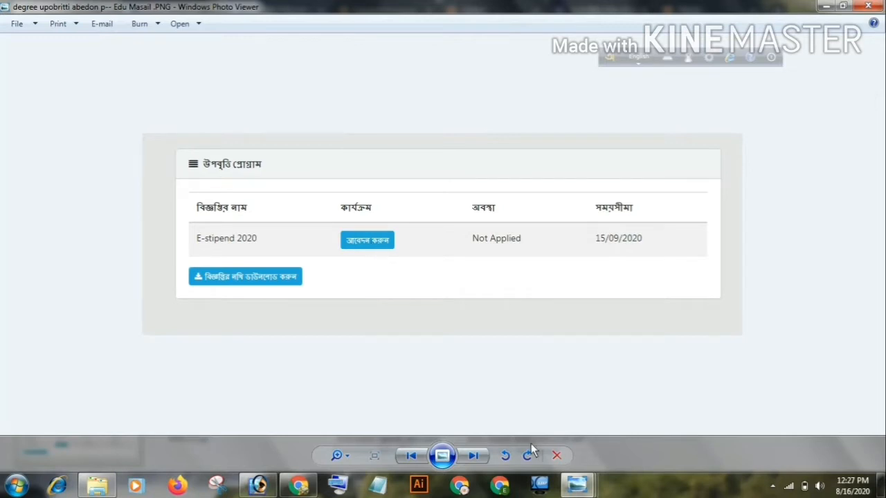
left_click(299, 487)
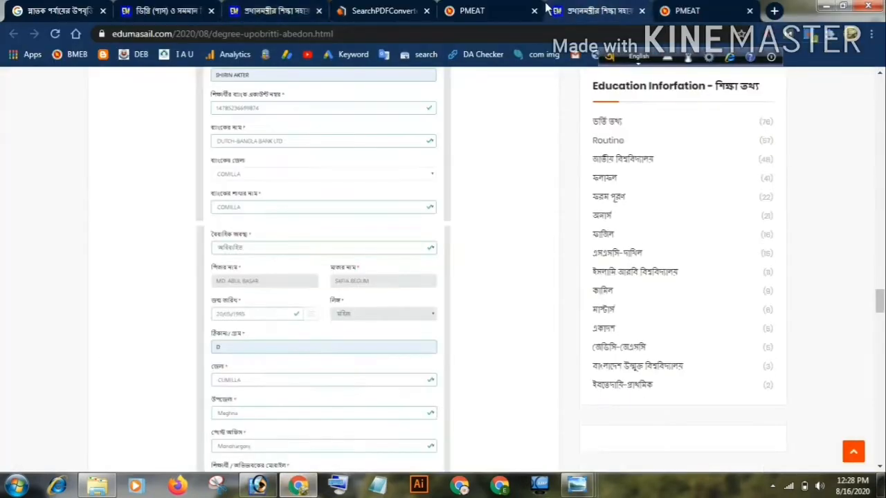
Display the এইচ.এস.সি section of the PMEAT stipend application form and review its fields from institution name to education board
left_click(678, 10)
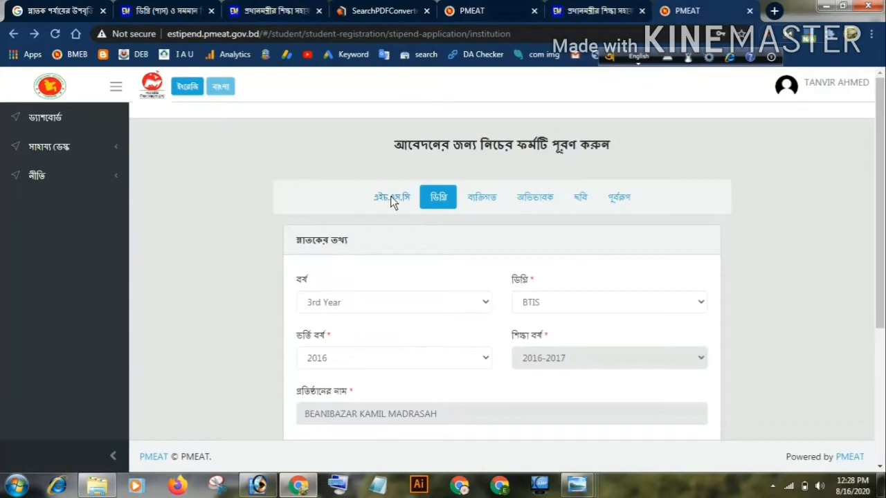
left_click(390, 200)
scroll(636, 247, "down", 5)
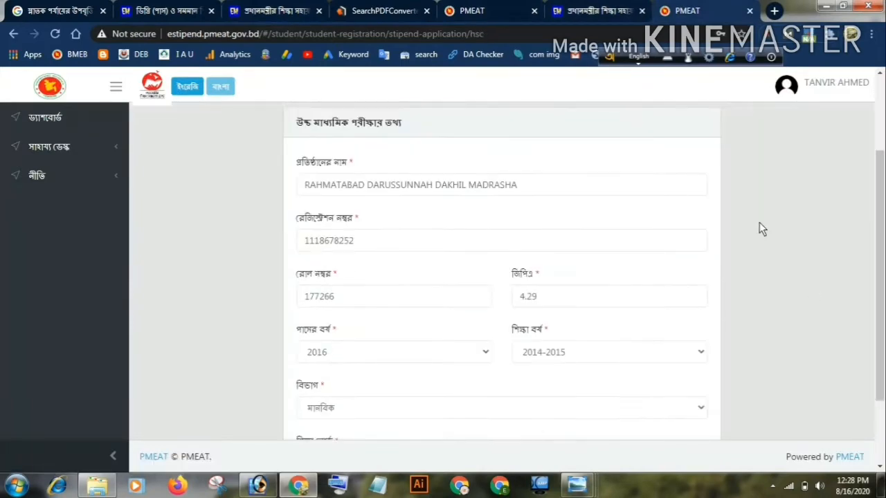
scroll(759, 222, "down", 1)
scroll(727, 239, "up", 3)
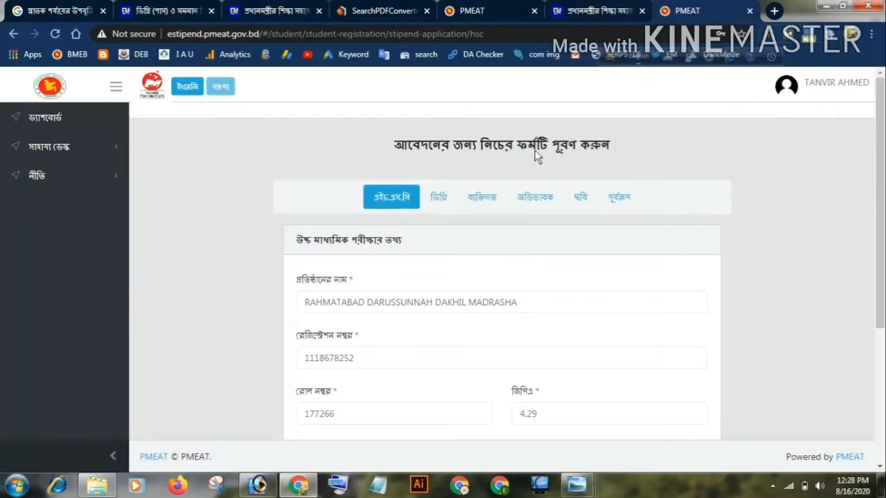
scroll(837, 194, "down", 3)
scroll(369, 169, "up", 3)
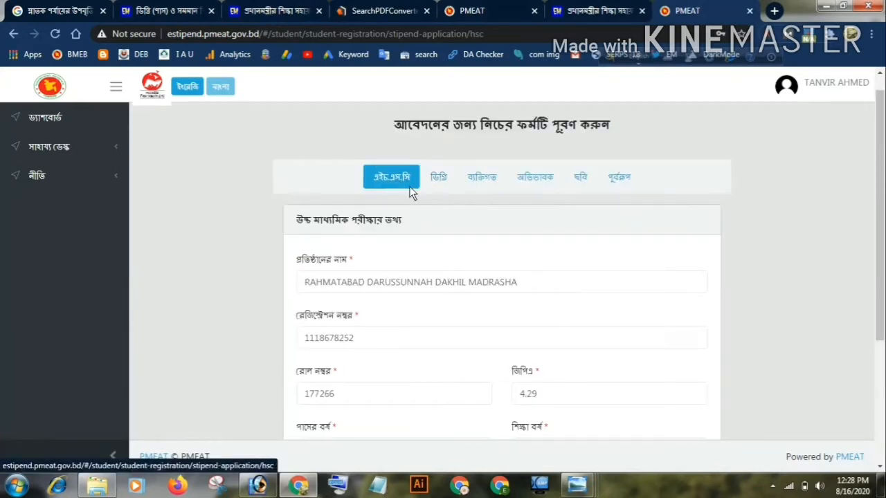
scroll(349, 220, "down", 1)
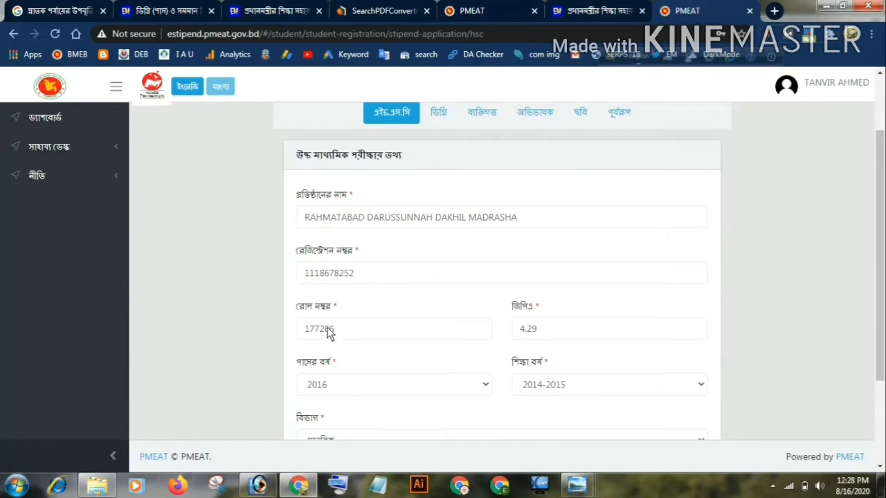
scroll(649, 348, "down", 2)
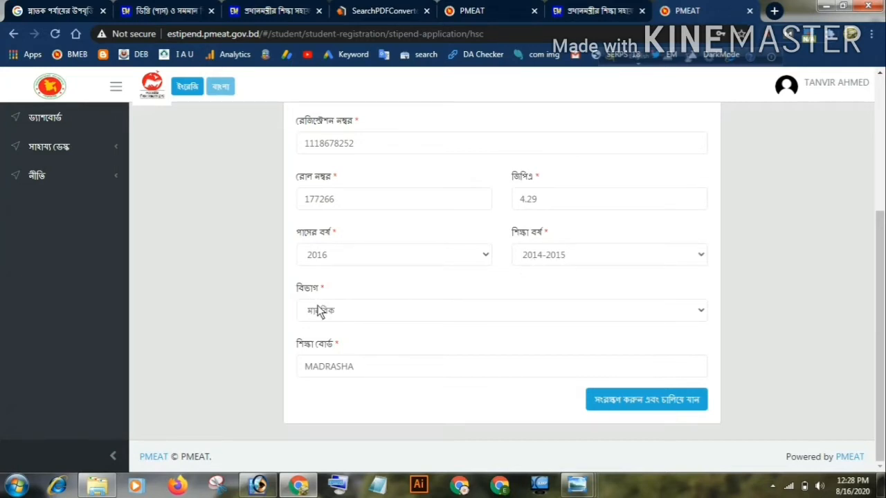
Set the HSC group (বিভাগ) to মানবিক, and save the section to continue to the degree information
left_click(698, 312)
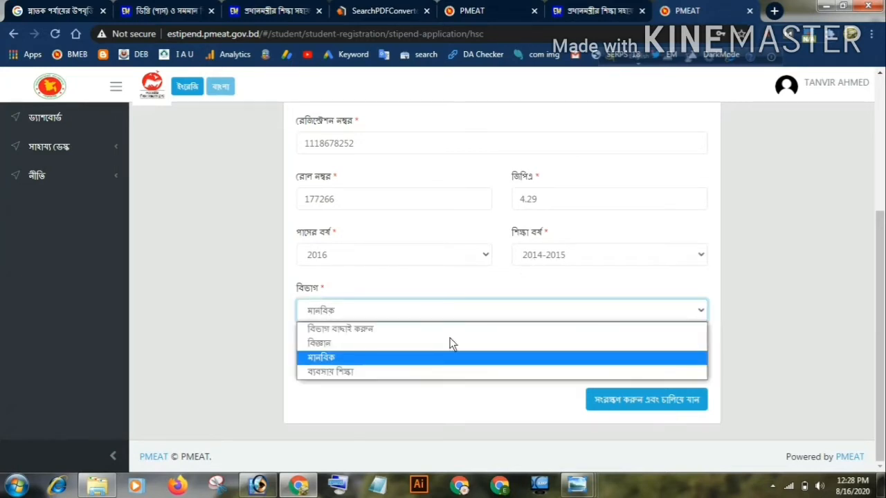
left_click(341, 356)
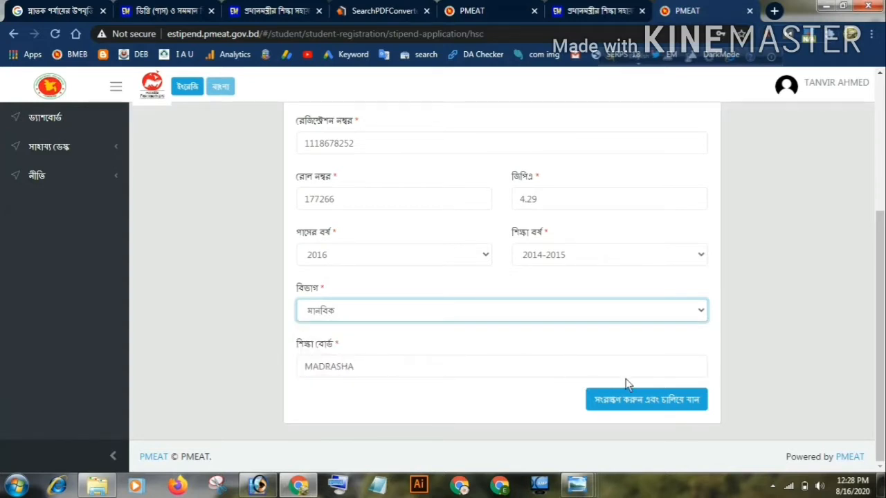
left_click(672, 406)
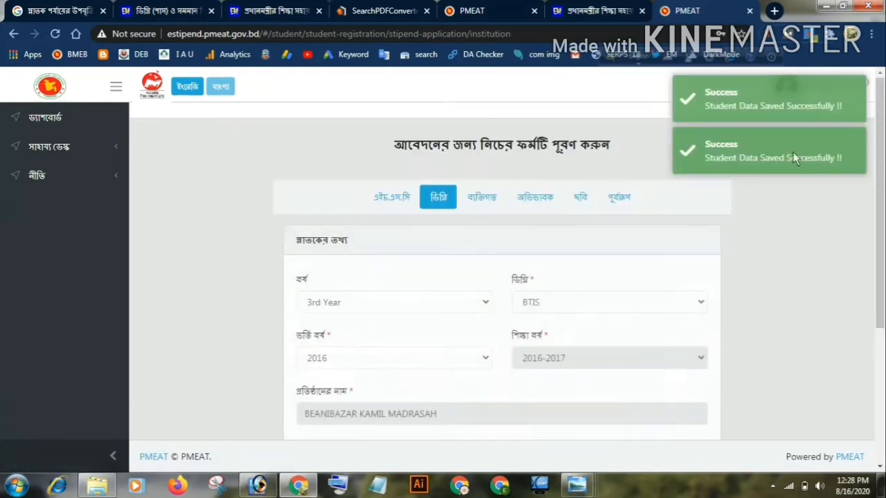
In the degree information, set the year (বর্ষ) to 3rd Year and the degree (ডিগ্রি) to BTIS
scroll(805, 176, "down", 1)
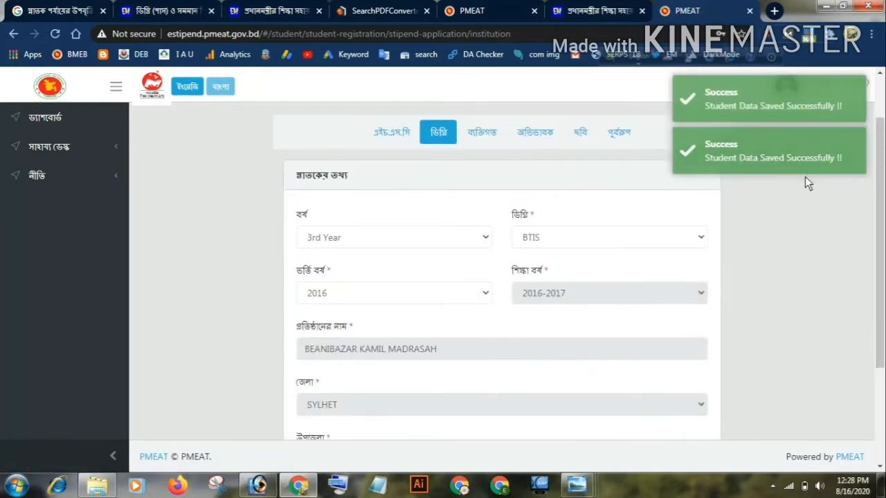
scroll(732, 228, "down", 2)
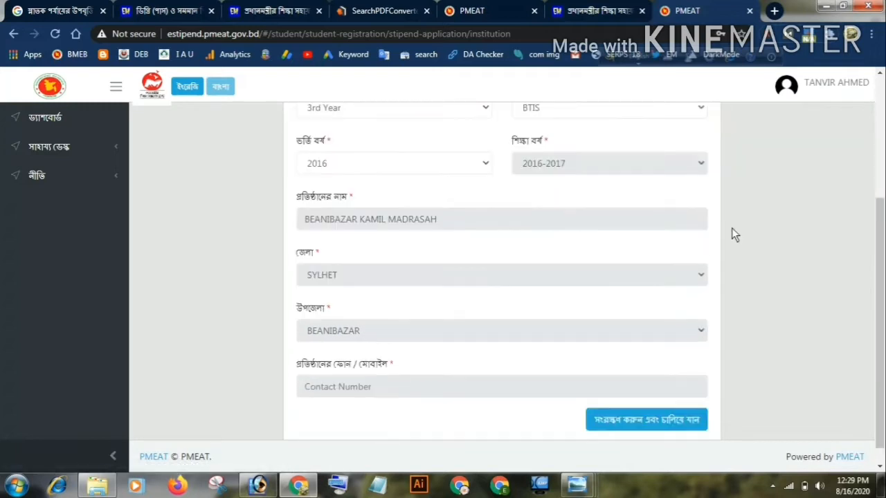
scroll(740, 233, "up", 2)
scroll(388, 211, "down", 1)
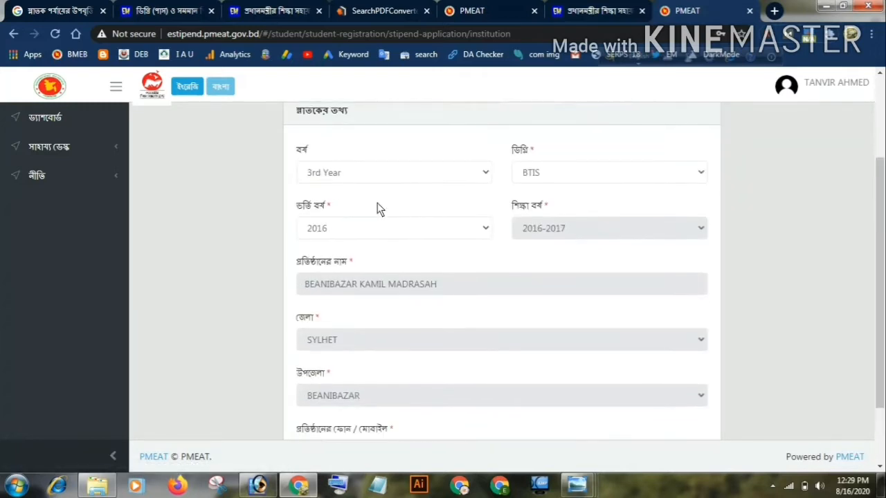
left_click(484, 172)
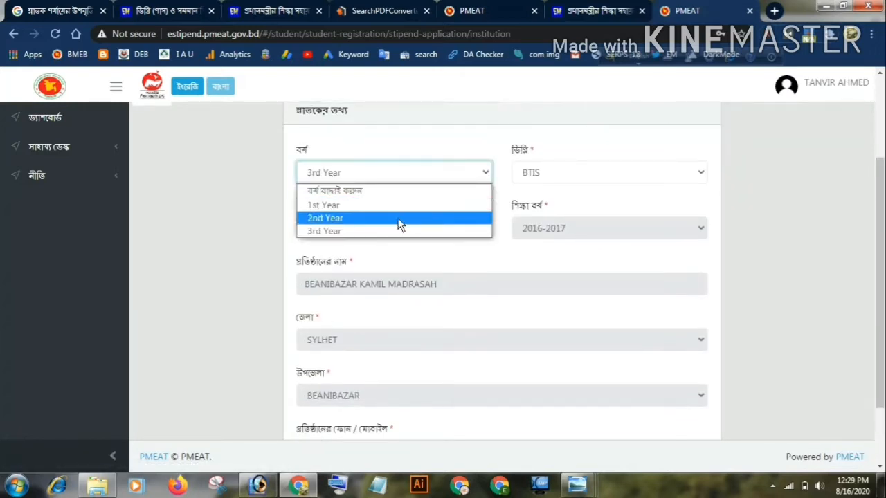
left_click(670, 175)
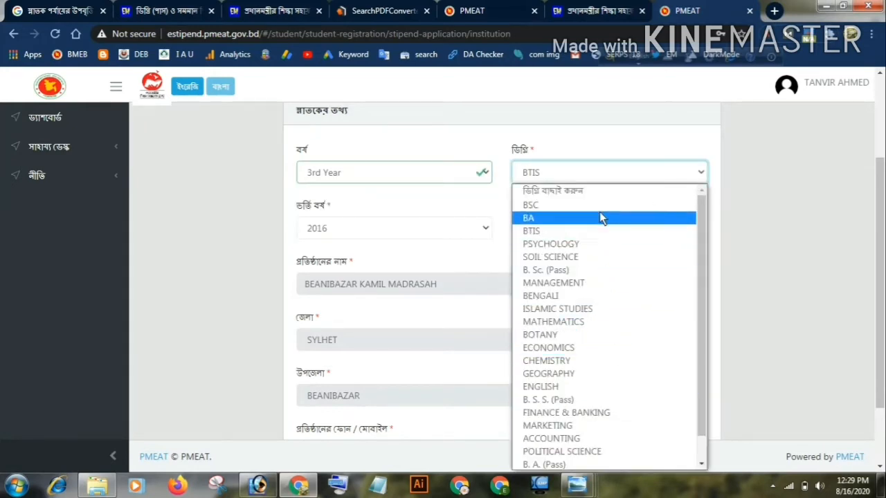
left_click(566, 230)
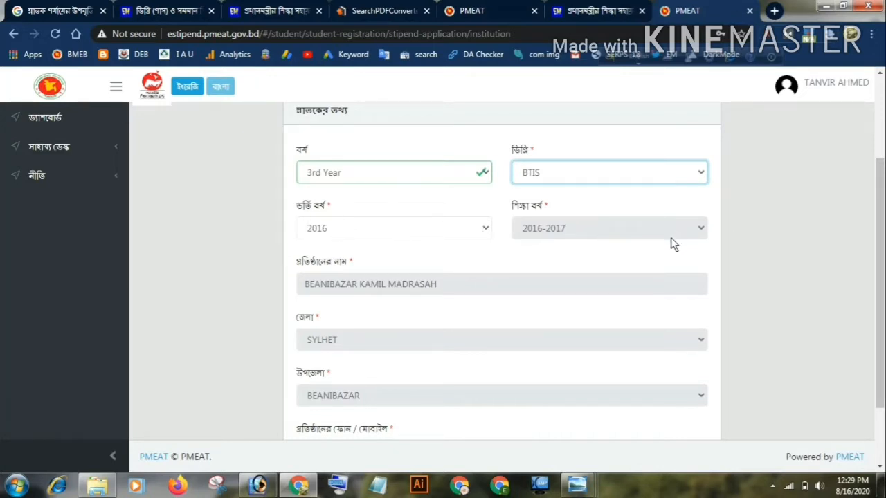
Save the degree information and continue to the personal information section
scroll(671, 237, "down", 2)
scroll(448, 231, "down", 1)
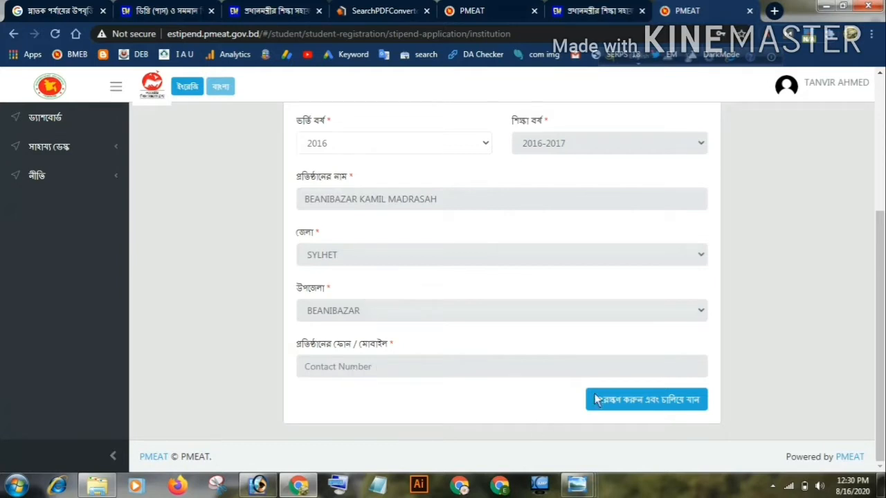
left_click(637, 406)
scroll(636, 408, "down", 1)
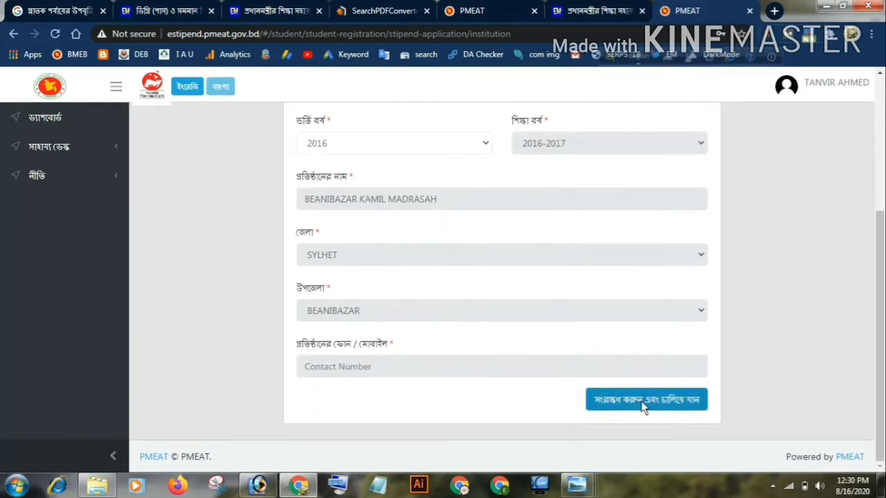
left_click(640, 406)
Review the personal information section's full name, national ID, birth registration and account fields without filling them in
scroll(733, 308, "down", 2)
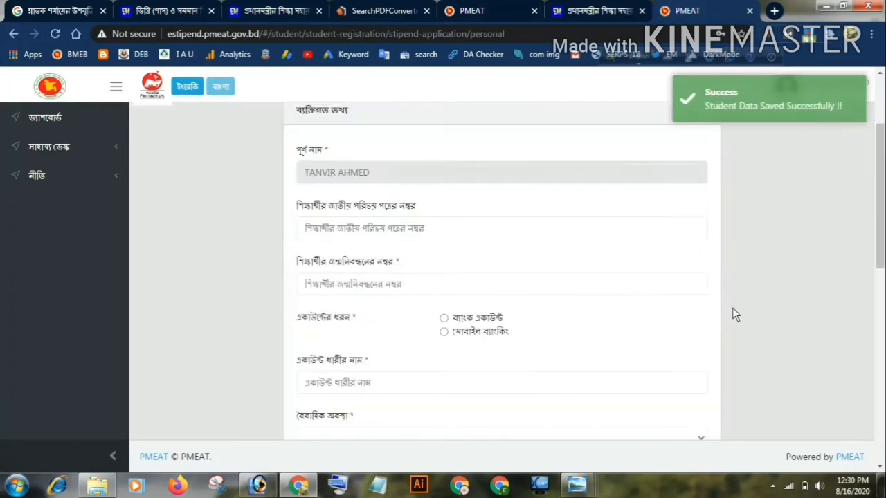
scroll(732, 307, "up", 2)
scroll(705, 317, "down", 10)
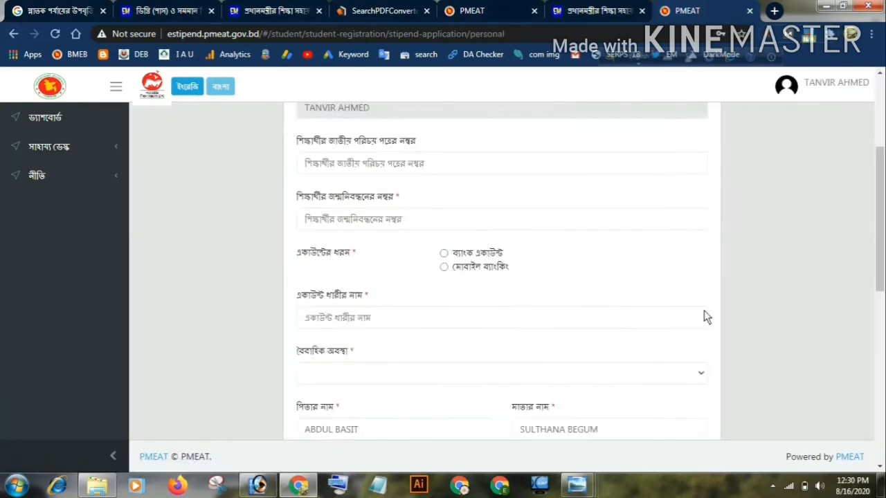
scroll(675, 353, "up", 9)
scroll(670, 343, "up", 5)
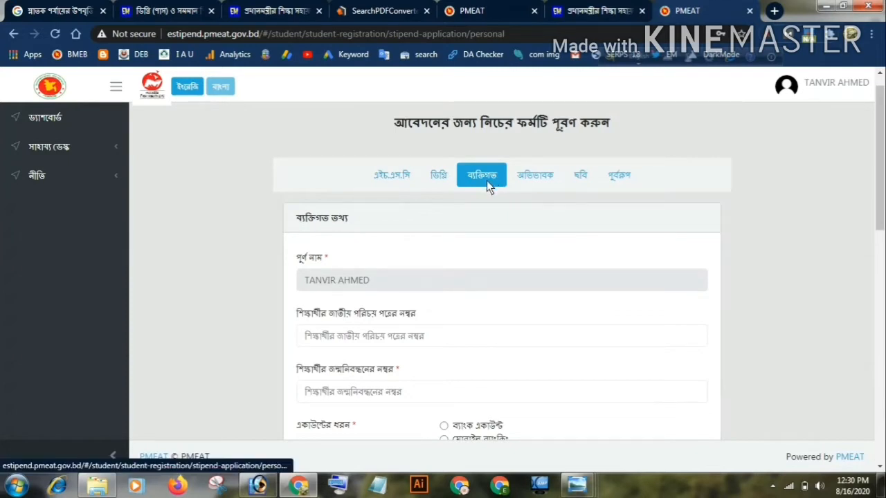
scroll(485, 183, "down", 1)
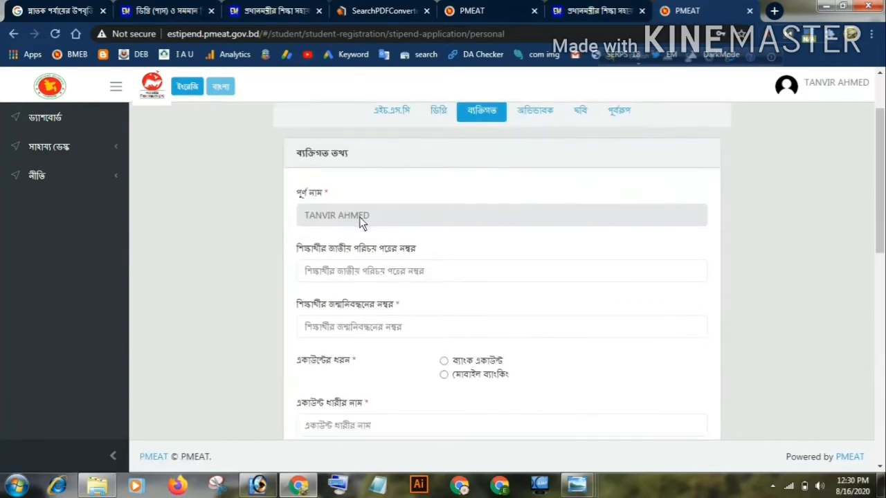
scroll(359, 220, "down", 1)
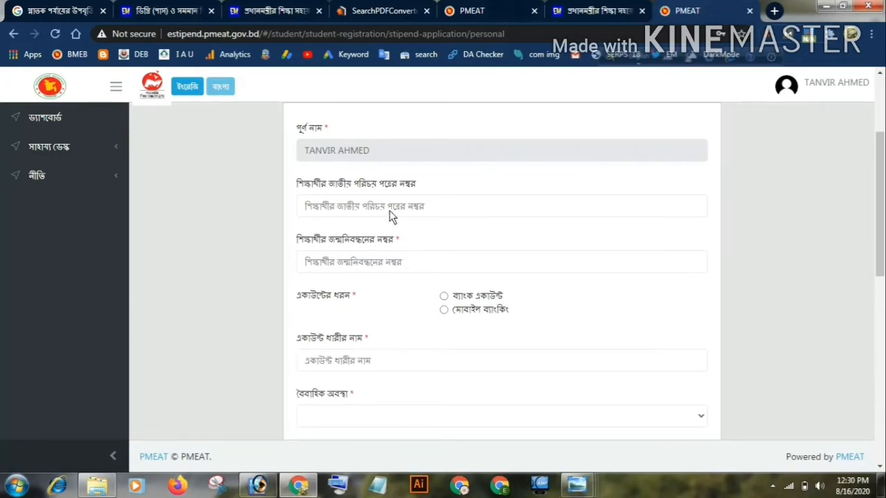
left_click(406, 261)
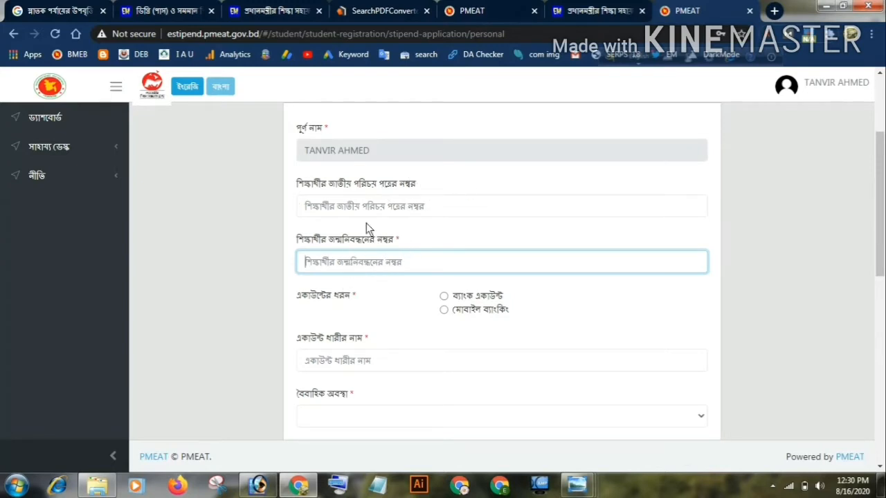
Set the account type (একাউন্টের ধরন) in the personal information section to ব্যাংক একাউন্ট
scroll(353, 257, "down", 1)
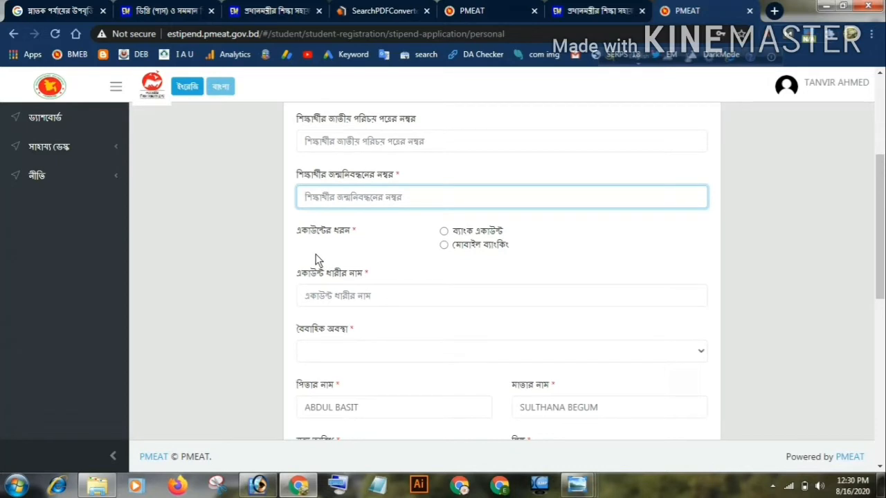
left_click(444, 231)
scroll(451, 241, "down", 1)
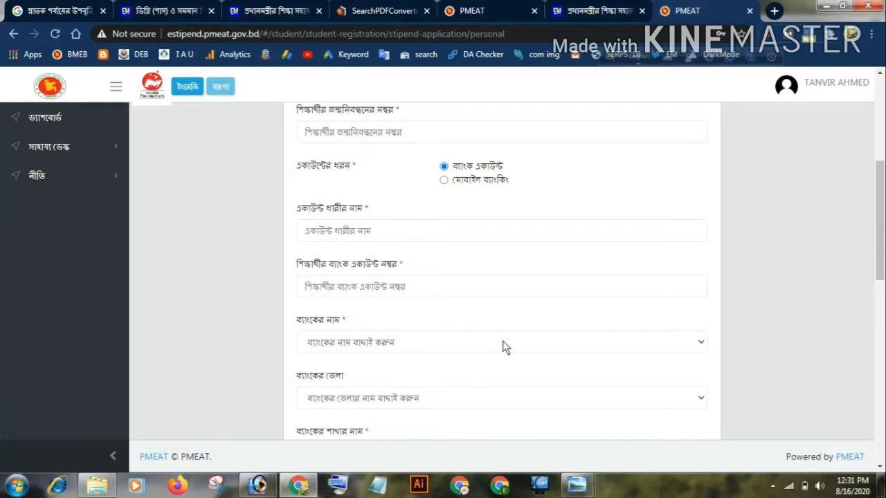
Examine the bank name and bank district options and the branch field without choosing any of them
scroll(503, 348, "down", 2)
left_click(697, 211)
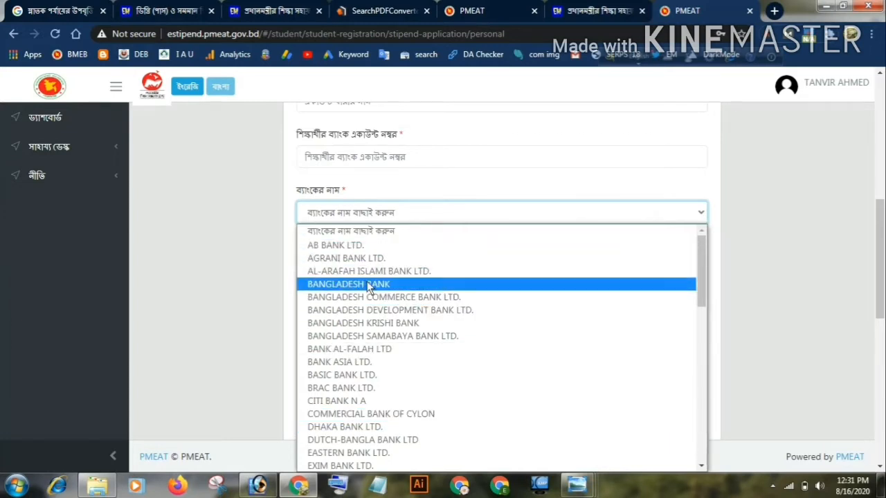
left_click(454, 234)
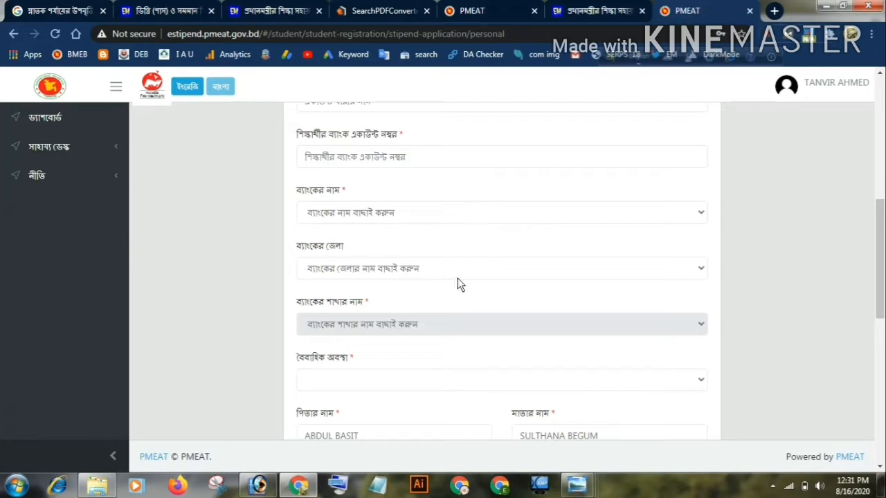
left_click(694, 270)
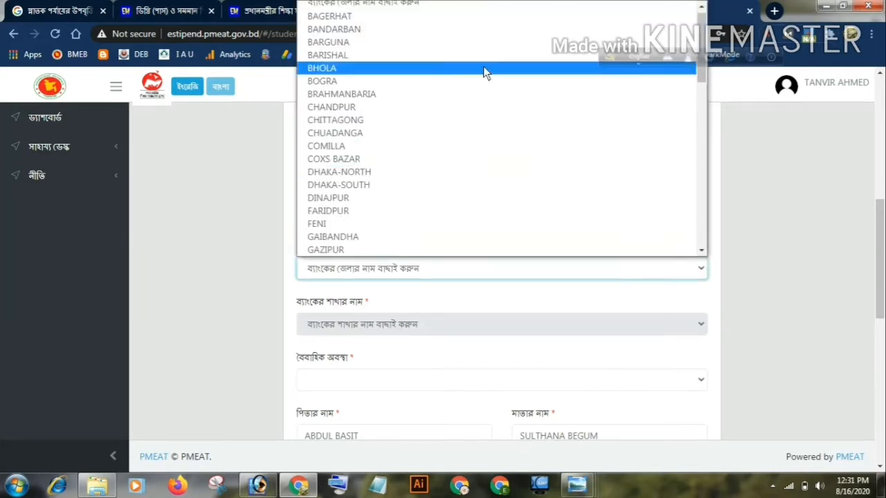
left_click(170, 200)
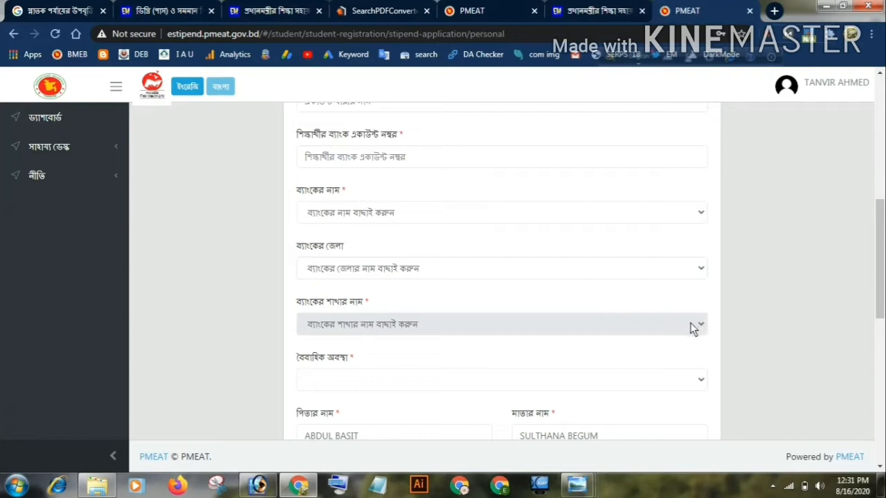
scroll(694, 326, "down", 1)
scroll(690, 328, "up", 2)
scroll(690, 328, "up", 2)
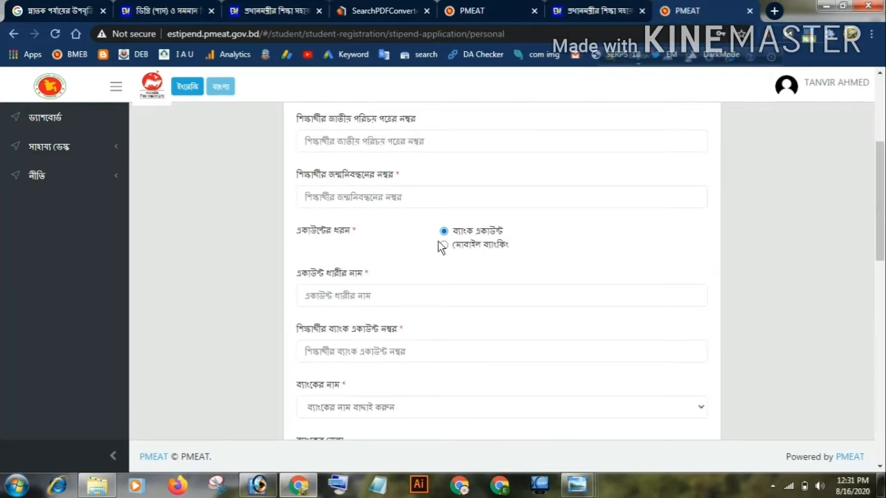
Set the account type to মোবাইল ব্যাংকিং, and check its account holder and number fields and provider options without filling them in
scroll(476, 243, "down", 1)
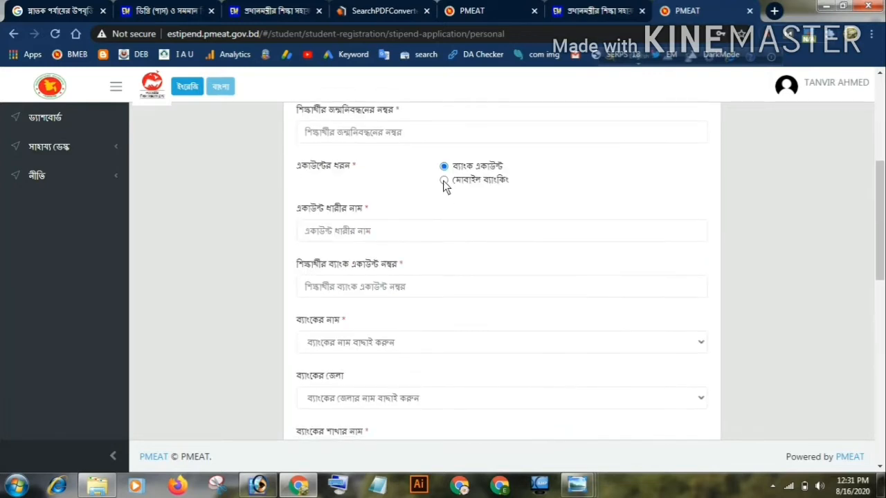
left_click(444, 180)
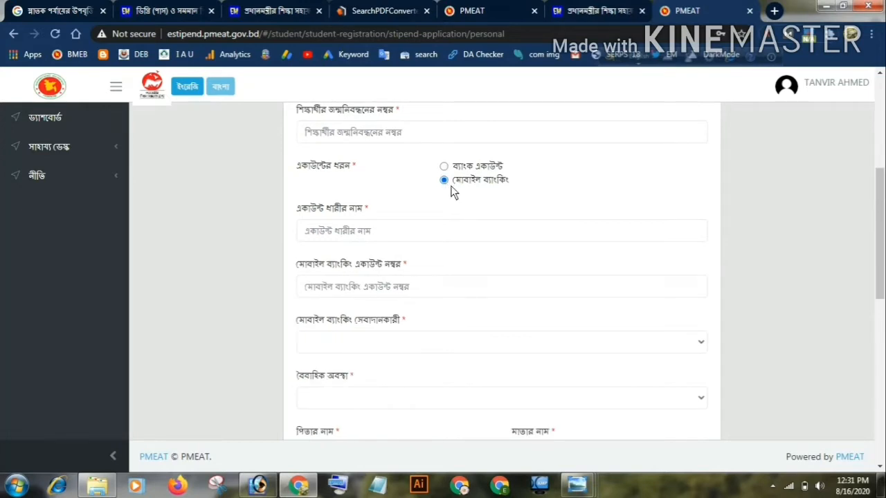
left_click(406, 231)
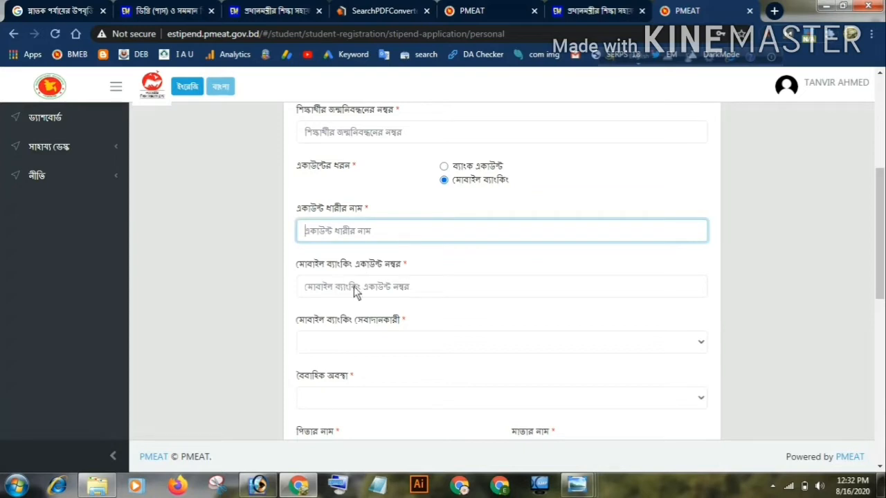
left_click(405, 287)
left_click(818, 192)
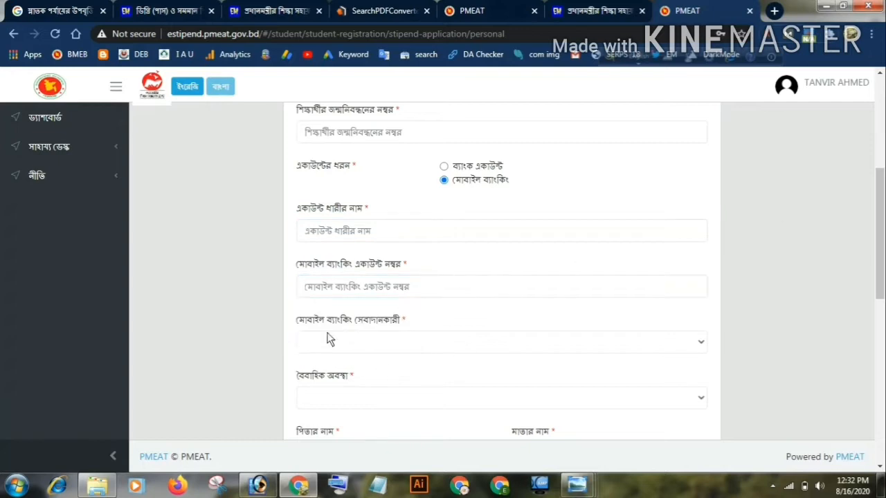
left_click(695, 343)
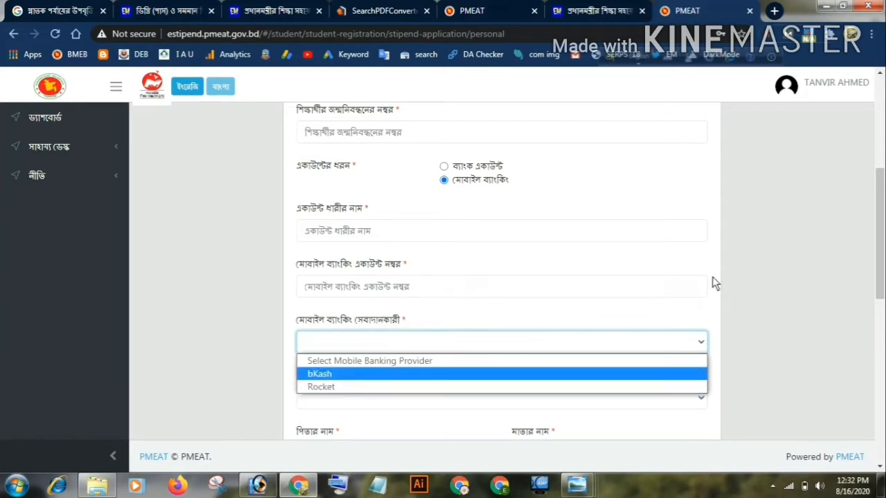
left_click(783, 283)
Examine the marital status options and the parents' names, birth date, gender, address and priority category fields of the personal information section
scroll(597, 272, "down", 2)
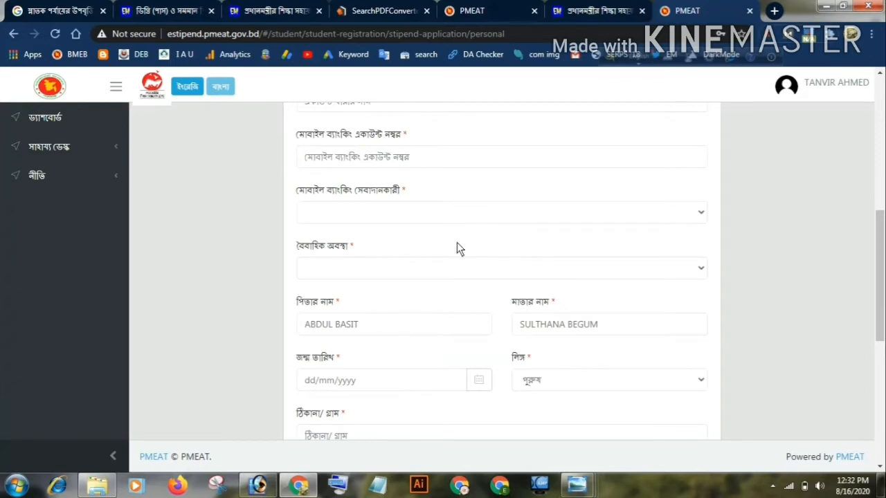
scroll(456, 244, "up", 2)
scroll(460, 250, "down", 1)
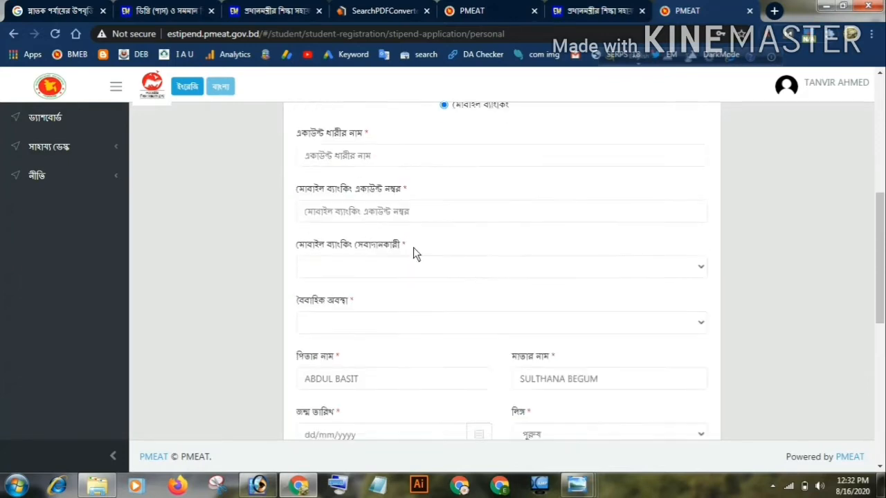
scroll(415, 254, "down", 2)
left_click(700, 205)
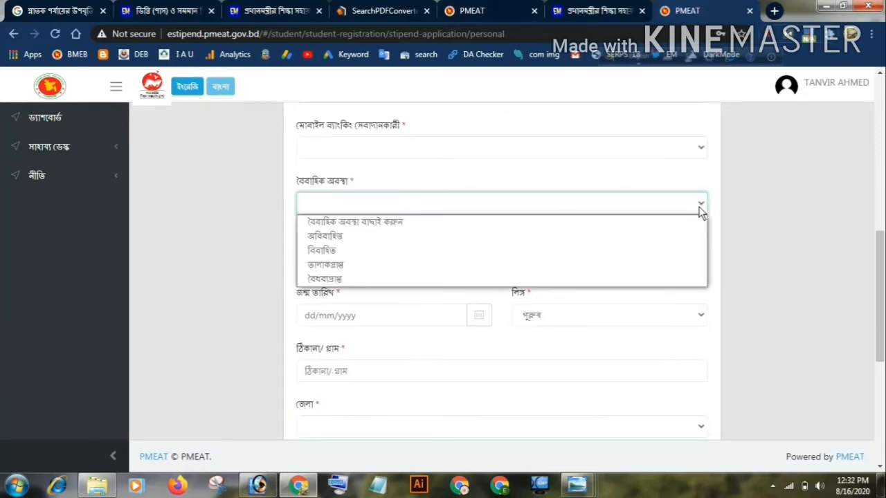
left_click(768, 215)
scroll(415, 269, "down", 2)
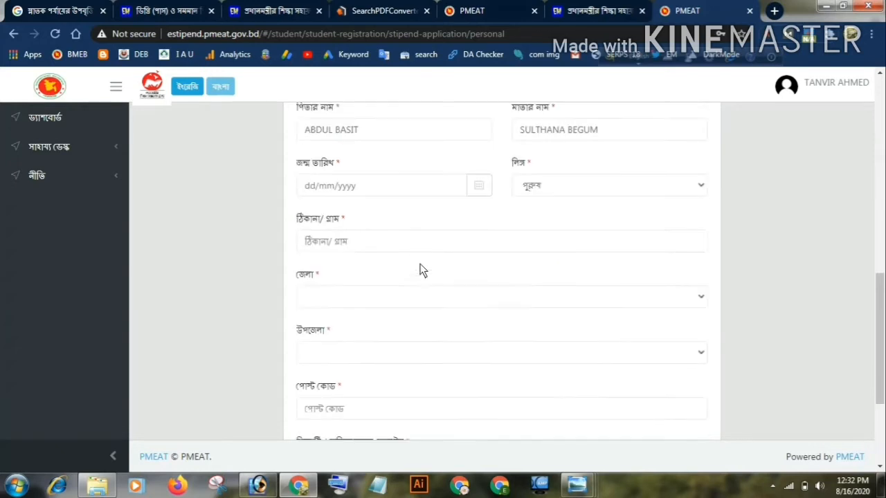
scroll(421, 202, "down", 1)
scroll(376, 146, "up", 1)
scroll(340, 238, "down", 3)
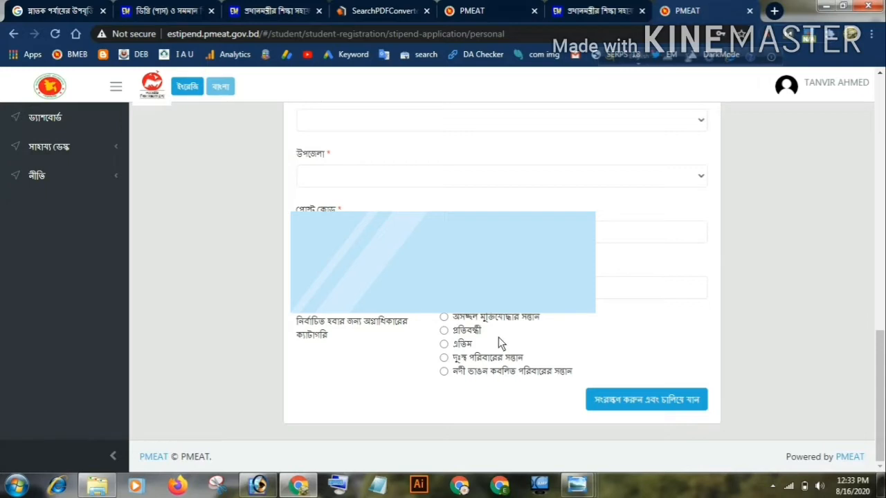
scroll(454, 328, "up", 1)
scroll(455, 328, "down", 1)
Try to save the personal information, and go to the guardian (অভিভাবক) section of the application
left_click(615, 399)
left_click(533, 197)
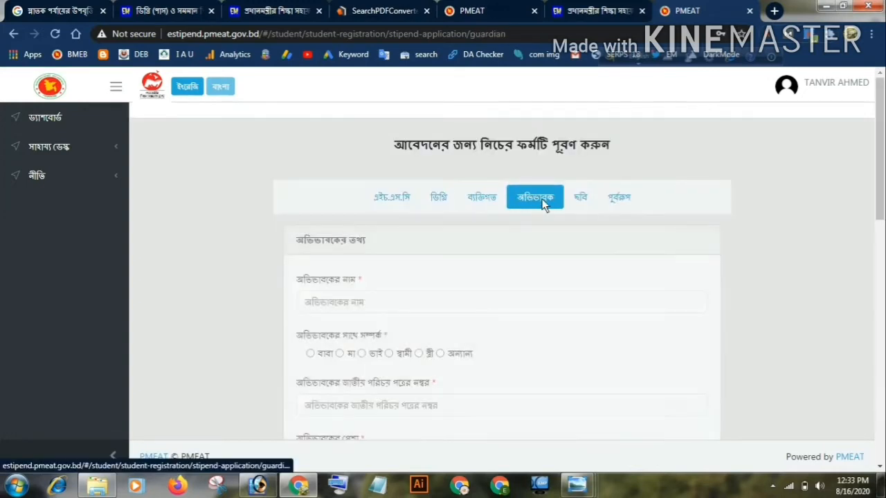
scroll(617, 200, "down", 2)
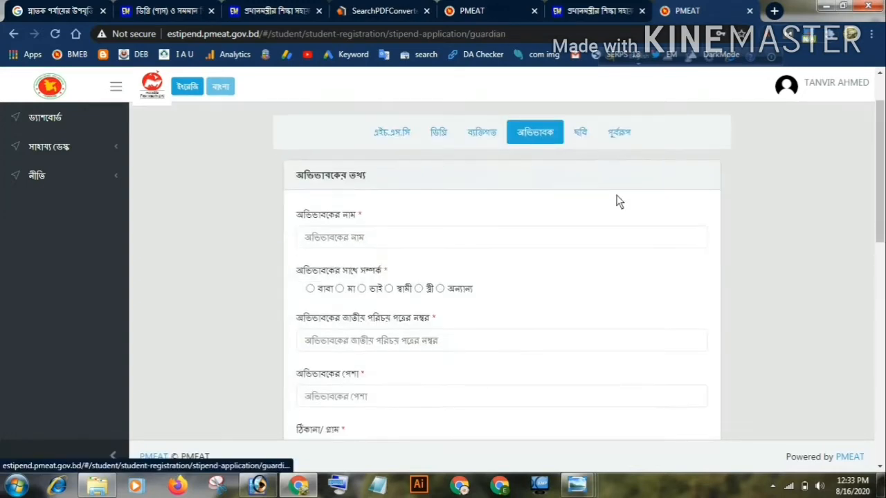
scroll(386, 173, "up", 1)
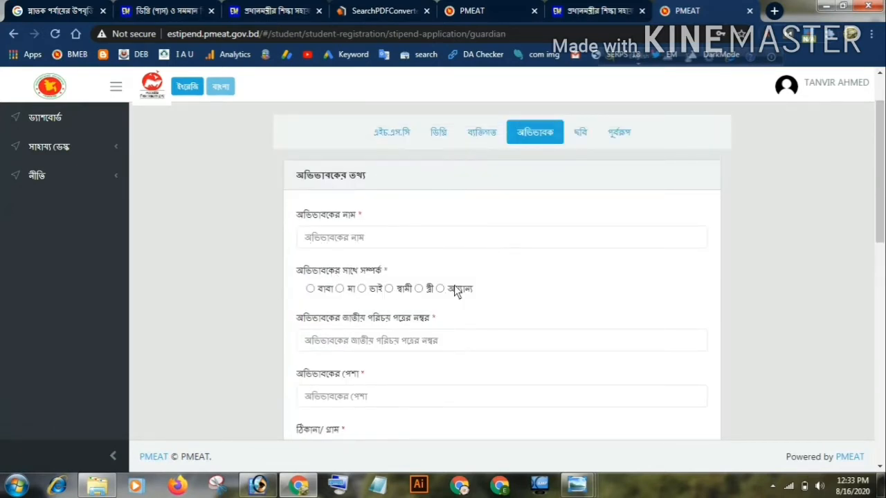
Set the relationship with the guardian (অভিভাবকের সাথে সম্পর্ক) to মা
left_click(323, 290)
left_click(339, 289)
scroll(355, 206, "down", 2)
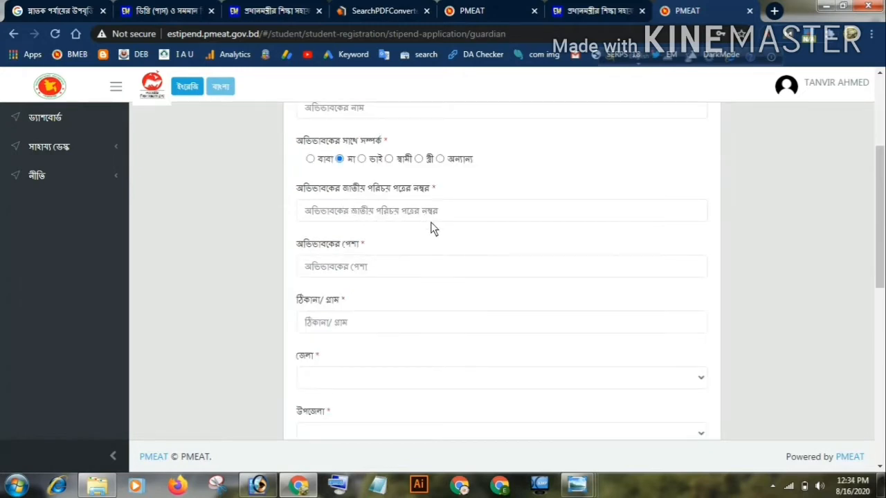
Examine the guardian's occupation, address, mobile and family member fields and the land area (জমির এলাকা) options without filling them in
scroll(435, 229, "down", 2)
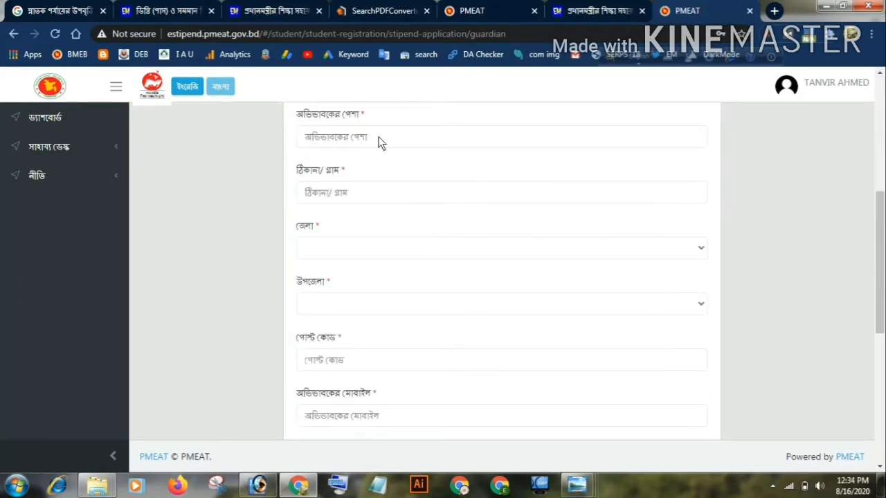
left_click(379, 142)
left_click(808, 180)
scroll(344, 205, "down", 3)
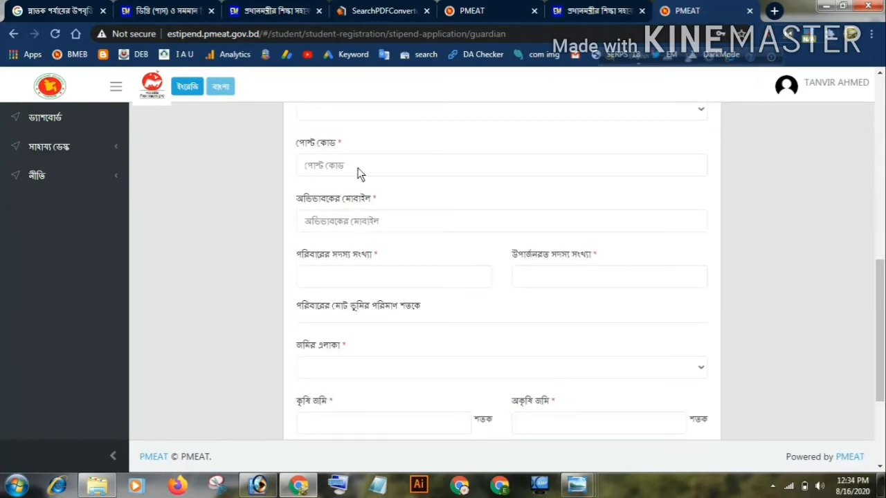
scroll(351, 173, "up", 2)
scroll(366, 219, "down", 1)
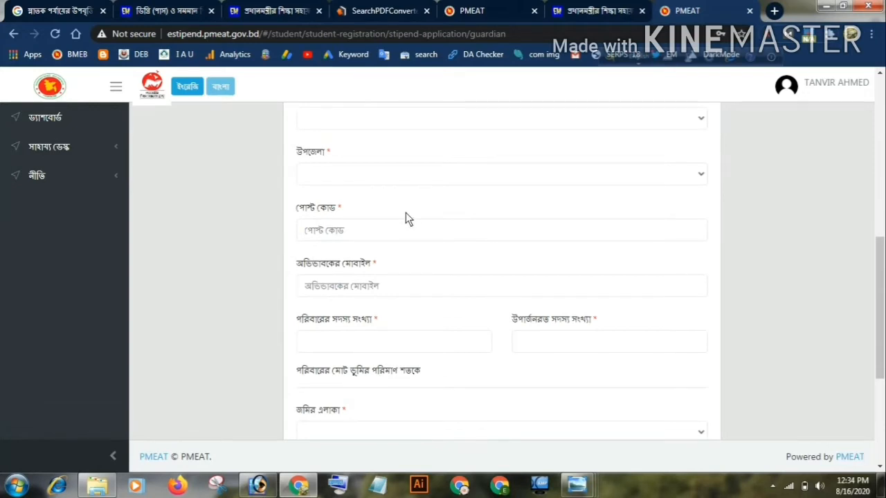
scroll(405, 213, "down", 1)
scroll(400, 218, "up", 3)
scroll(400, 218, "down", 3)
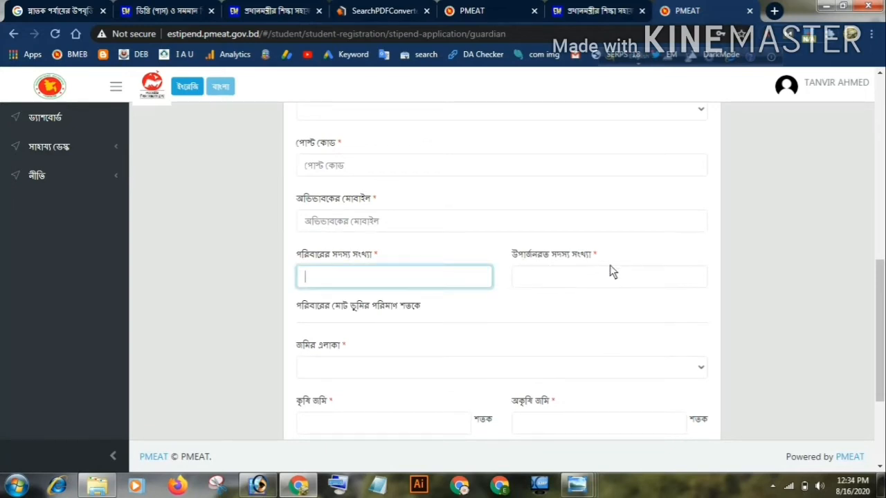
left_click(572, 282)
scroll(571, 282, "down", 3)
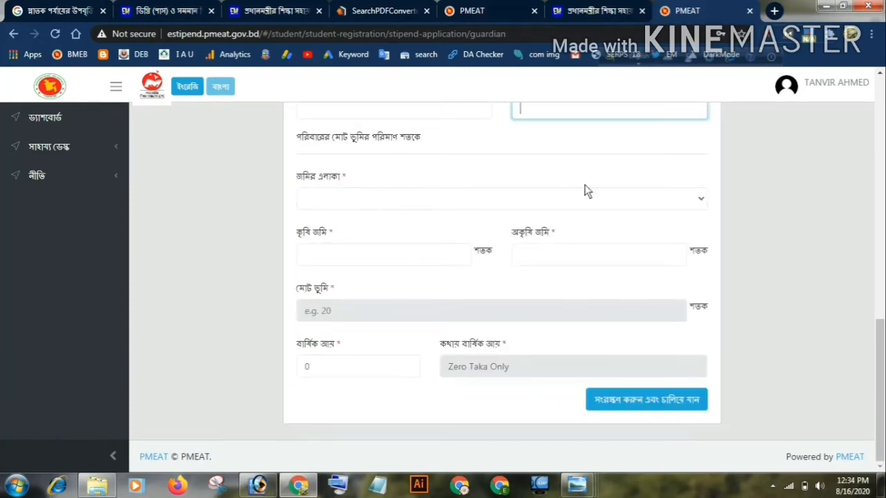
left_click(698, 197)
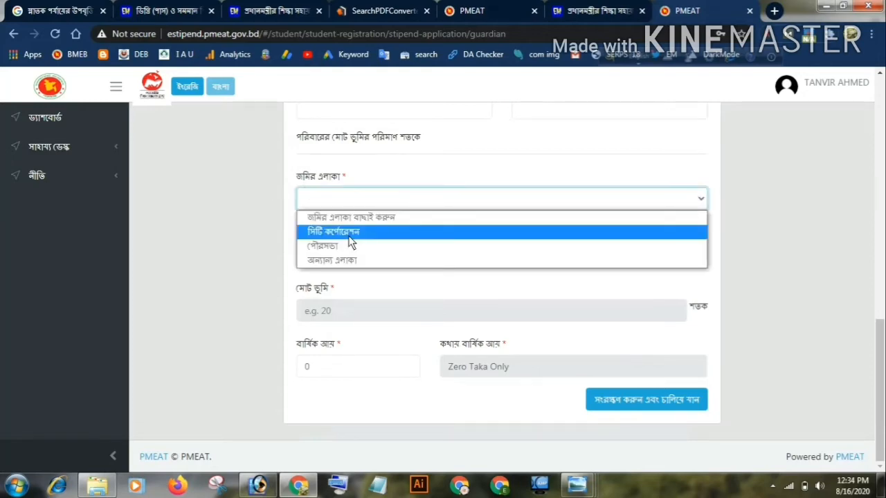
Switch to the edumasail.com degree stipend article and review the stipend conditions on guardian income and land limits by area
left_click(285, 11)
scroll(441, 294, "down", 5)
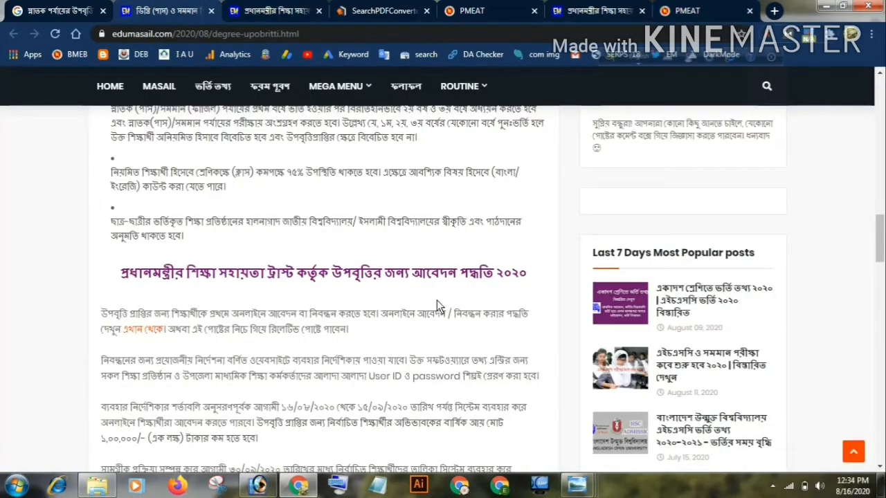
scroll(436, 300, "up", 4)
scroll(433, 297, "up", 1)
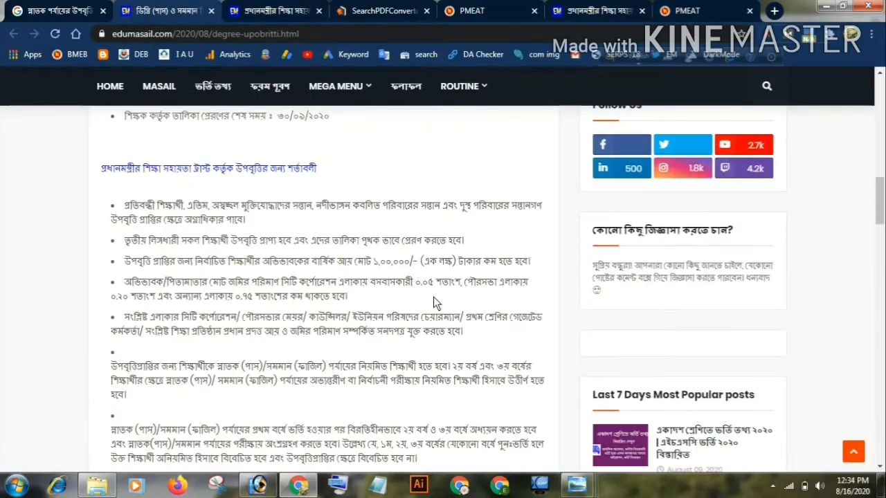
scroll(287, 211, "up", 2)
scroll(281, 215, "down", 1)
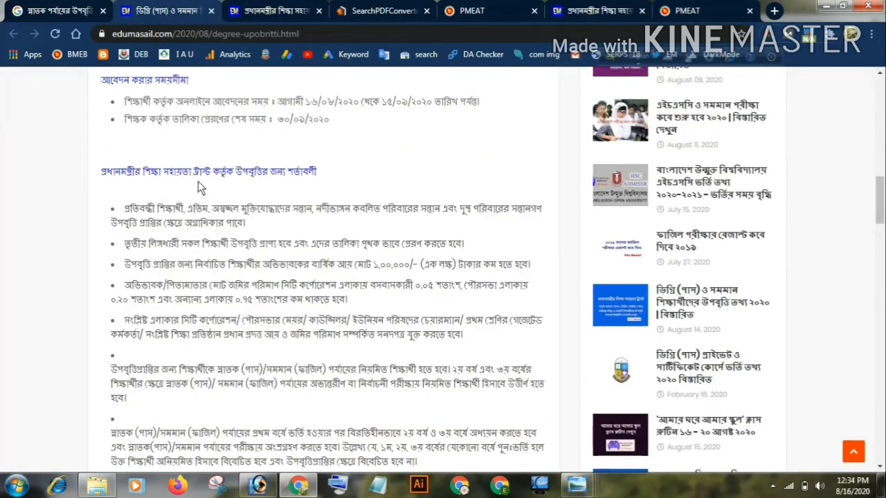
scroll(408, 201, "down", 1)
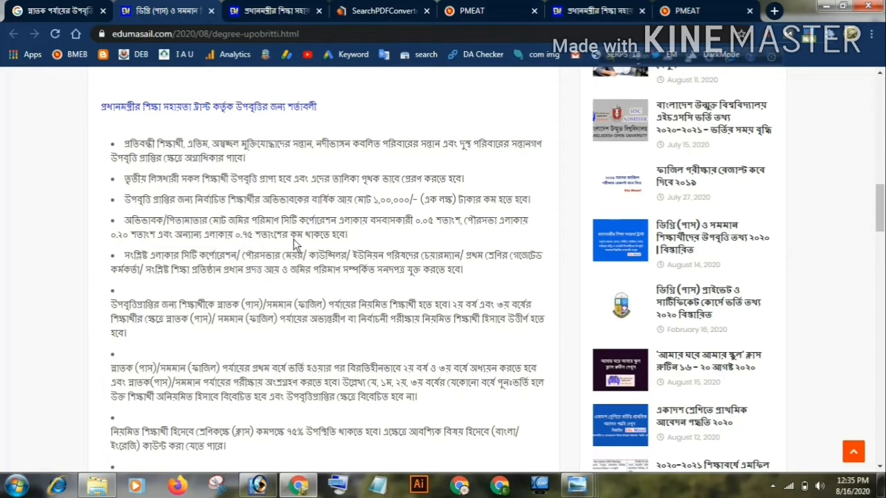
Return to the PMEAT guardian form, set the land area (জমির এলাকা) to অন্যান্য এলাকা, and activate the agricultural land (কৃষি জমি) field
left_click(478, 10)
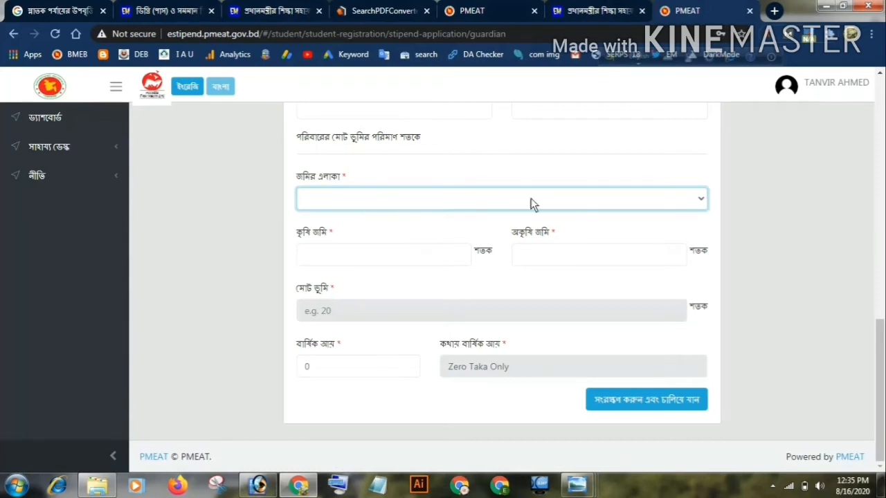
left_click(699, 199)
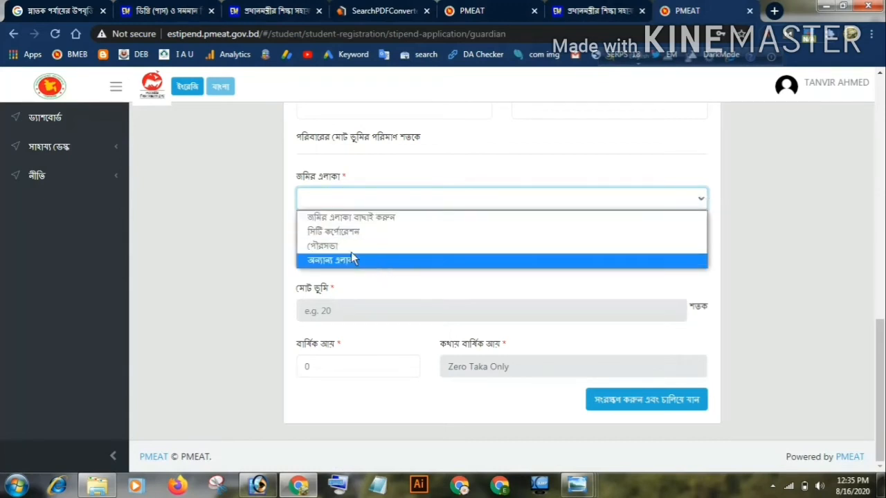
left_click(342, 259)
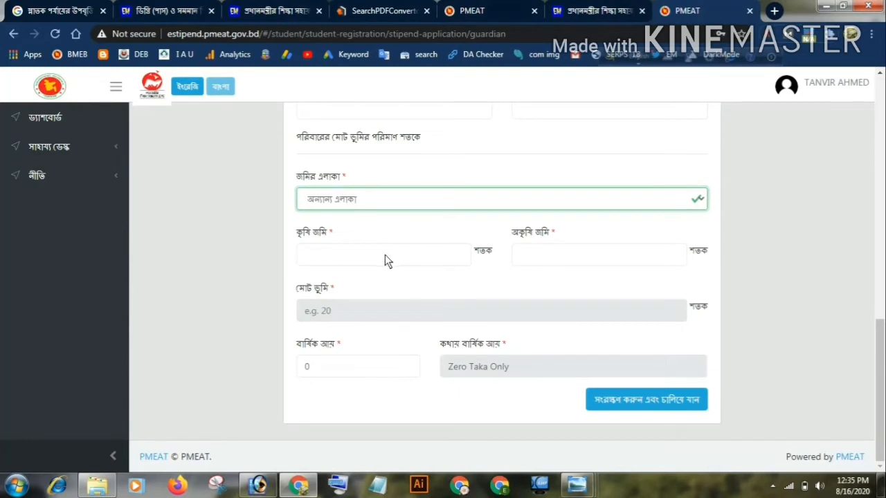
left_click(386, 256)
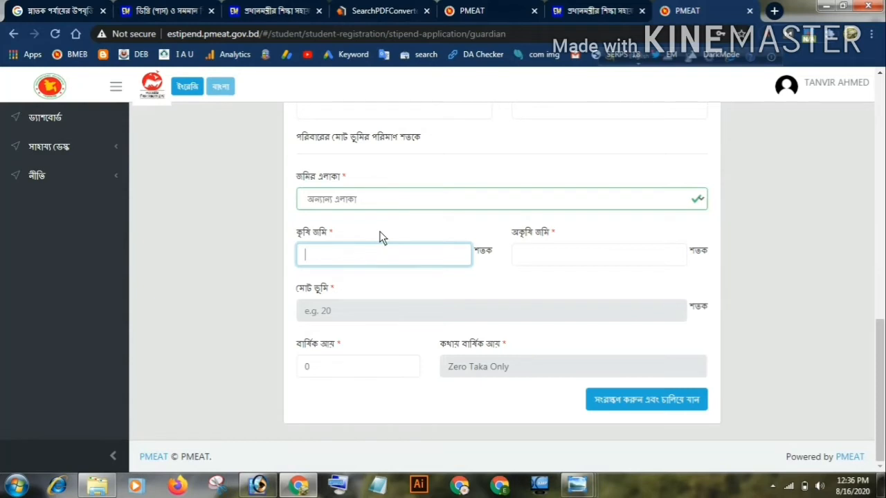
Set the agricultural land (কৃষি জমি) to 0.40 and the non-agricultural land (অকৃষি জমি) to 0.20 শতক
type("0.4")
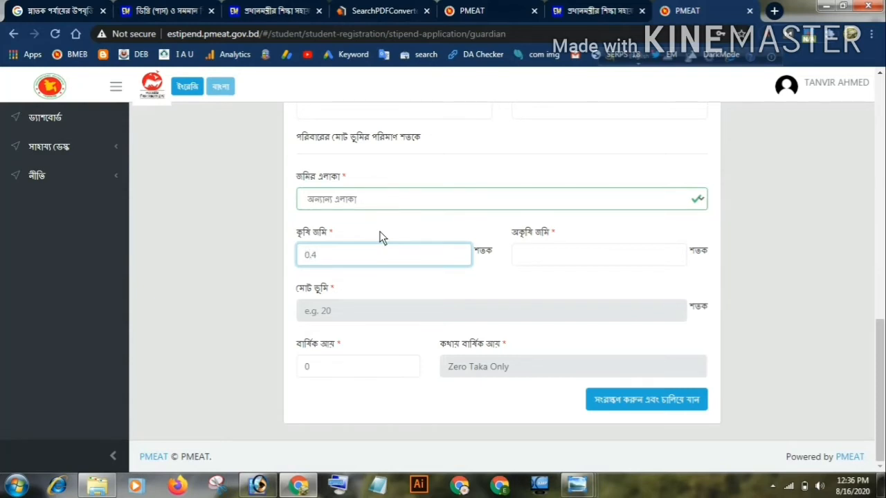
type("0")
left_click(559, 262)
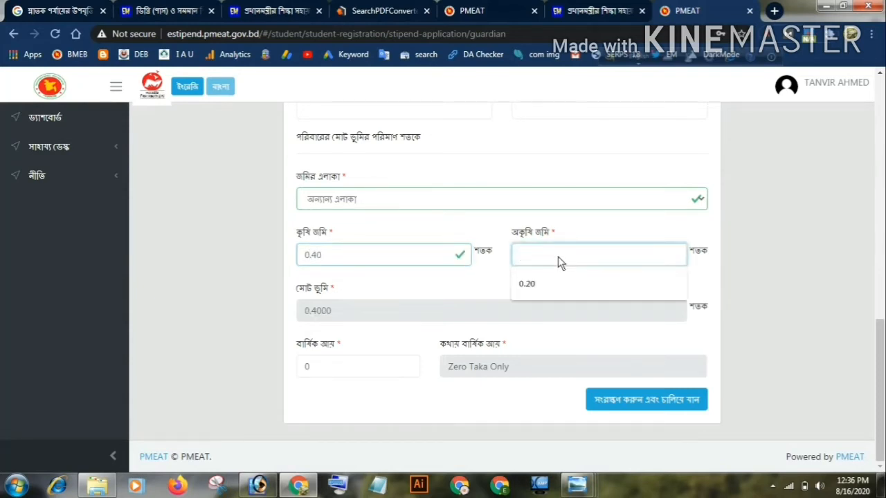
left_click(552, 285)
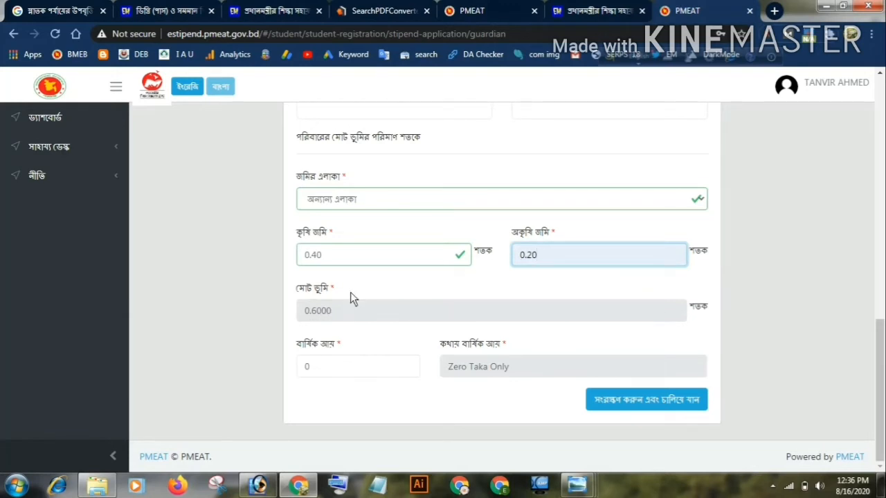
Clear the annual income (বার্ষিক আয়) and set the agricultural land (কৃষি জমি) to 1 শতক
left_click(338, 368)
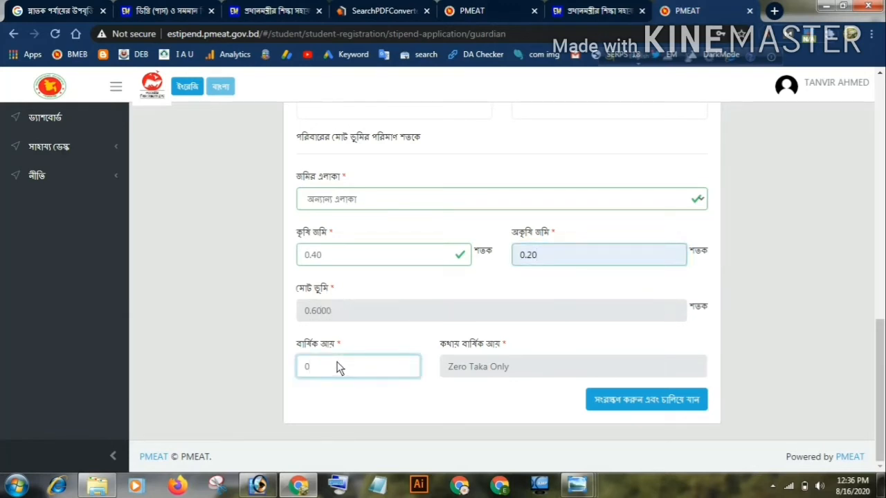
key("BackSpace")
left_click(334, 256)
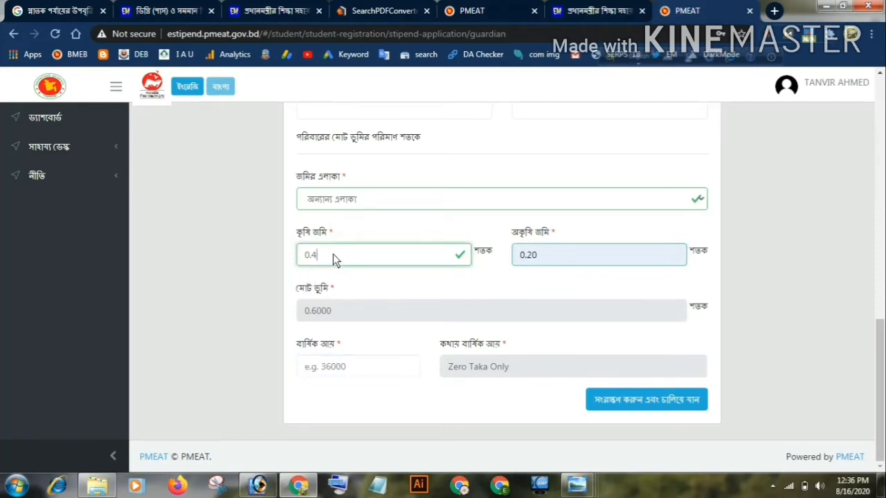
key("BackSpace")
key("BackSpace")
key("BackSpace")
type("1")
Set the annual income (বার্ষিক আয়) to 1000 and try to save the guardian section and continue
left_click(331, 366)
left_click(332, 389)
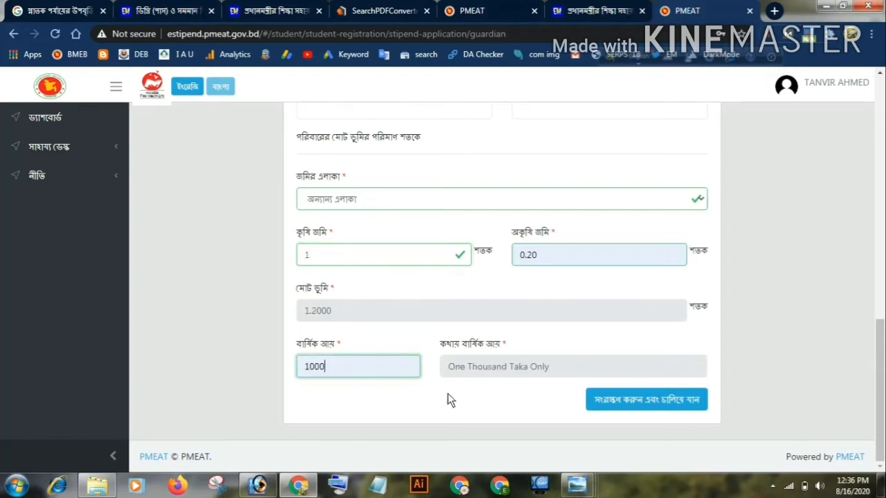
left_click(604, 406)
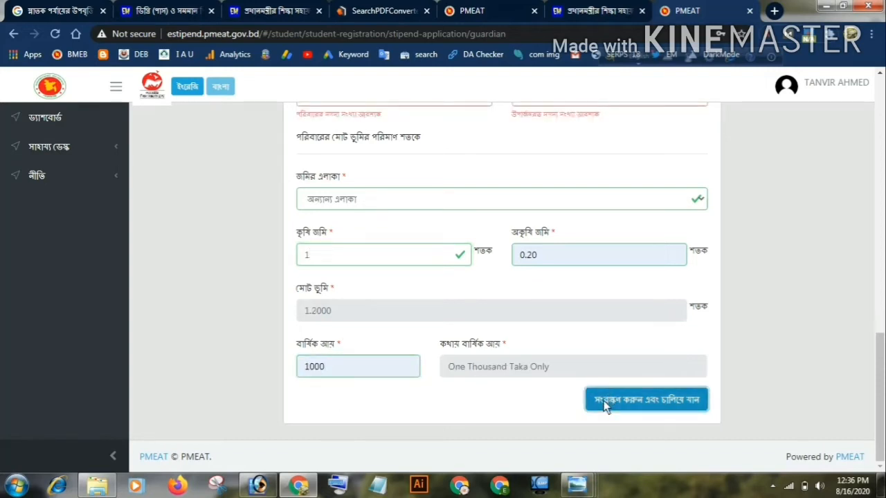
scroll(601, 388, "up", 3)
scroll(601, 330, "down", 3)
Set the agricultural land (কৃষি জমি) back to 0.40 শতক
left_click(327, 257)
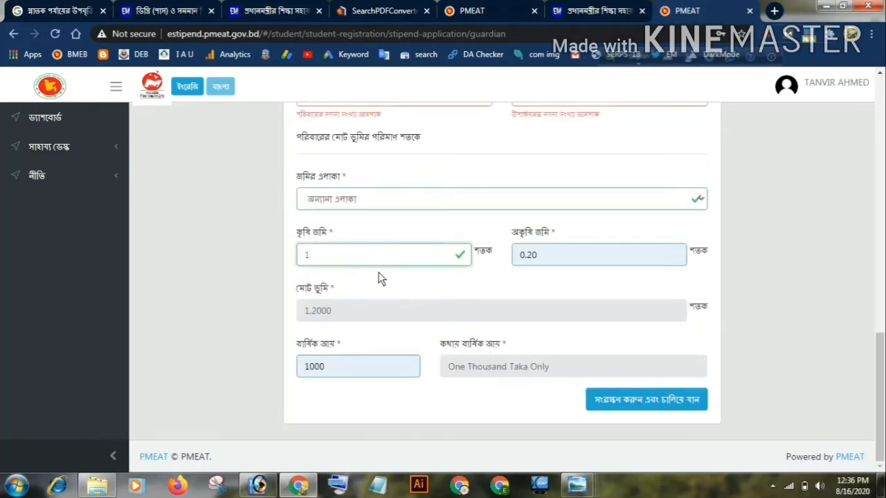
key("BackSpace")
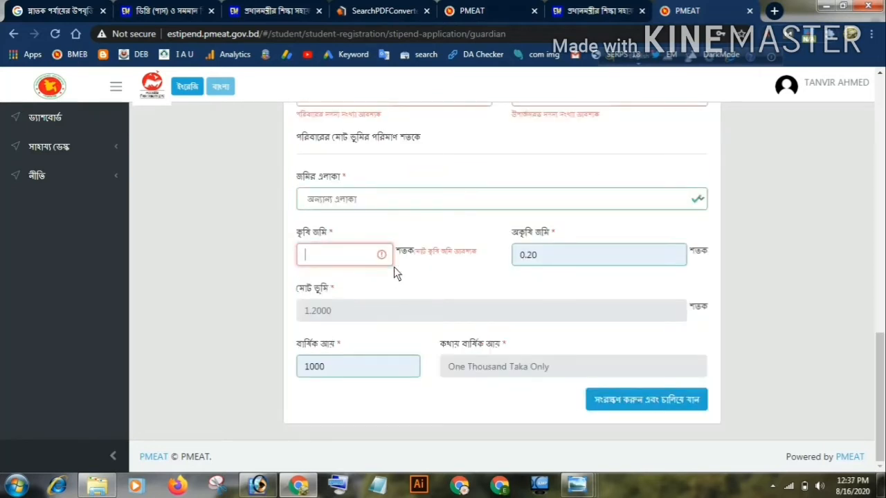
type(".4")
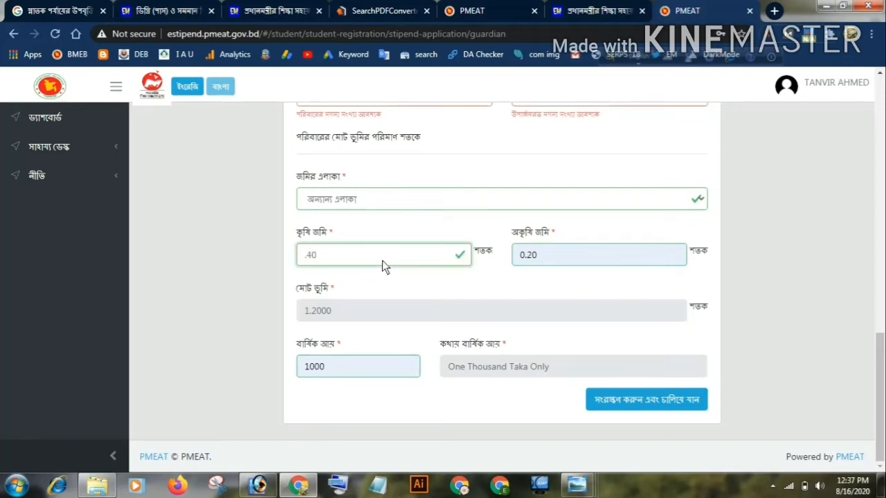
key("BackSpace")
key("BackSpace")
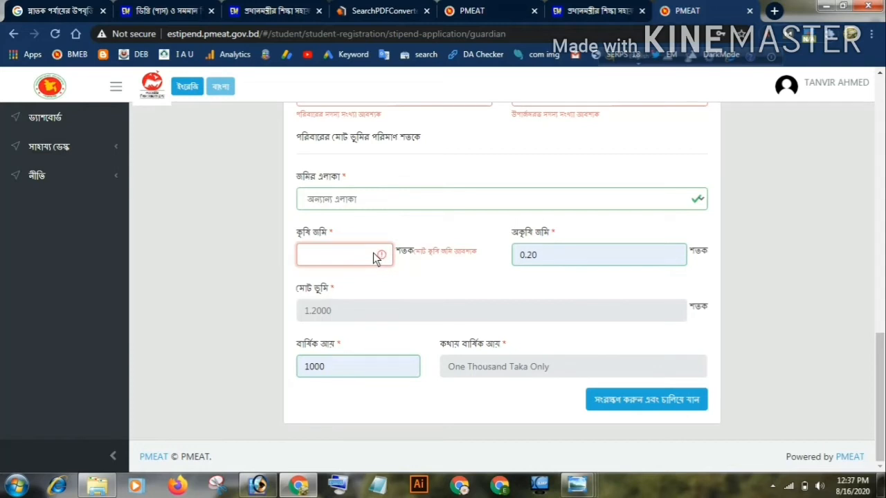
type("0.40")
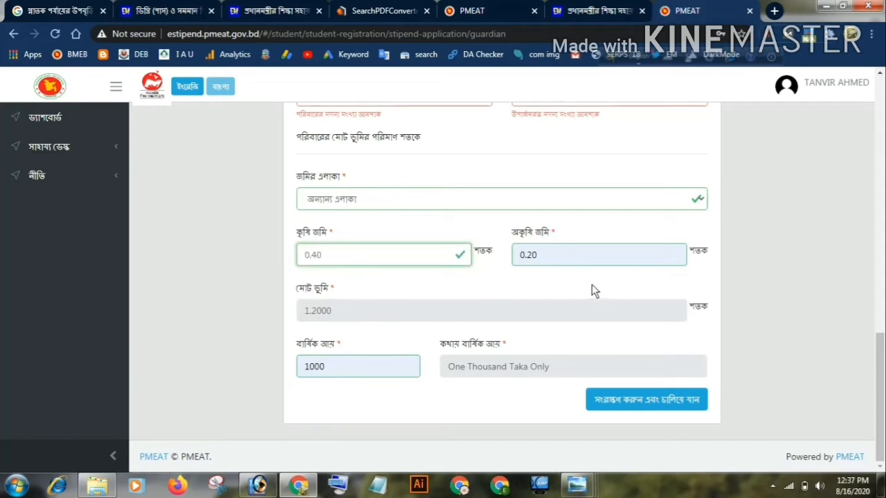
left_click(549, 256)
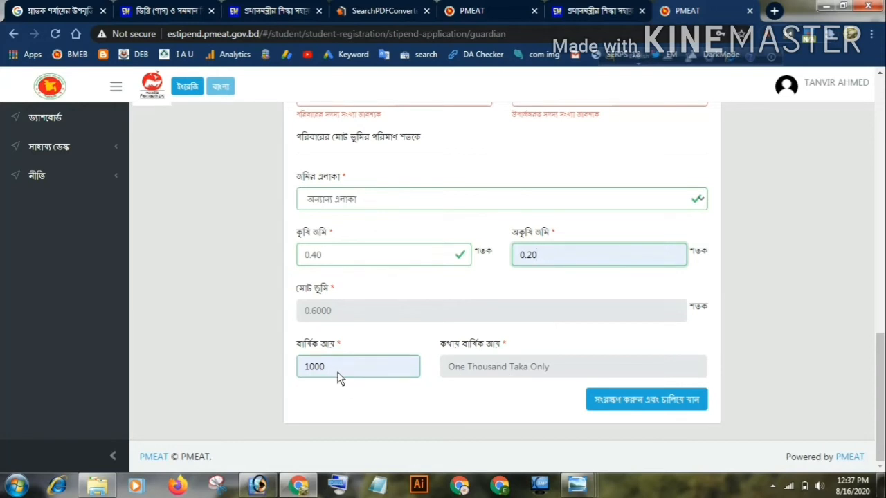
Try to save the guardian section again and look through the form for required fields left empty
scroll(347, 378, "up", 1)
scroll(348, 378, "down", 1)
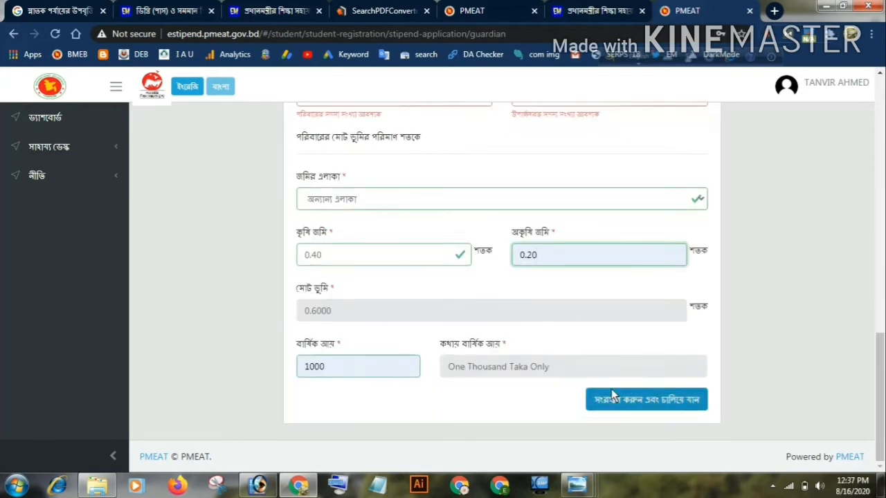
left_click(614, 410)
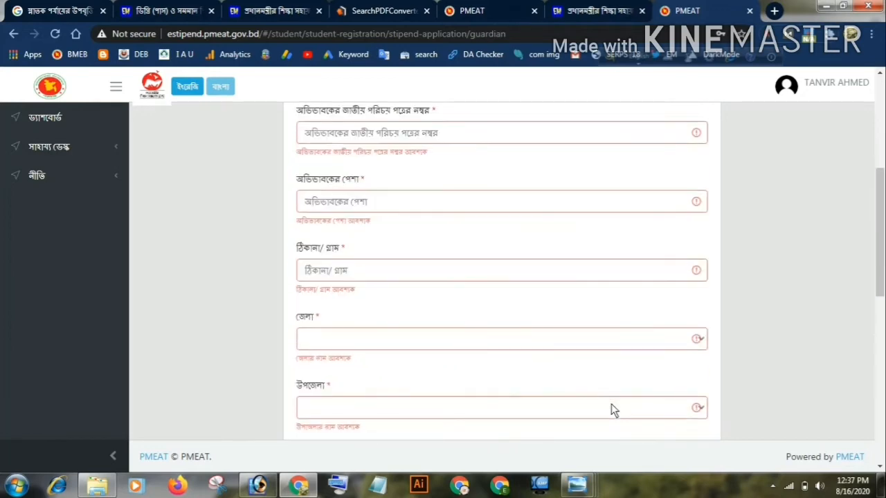
scroll(611, 404, "down", 7)
scroll(608, 404, "up", 8)
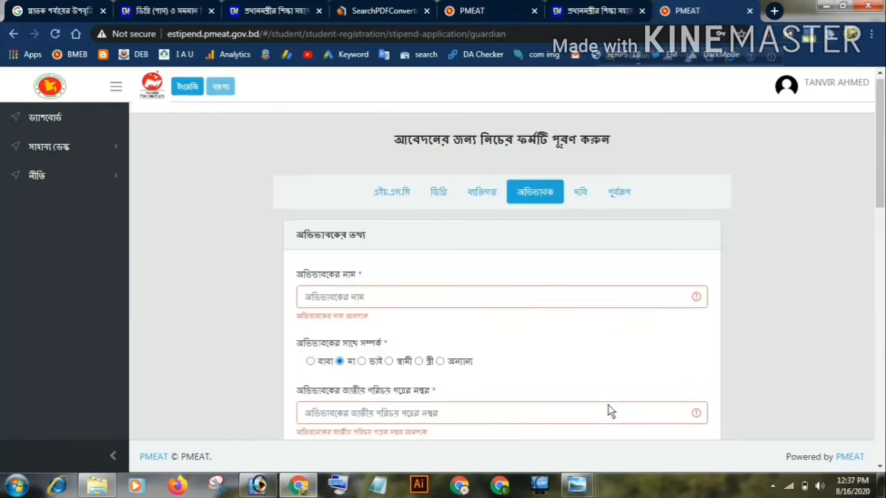
scroll(608, 404, "down", 5)
scroll(629, 379, "down", 6)
left_click(642, 396)
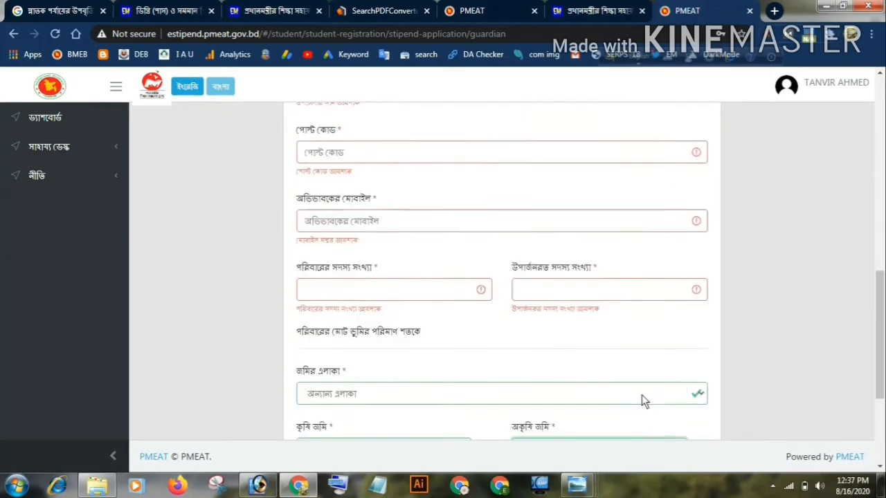
scroll(630, 359, "down", 8)
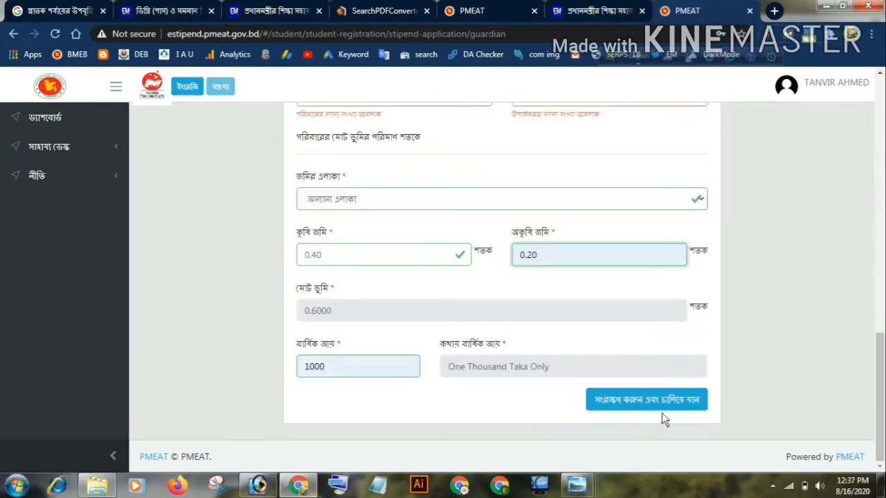
left_click(657, 407)
Open the photo (ছবি) section of the application and review the file size and pixel requirements
left_click(579, 197)
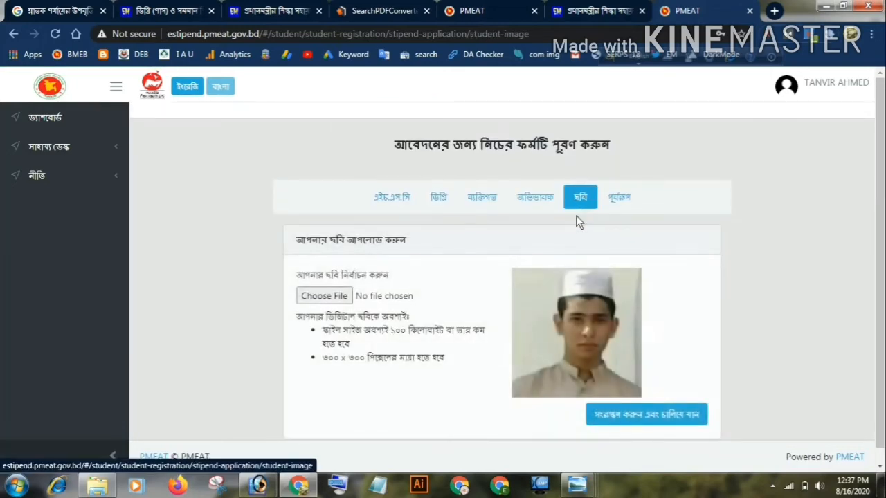
scroll(595, 277, "down", 1)
scroll(547, 301, "up", 1)
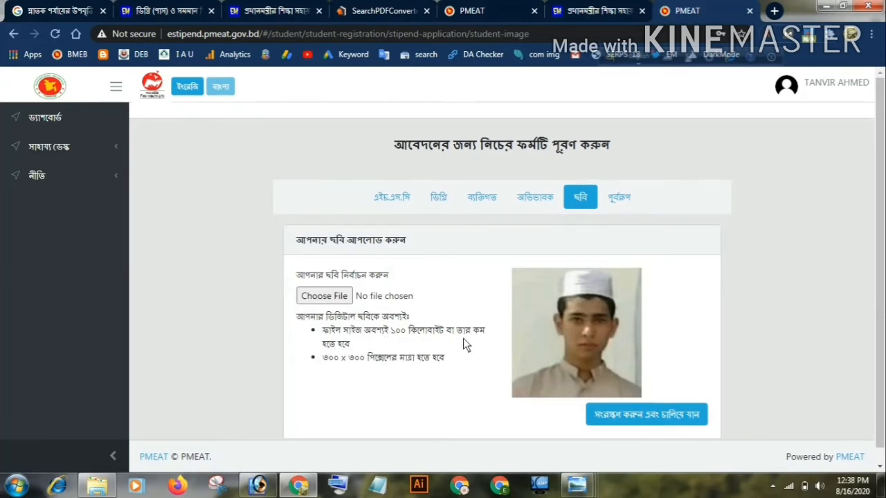
scroll(344, 348, "down", 1)
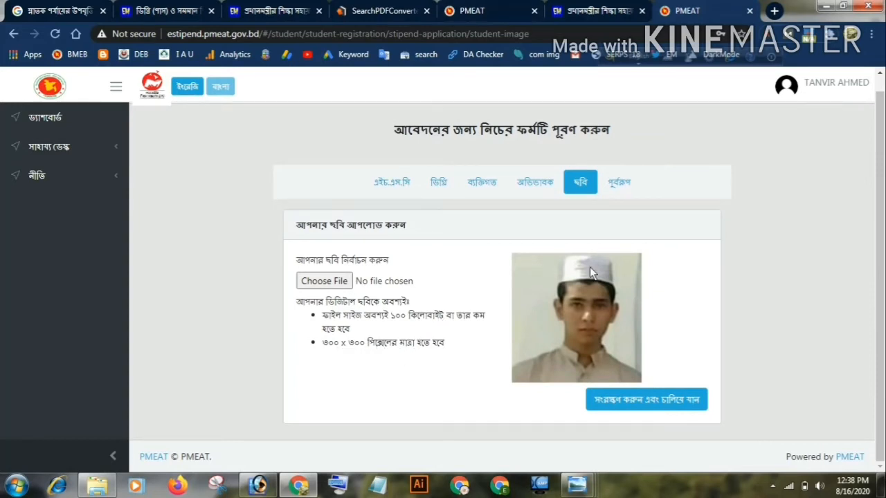
Open the photo file picker, cancel it without choosing a file, and switch to Adobe Photoshop
left_click(389, 283)
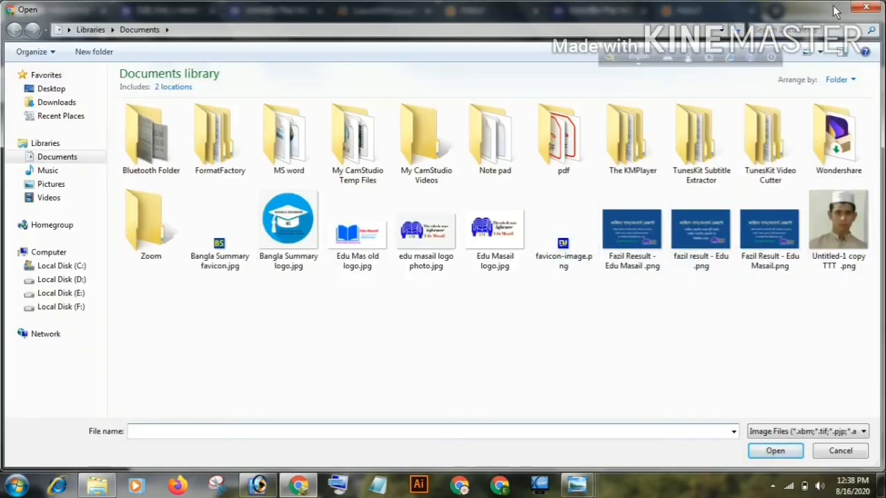
left_click(867, 8)
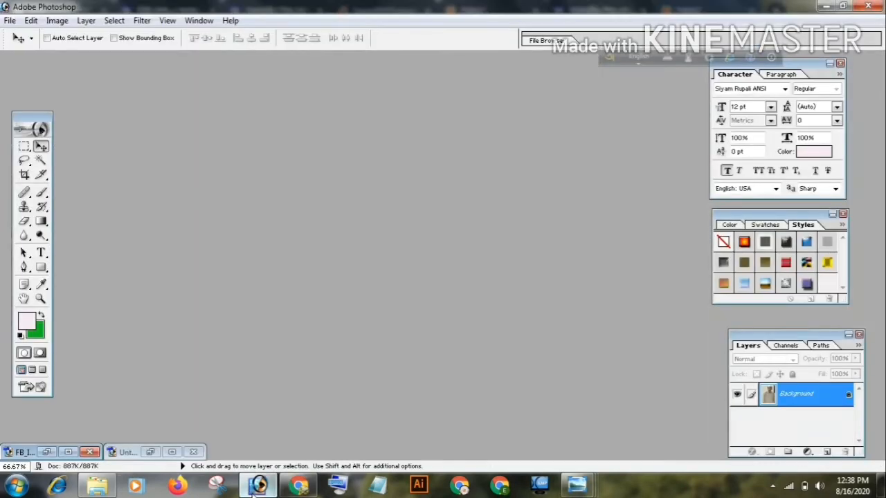
left_click(258, 486)
left_click(10, 21)
left_click(28, 31)
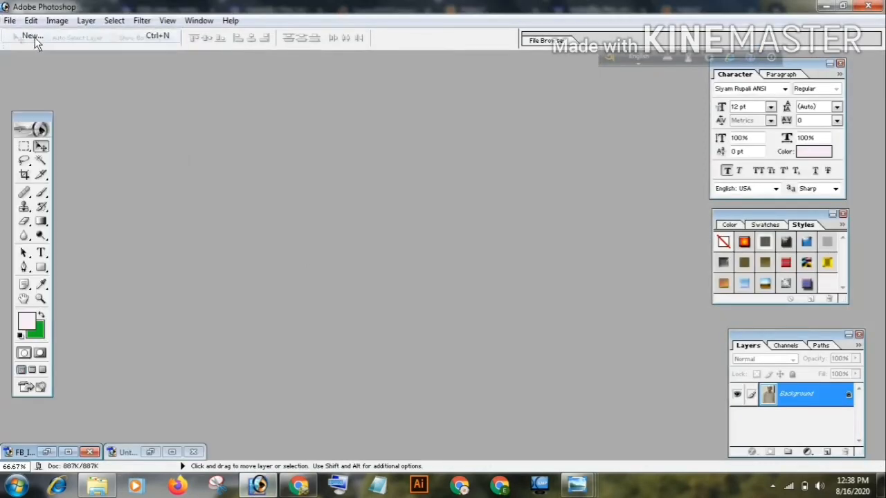
left_click(560, 164)
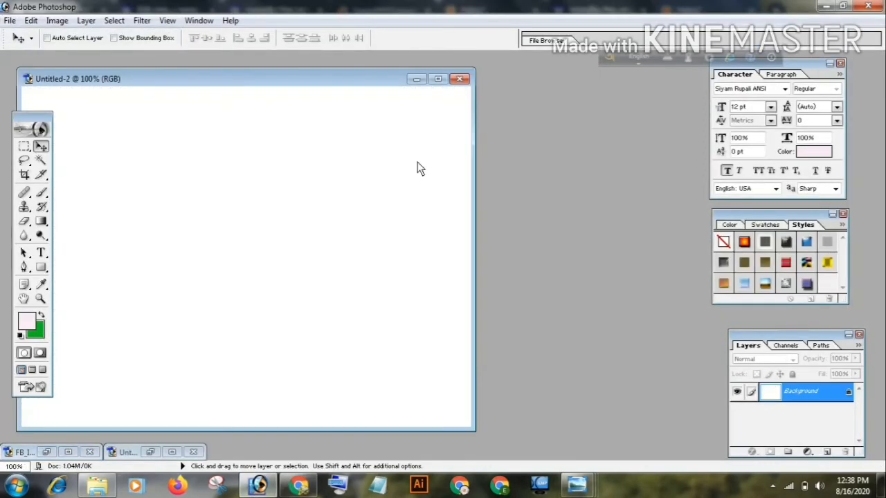
left_click(460, 78)
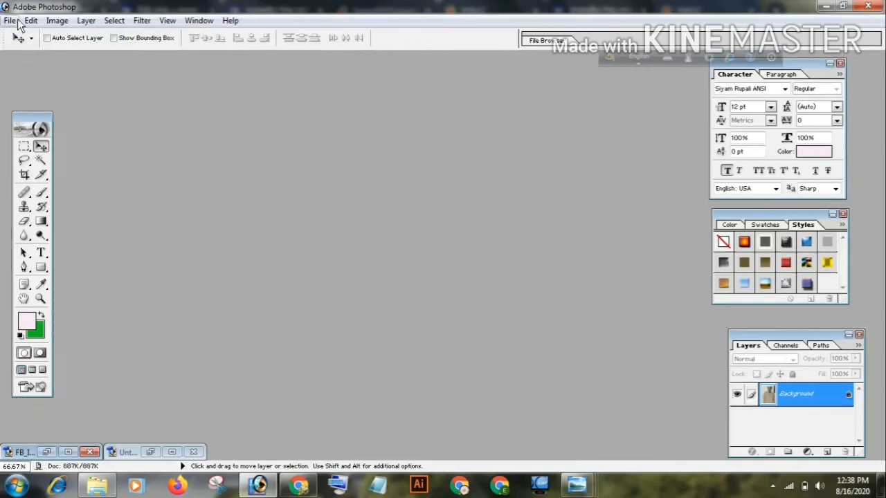
Create a new white RGB document 300 pixels wide and 300 pixels high, and place its window in the middle of the workspace
left_click(10, 20)
left_click(28, 32)
left_click(430, 217)
key("BackSpace")
key("BackSpace")
key("BackSpace")
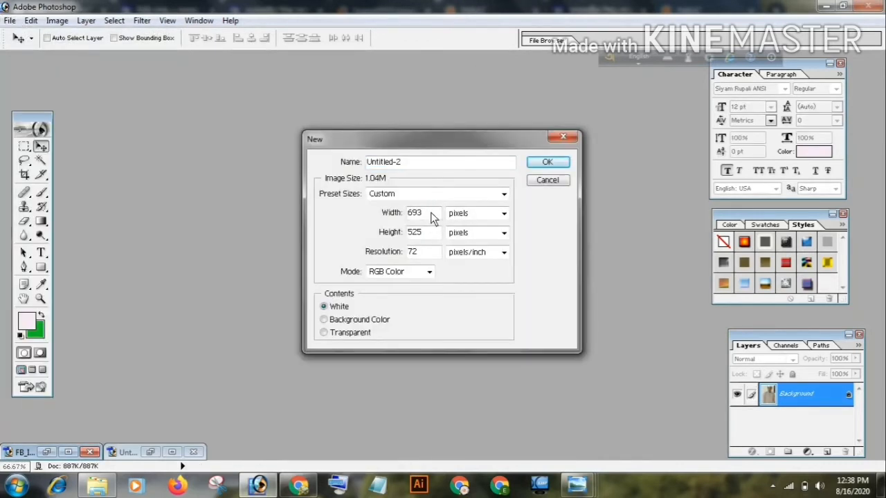
type("300")
key("BackSpace")
key("BackSpace")
key("BackSpace")
type("300")
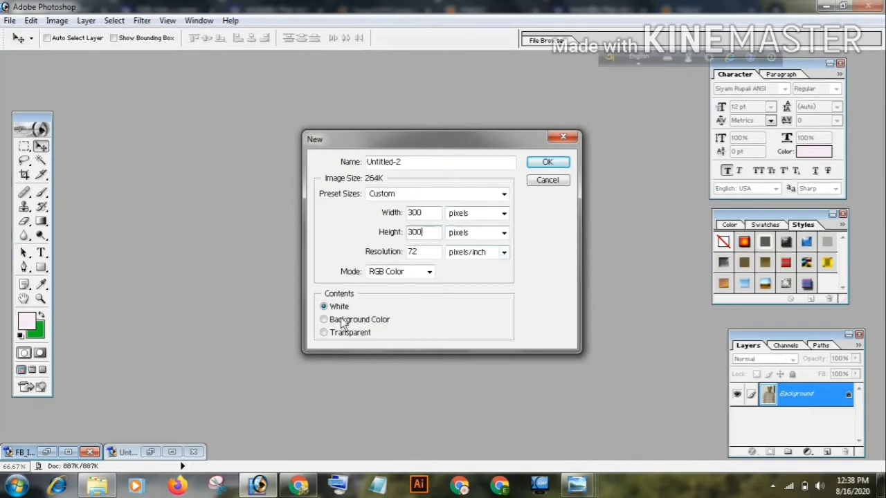
left_click(547, 163)
left_click_drag(111, 87, 321, 118)
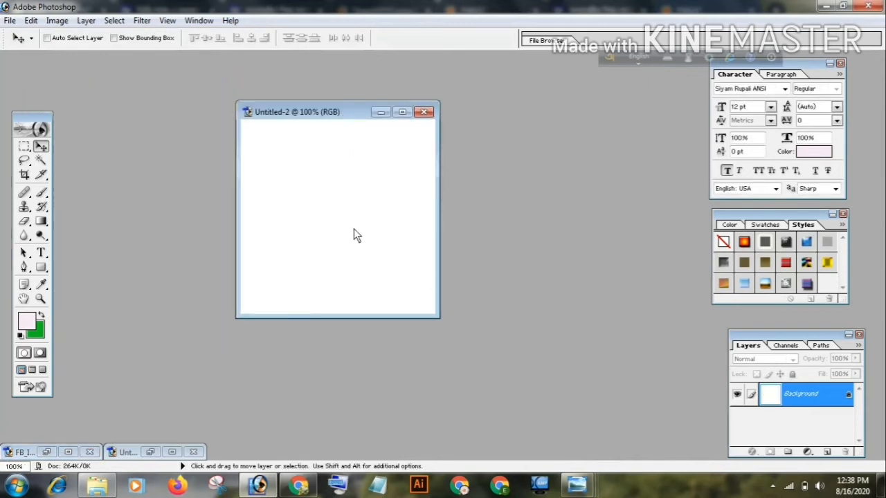
Open Me 2.jpg from the pictures folder on Local Disk (E:) and move the blank document's window clear of the photo
left_click(10, 20)
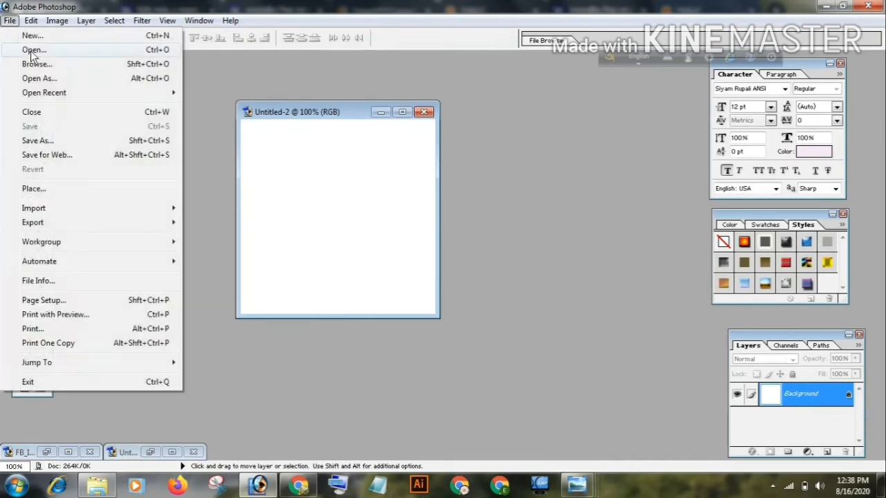
left_click(27, 51)
left_click(54, 193)
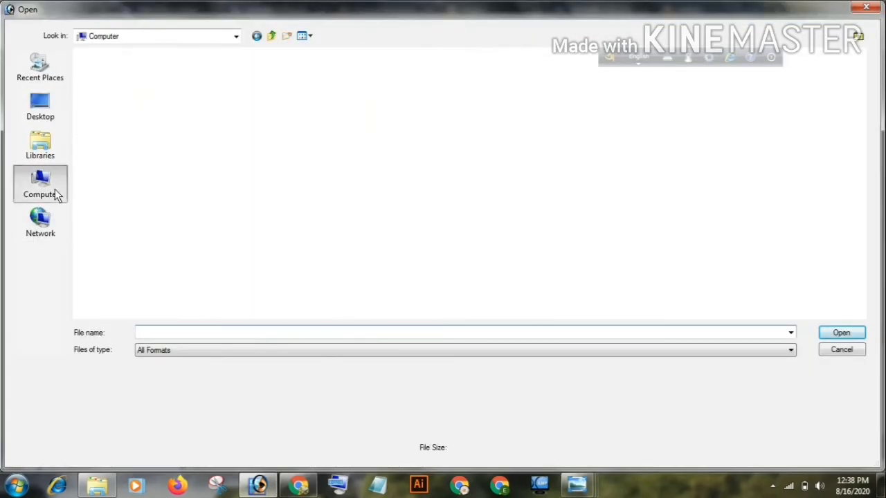
double_click(461, 91)
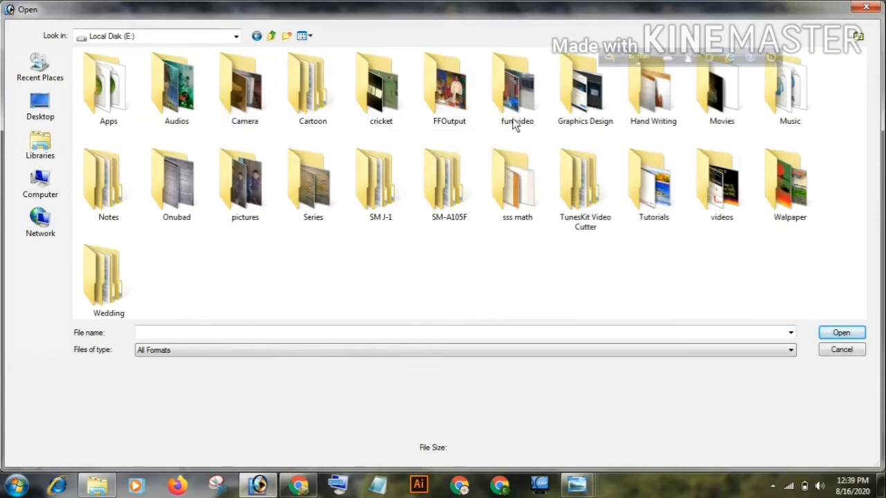
double_click(253, 207)
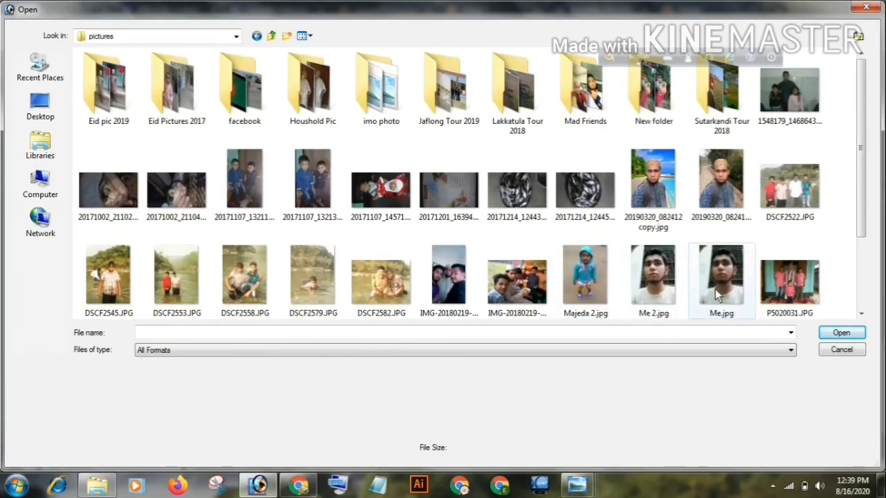
double_click(651, 281)
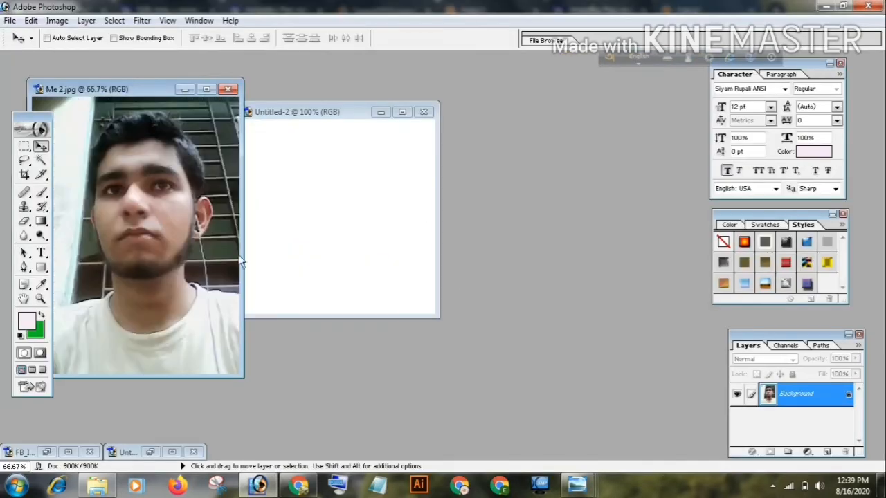
left_click_drag(324, 113, 383, 111)
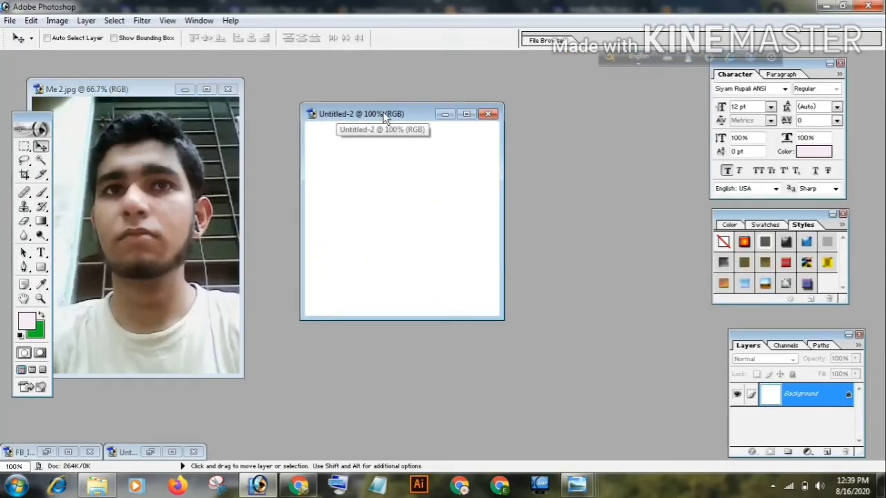
Copy the photo from Me 2.jpg into the blank 300 x 300 document as a new layer
left_click(110, 202)
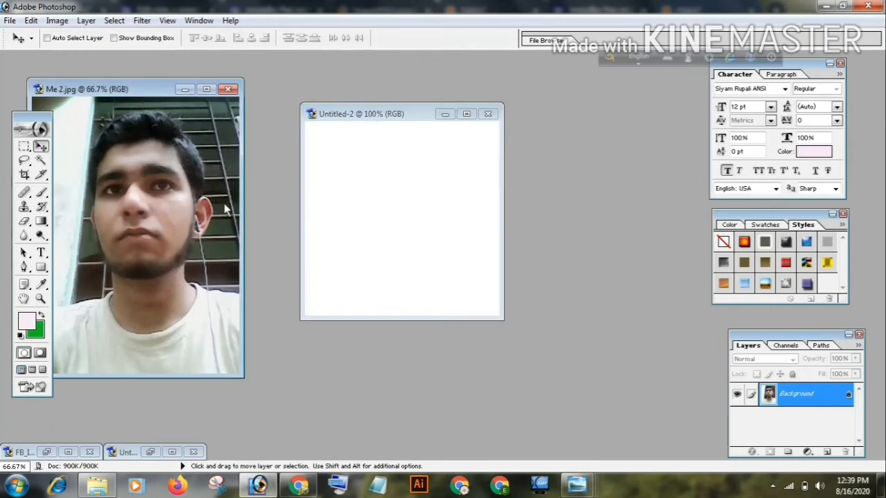
left_click(384, 202)
key("ctrl+v")
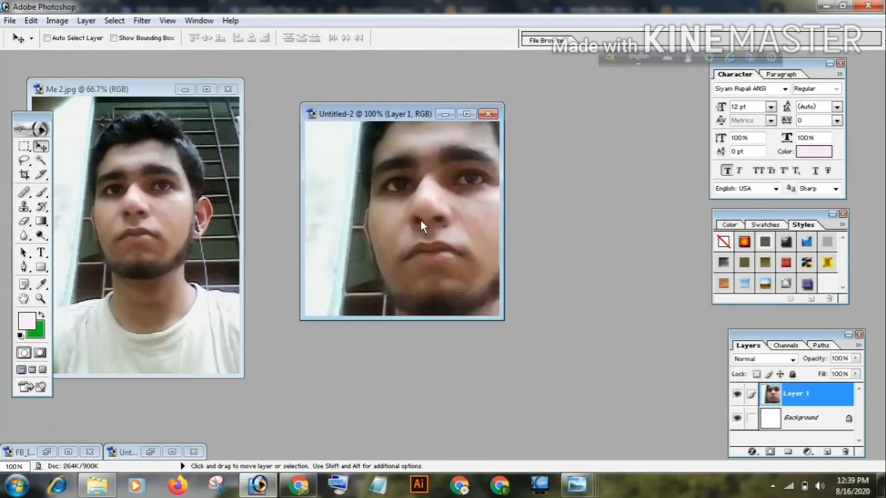
key("ctrl+plus")
key("ctrl+t")
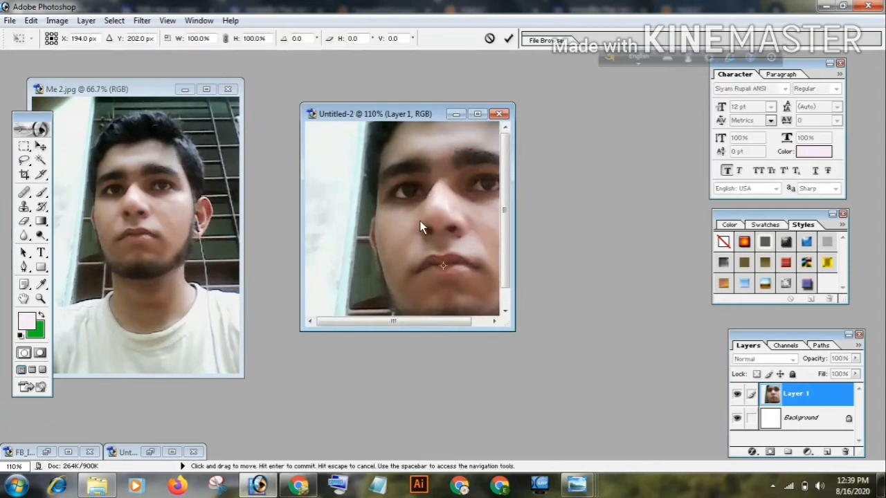
key("Return")
Minimize the Me 2.jpg window and maximize the document containing the copied photo
left_click(186, 97)
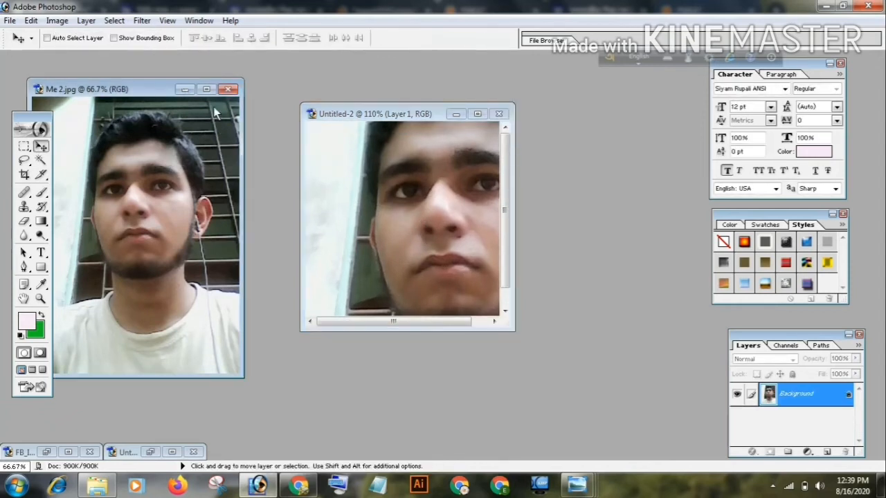
left_click(185, 90)
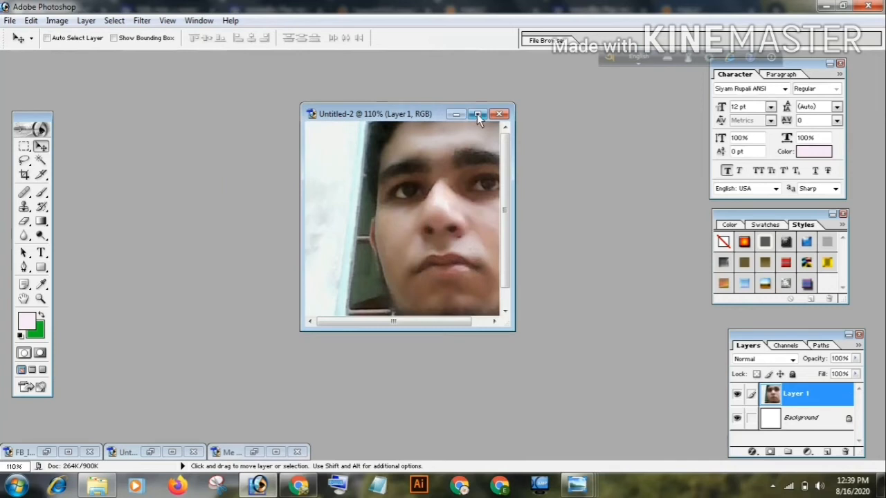
left_click(478, 115)
Free-transform the photo layer, reducing its height to 70.5% and shifting the face toward the middle of the canvas
key("ctrl+t")
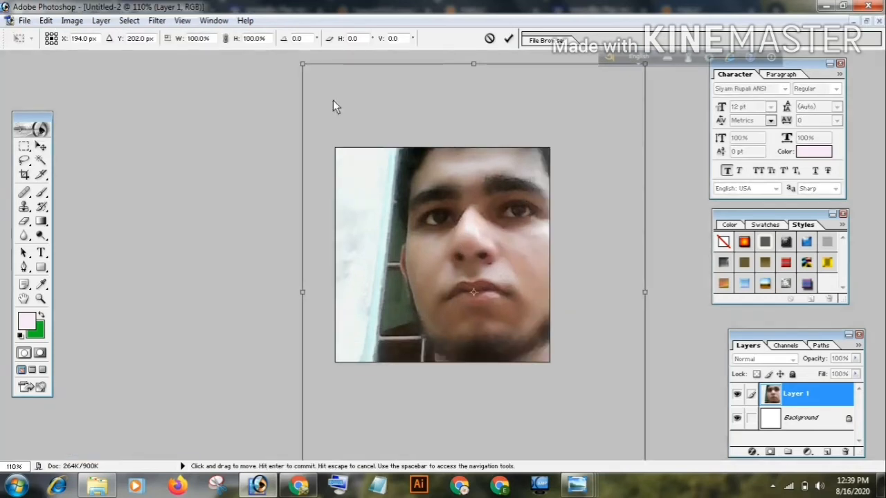
left_click_drag(473, 63, 466, 151)
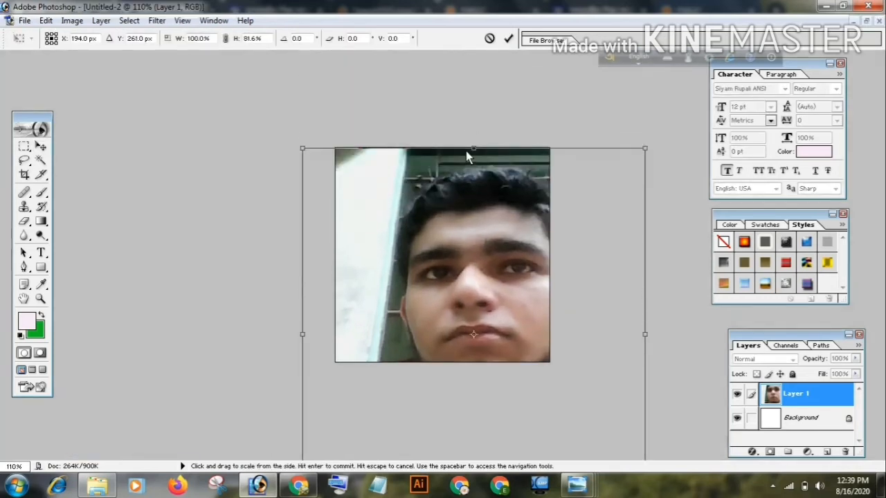
left_click_drag(476, 280, 460, 171)
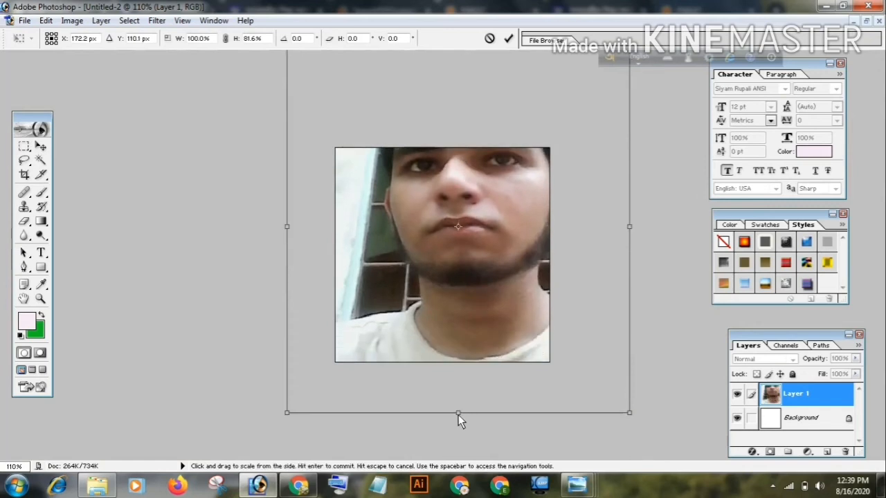
left_click_drag(458, 415, 459, 362)
left_click_drag(476, 240, 452, 288)
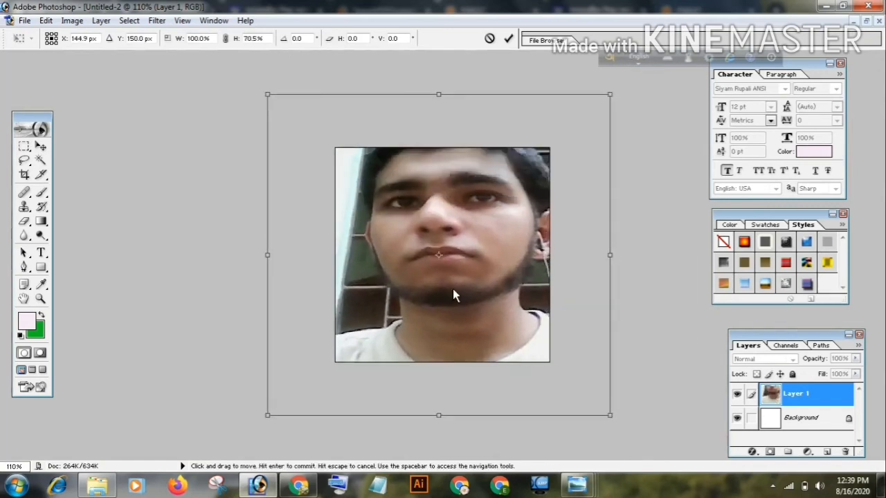
Scale the photo layer to 65.0% width and 52.8% height so head and shoulders fill the canvas, and commit the transform
left_click_drag(267, 255, 335, 255)
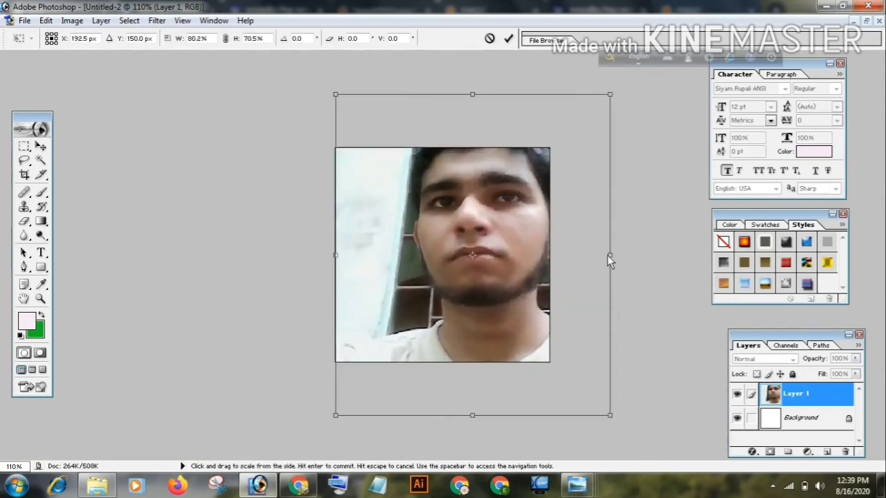
left_click_drag(610, 256, 558, 260)
left_click_drag(447, 94, 445, 148)
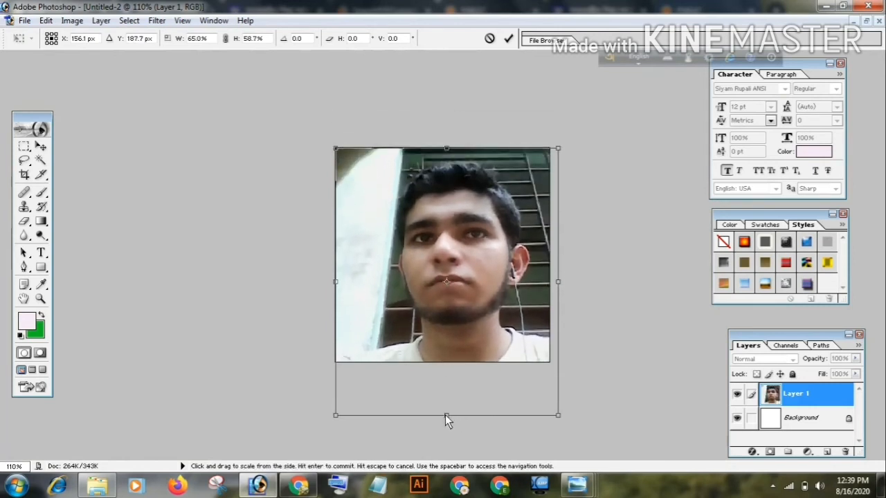
left_click_drag(445, 415, 457, 389)
mouse_move(478, 269)
left_mouse_down()
mouse_move(478, 277)
mouse_move(475, 256)
left_mouse_up()
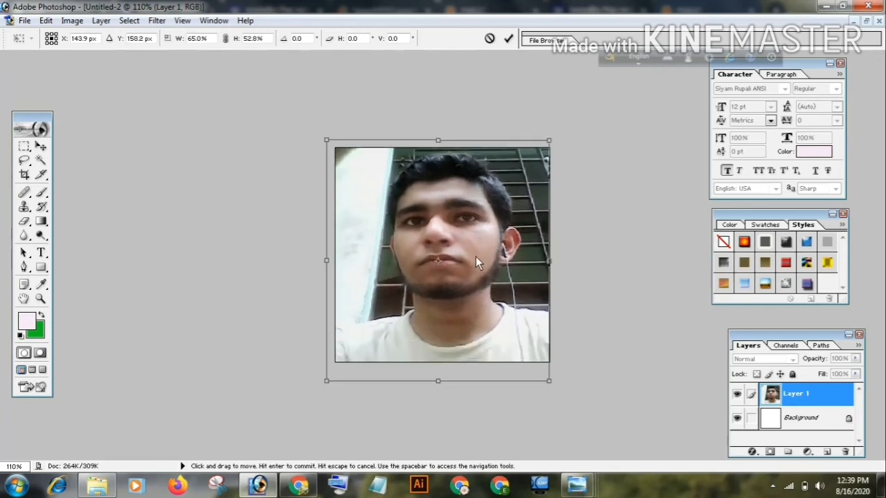
key("ctrl+z")
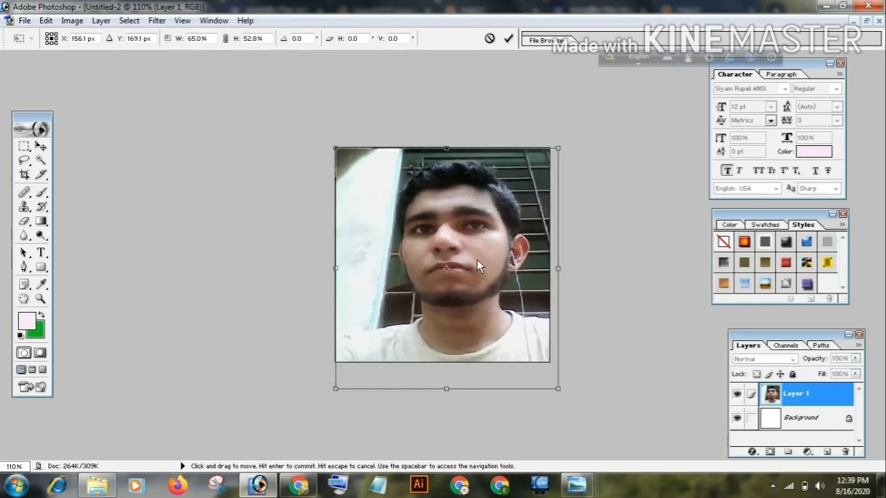
left_click(510, 42)
Save a non-interlaced PNG copy as Untitled-2 copy.png in the pictures folder and switch to the stipend application in Chrome
left_click(24, 20)
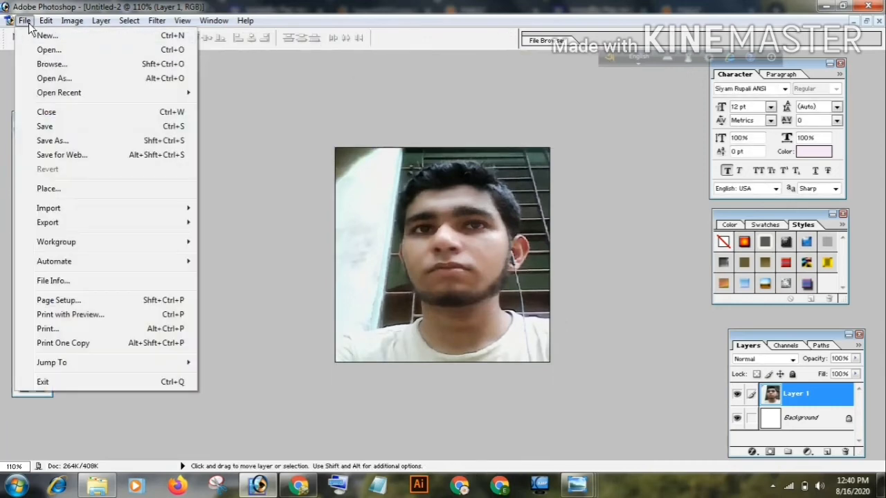
left_click(70, 139)
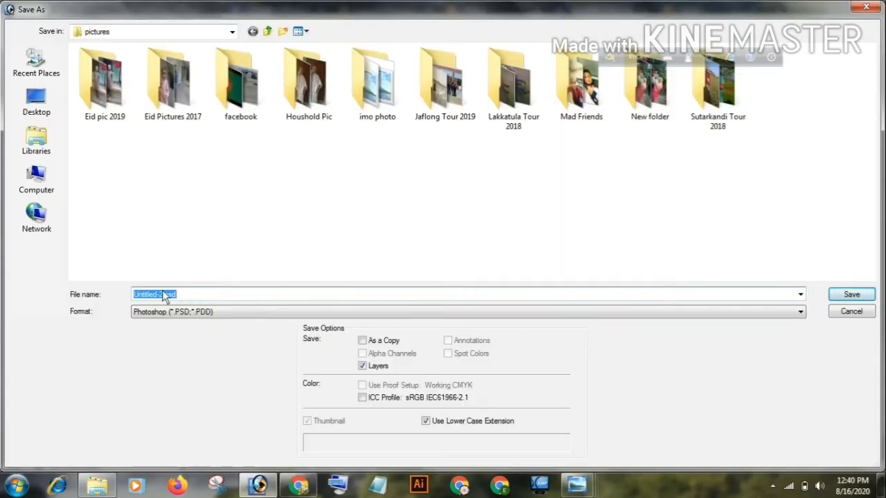
left_click(177, 312)
left_click(168, 415)
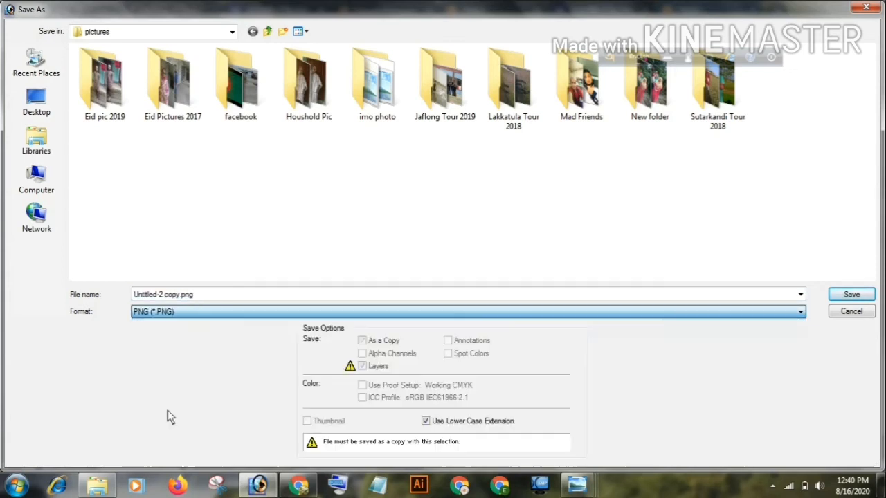
left_click(178, 298)
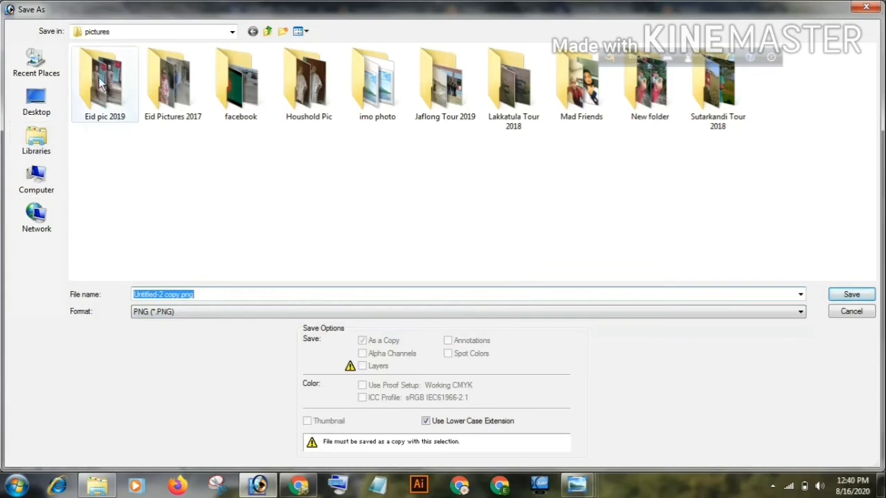
left_click(864, 295)
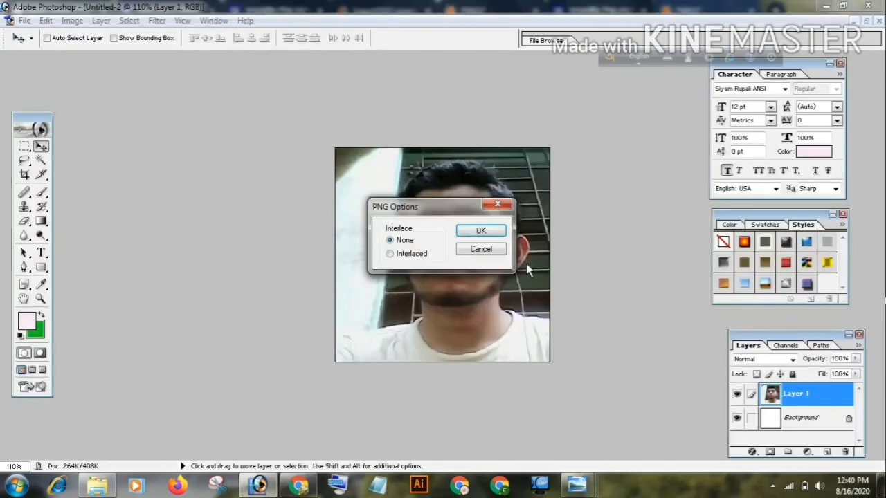
left_click(493, 230)
left_click(301, 486)
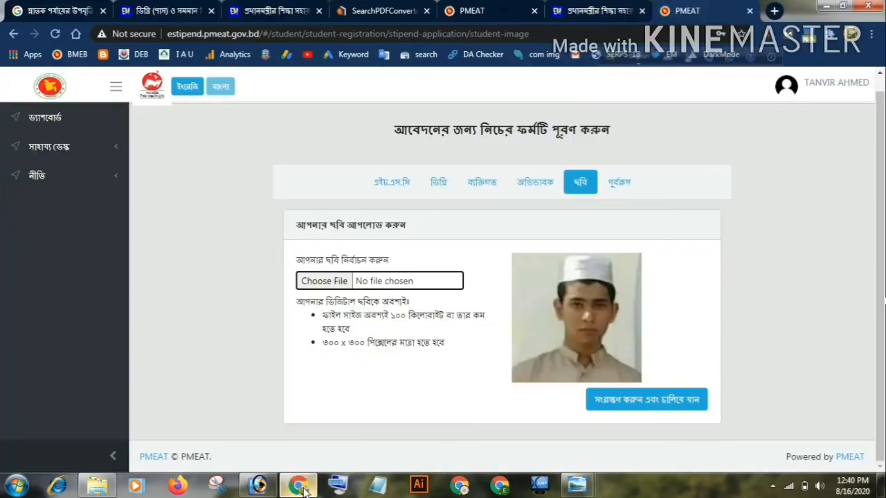
Try to upload Untitled-2 copy.png from the pictures folder on Local Disk (E:) as the applicant's photo
left_click(395, 280)
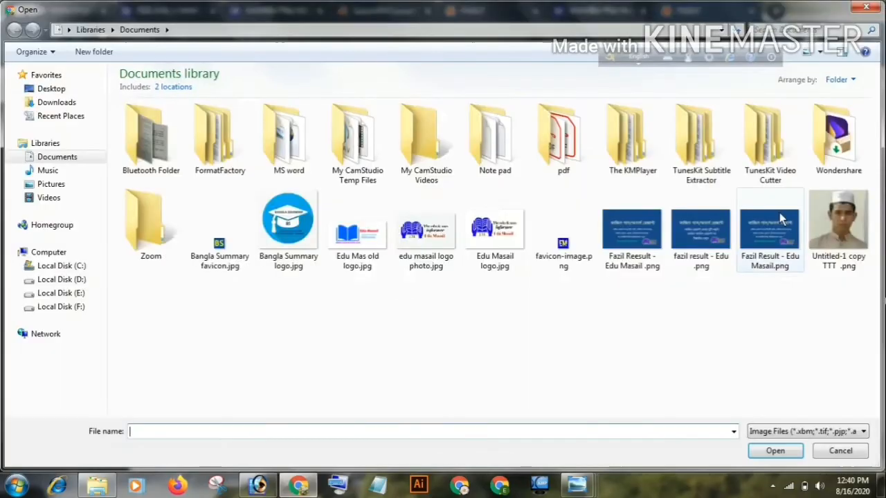
left_click(67, 294)
double_click(280, 201)
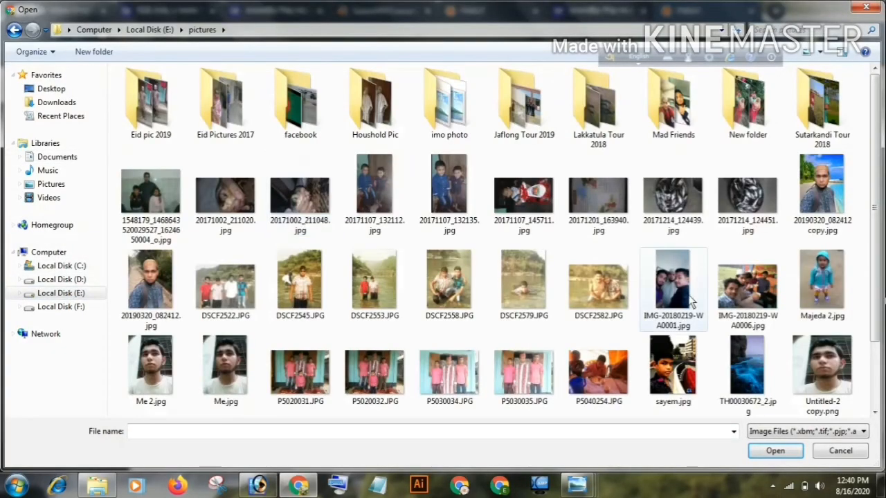
scroll(678, 291, "down", 3)
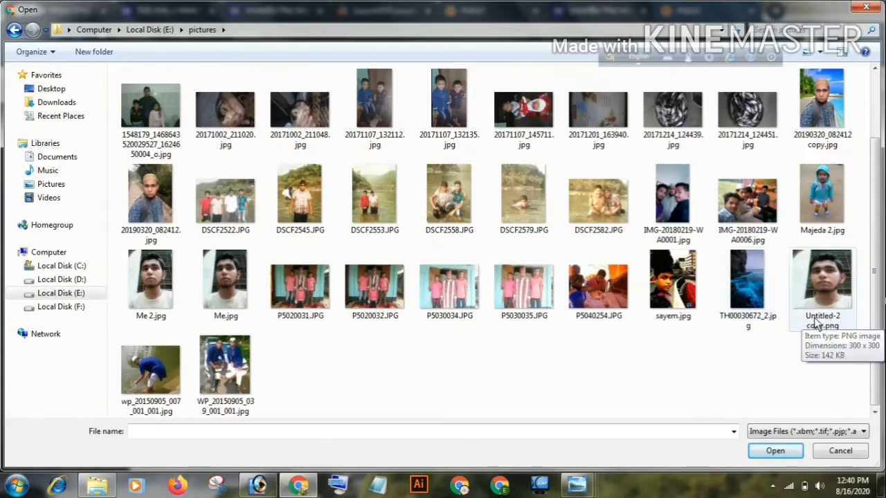
double_click(822, 284)
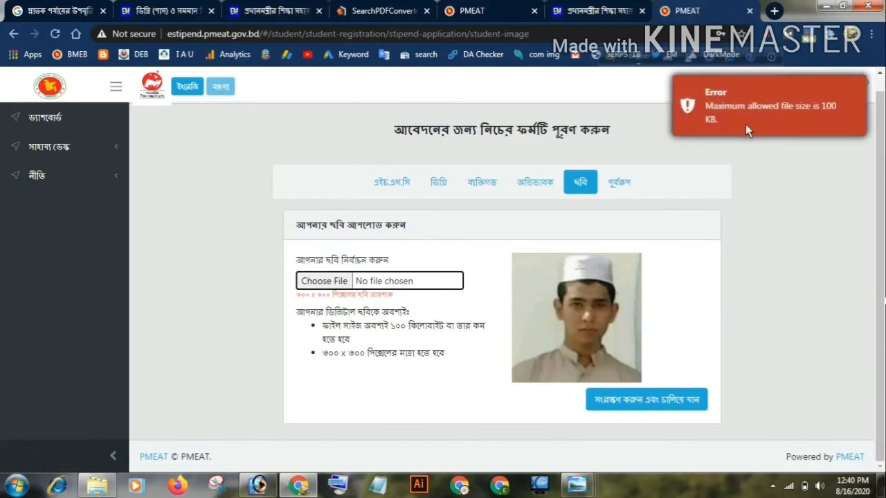
left_click(780, 121)
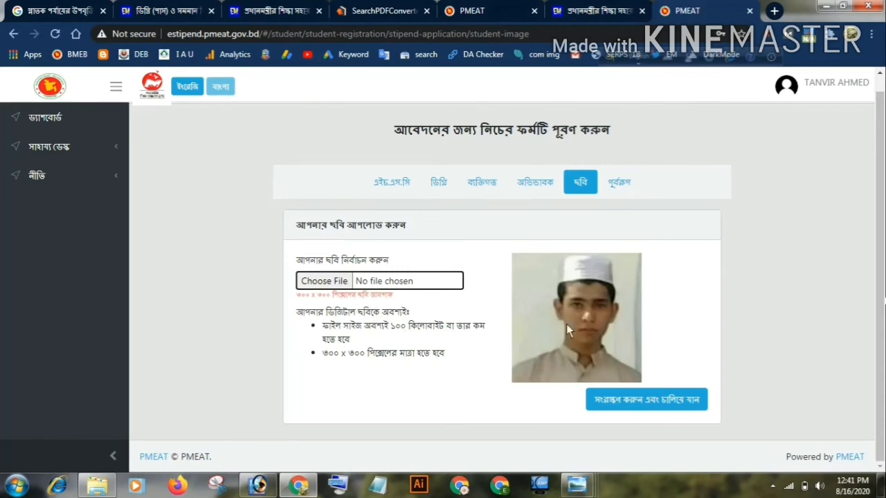
Choose Untitled-1 copy TTT .png from the Documents library as the applicant's photo, and save and continue to the preview
left_click(420, 281)
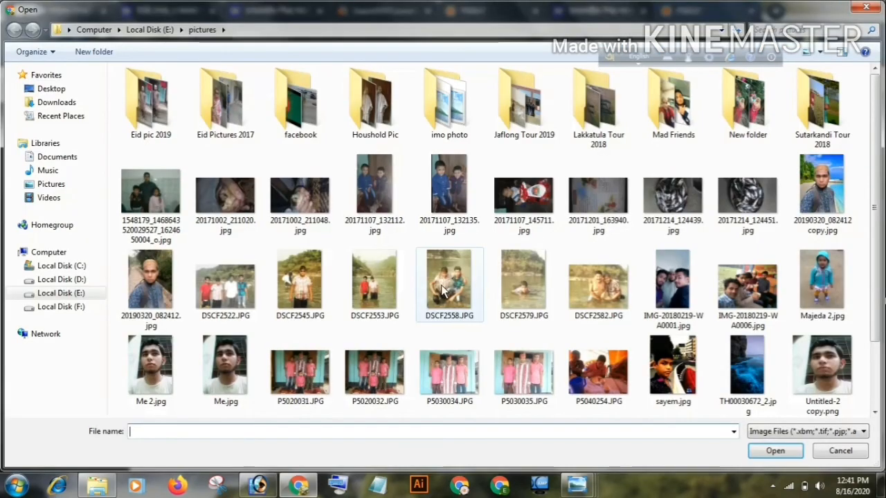
left_click(68, 159)
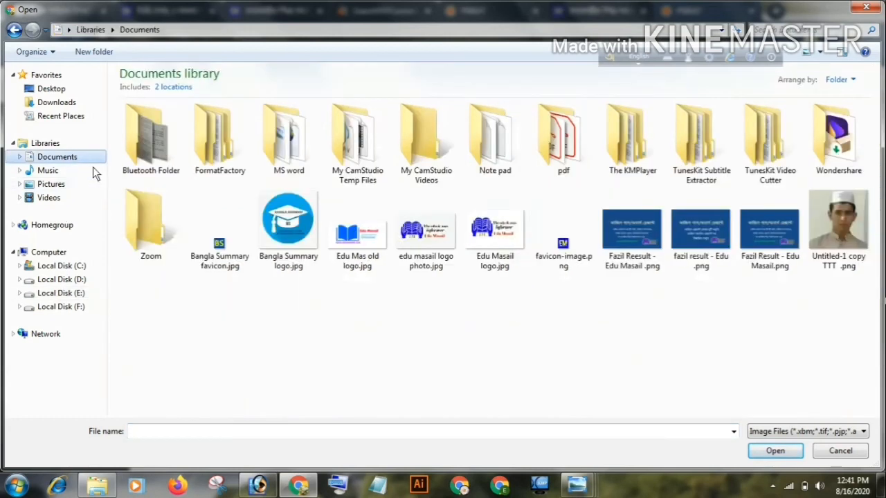
left_click(839, 258)
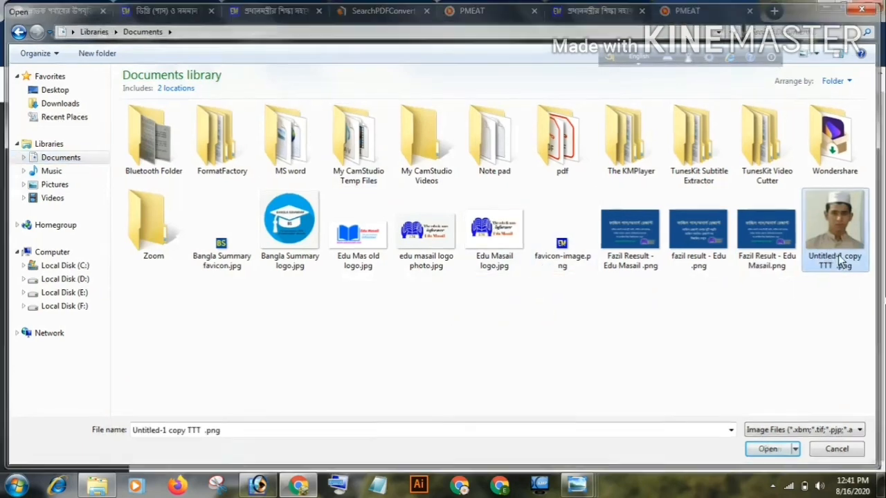
double_click(839, 258)
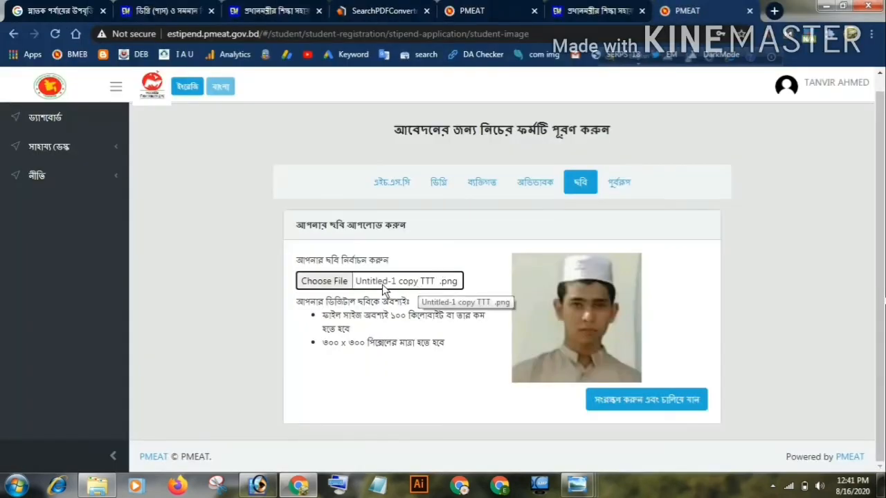
left_click(660, 402)
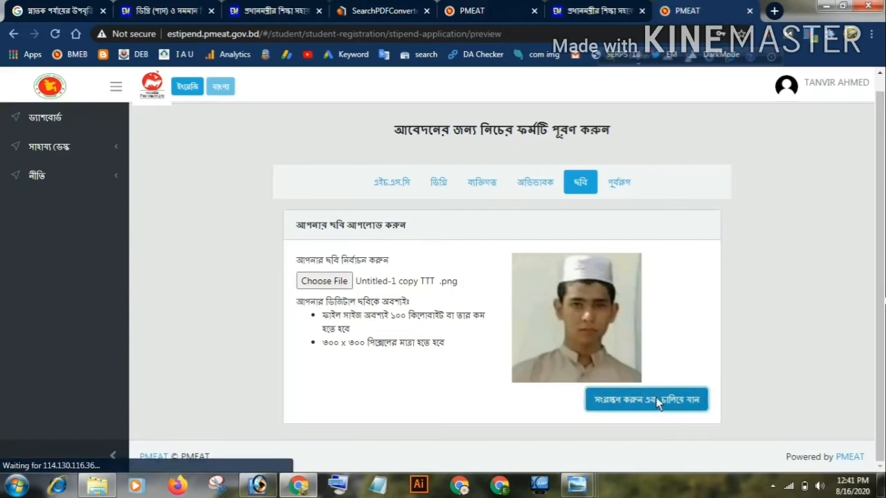
Review the student information in the application preview through to the end and try to submit the stipend application
scroll(653, 396, "down", 1)
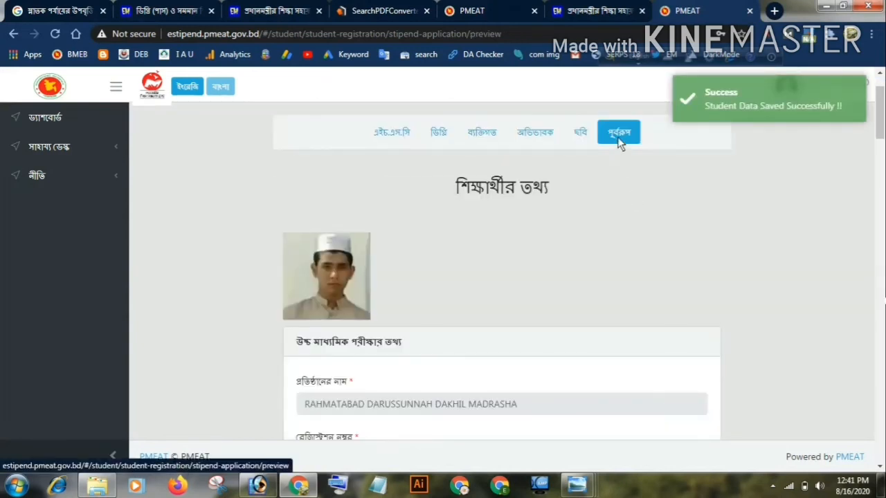
scroll(618, 142, "down", 3)
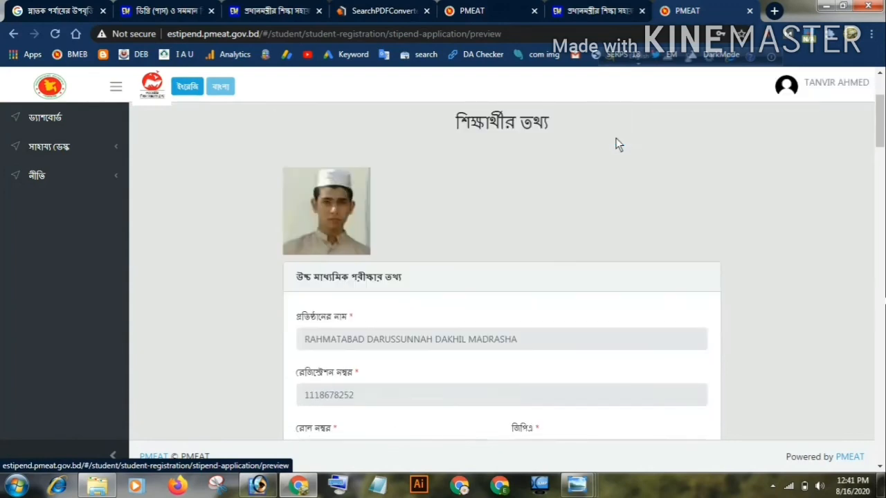
scroll(618, 143, "up", 4)
scroll(615, 143, "down", 13)
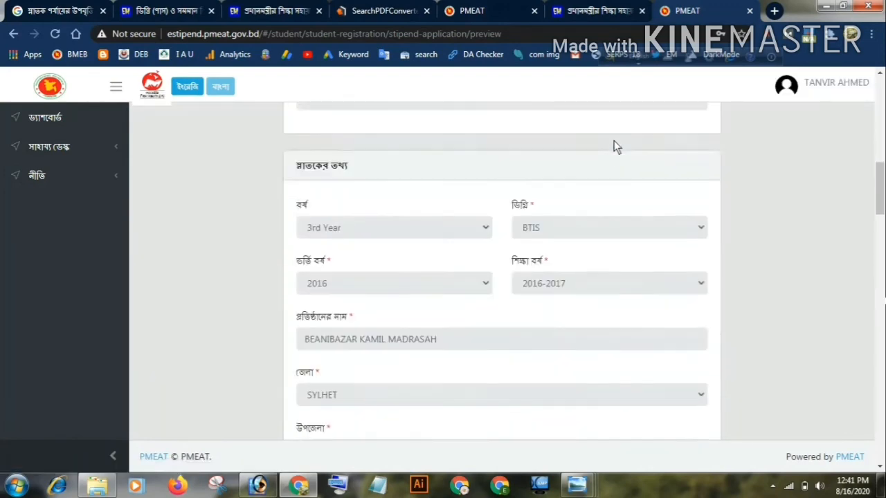
scroll(614, 151, "down", 15)
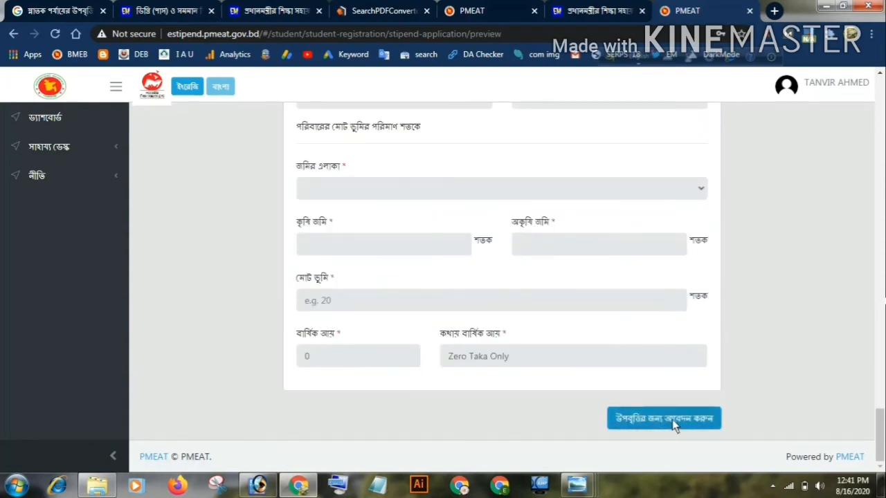
left_click(683, 419)
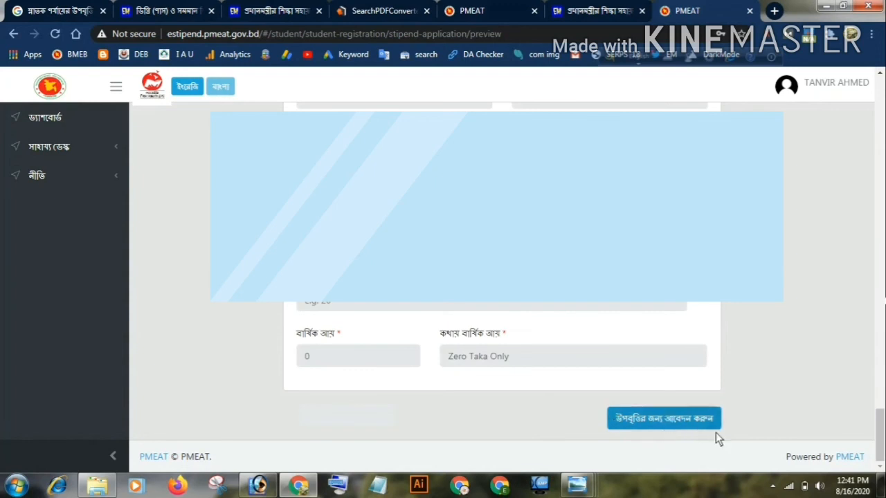
scroll(598, 380, "up", 20)
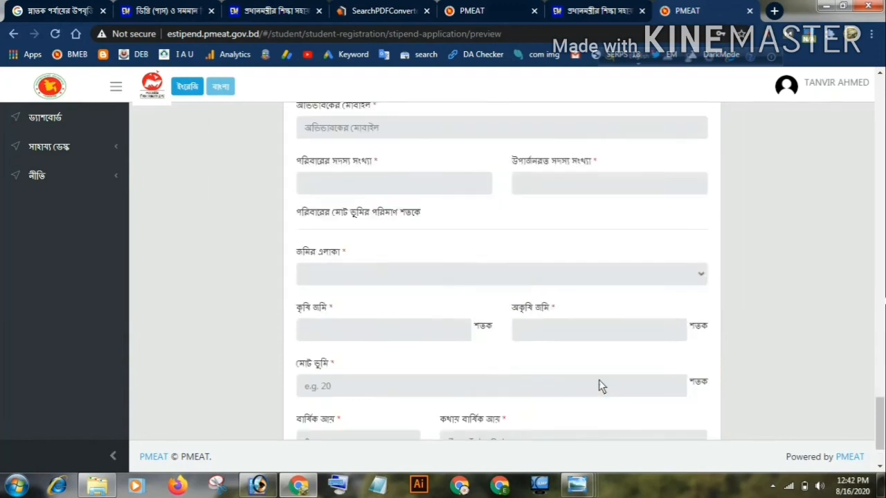
Examine the final-submission confirmation section (Figure 14) of the edumasail.com degree stipend guide
left_click(250, 6)
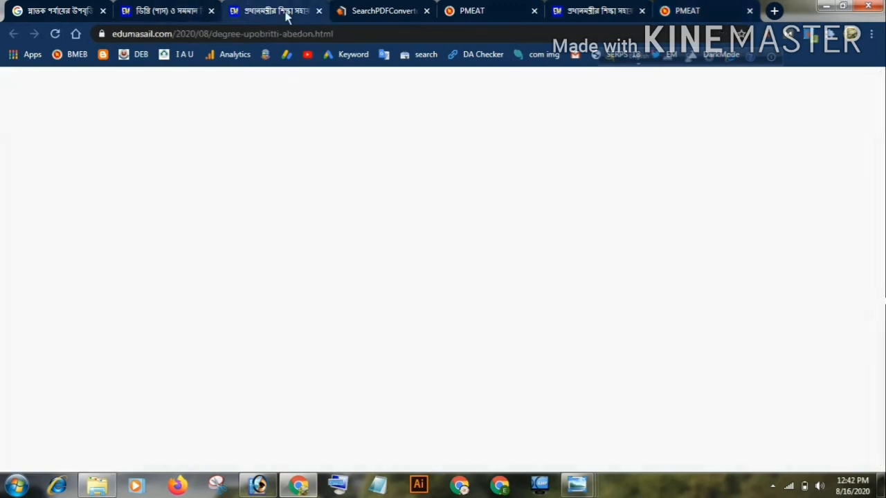
scroll(432, 265, "down", 5)
scroll(430, 269, "down", 15)
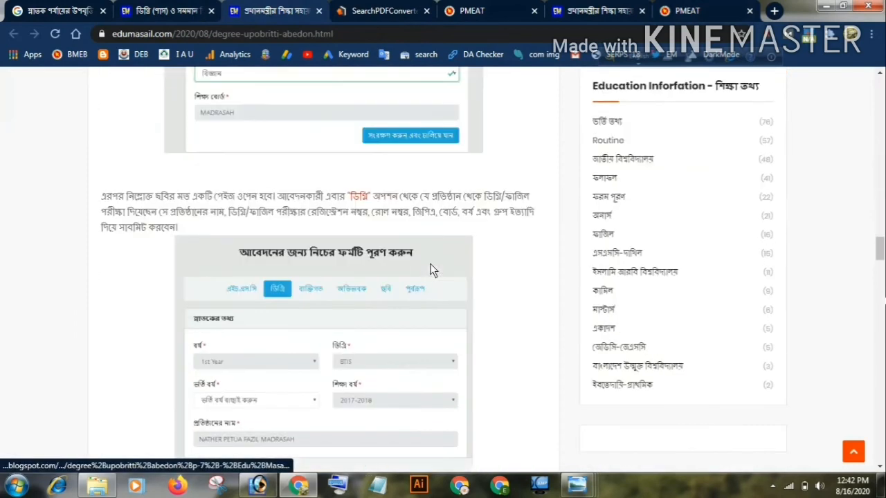
scroll(430, 270, "down", 10)
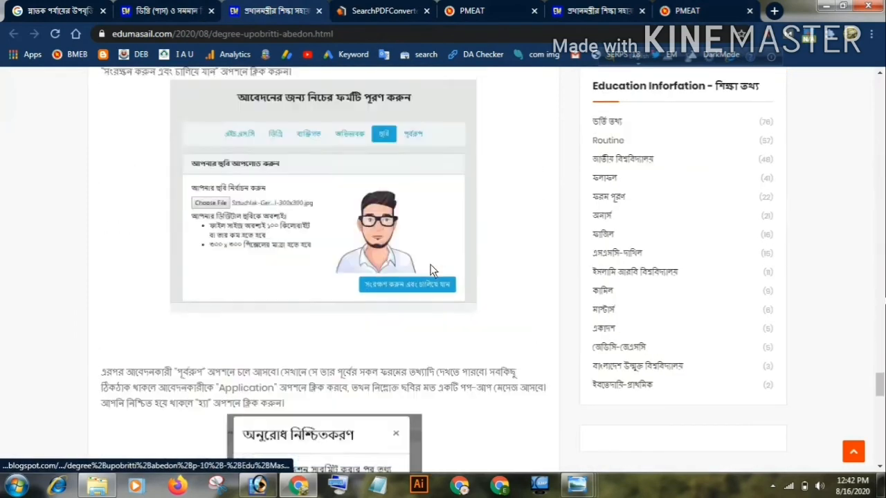
scroll(307, 360, "up", 2)
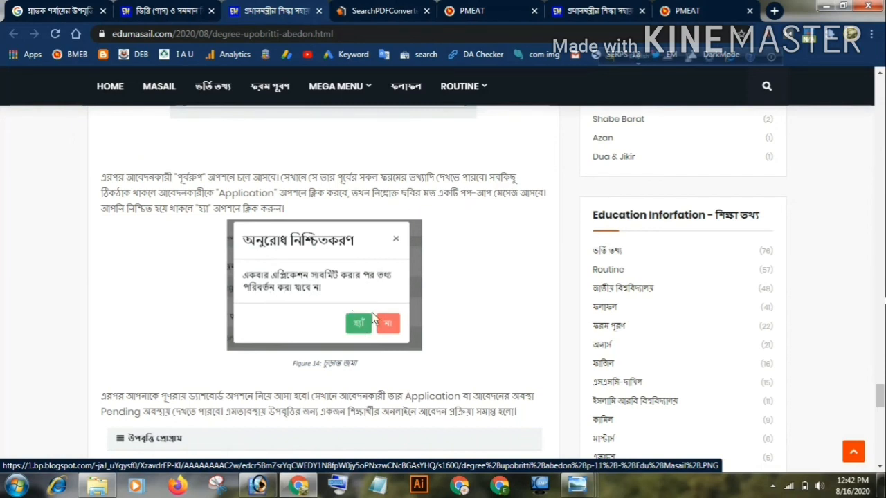
Return to the PMEAT application preview and try to submit the stipend application from the end of the form
left_click(692, 11)
scroll(518, 260, "down", 15)
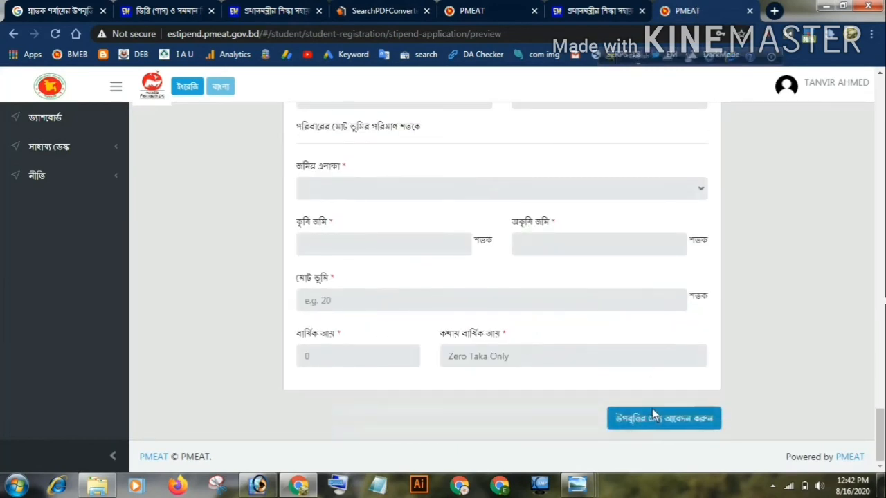
left_click(651, 410)
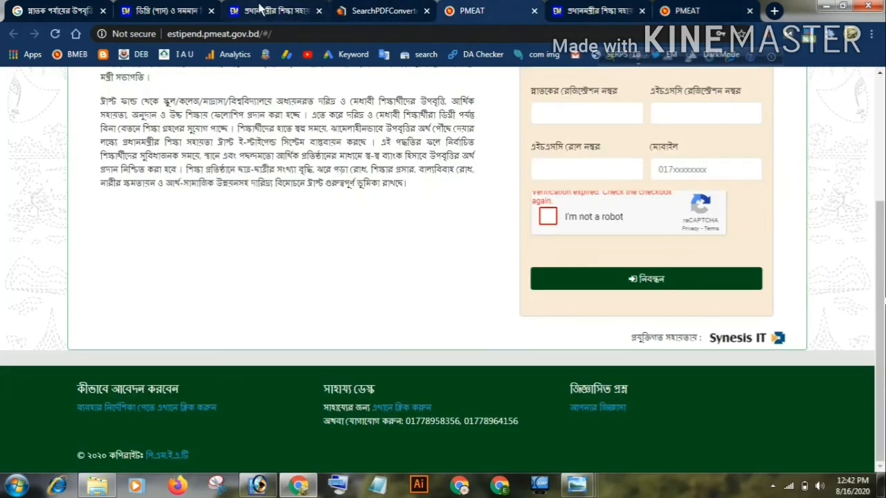
Examine the application status section (Figure 15) in the edumasail.com guide to see what the dashboard shows after submission
left_click(274, 10)
scroll(299, 271, "down", 5)
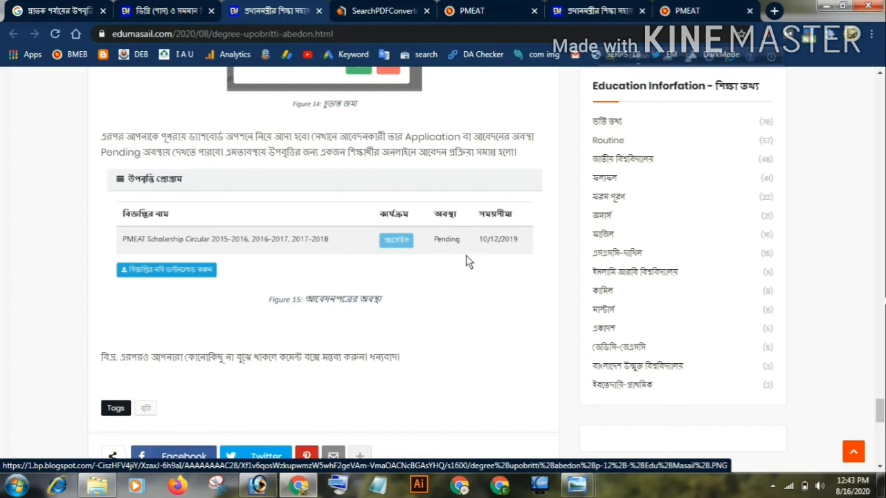
scroll(465, 256, "up", 1)
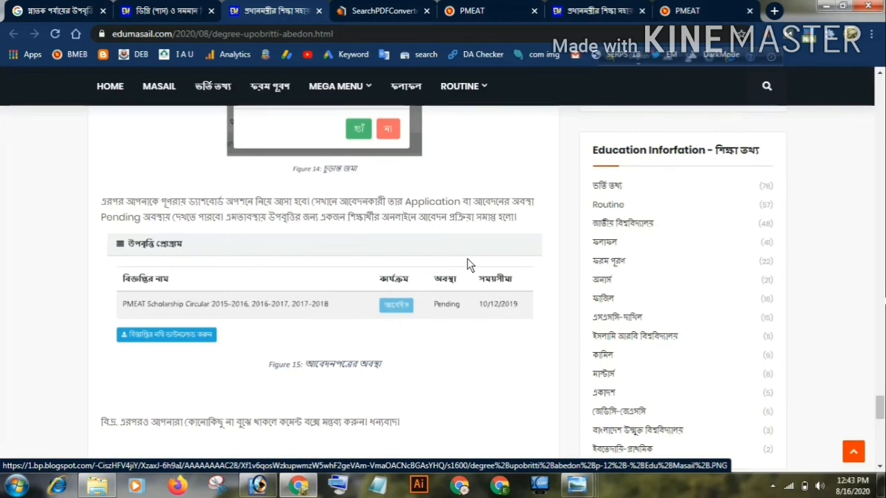
scroll(467, 258, "up", 1)
scroll(467, 259, "up", 2)
scroll(469, 259, "down", 4)
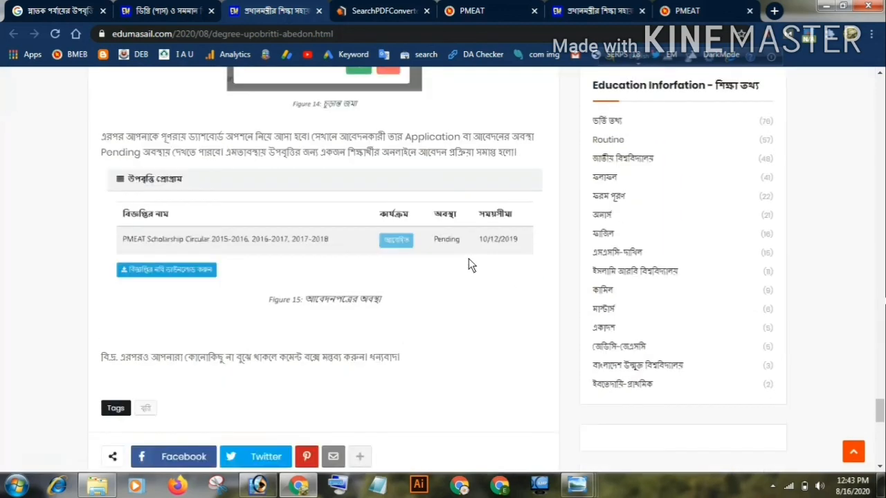